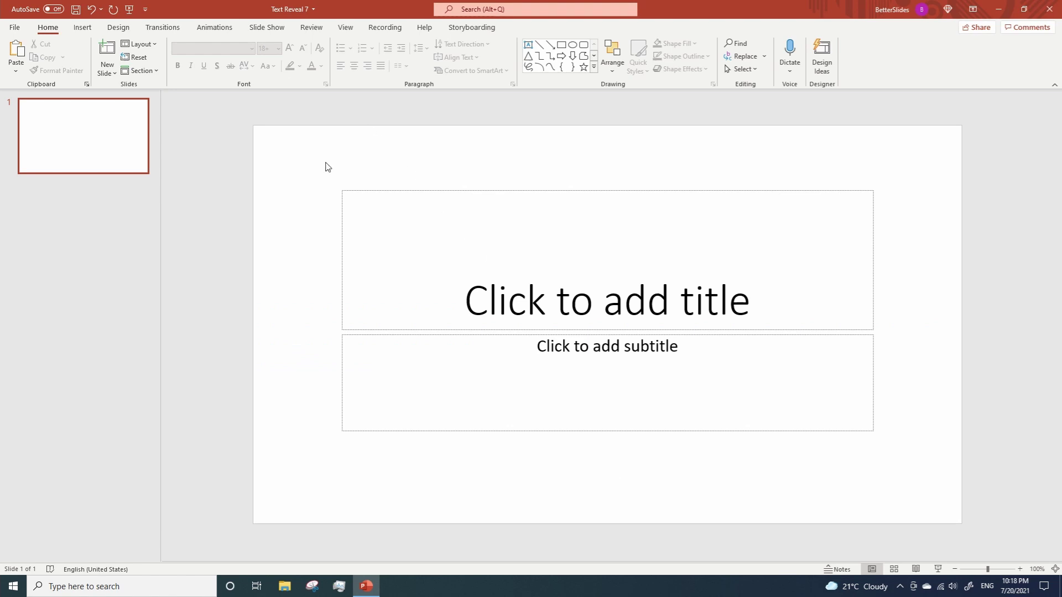
Select the title and subtitle placeholders on slide 1 and delete them.
{"action": "left_click_drag", "start_coordinate": [327, 166], "coordinate": [914, 500]}
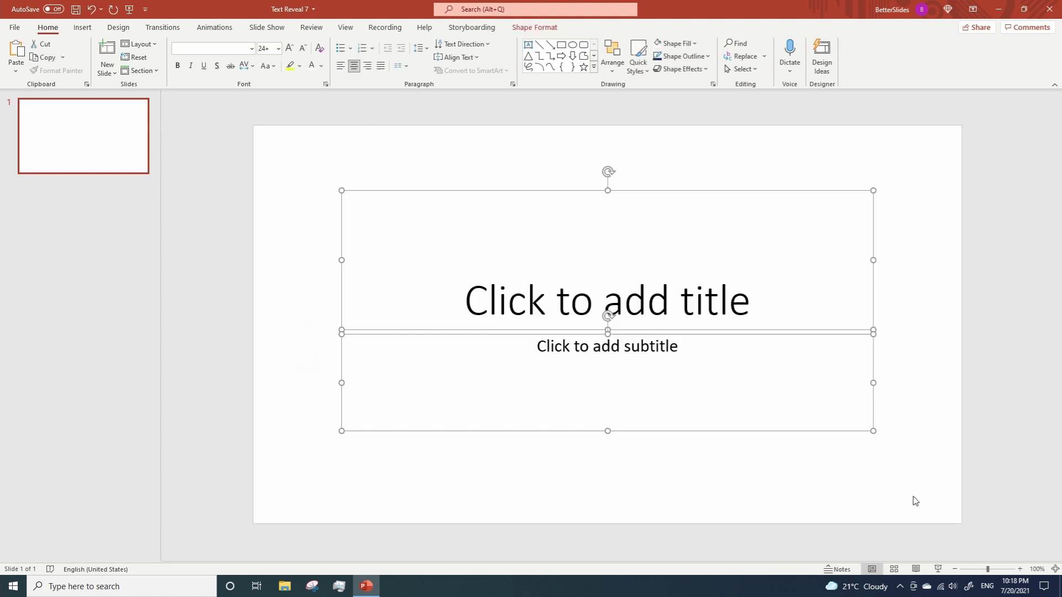
{"action": "key", "text": "Delete"}
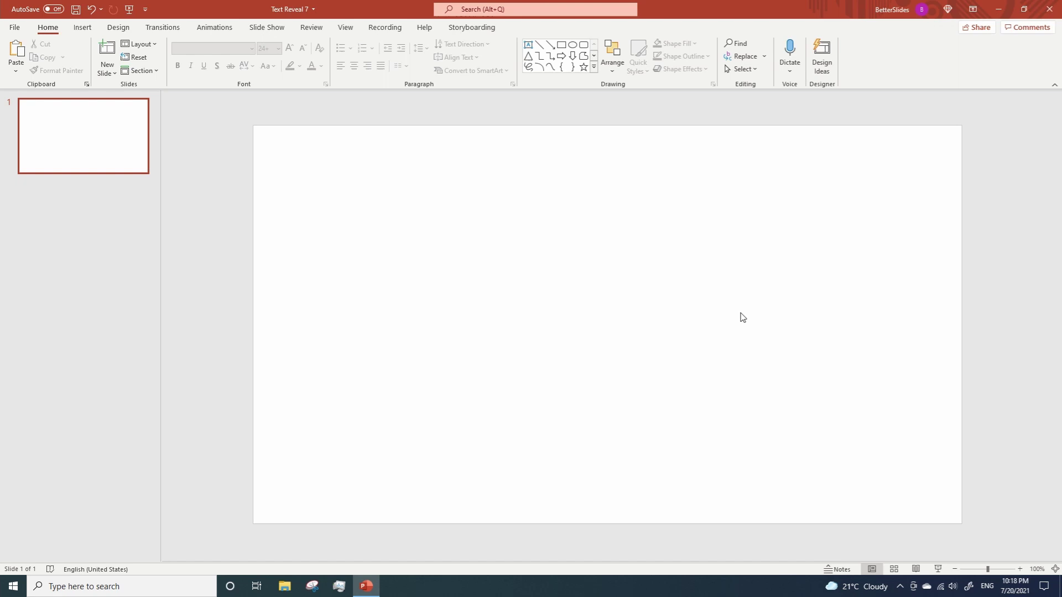
Draw a large 7.5 x 11.49 in rectangle covering most of the slide.
{"action": "left_click", "coordinate": [562, 45]}
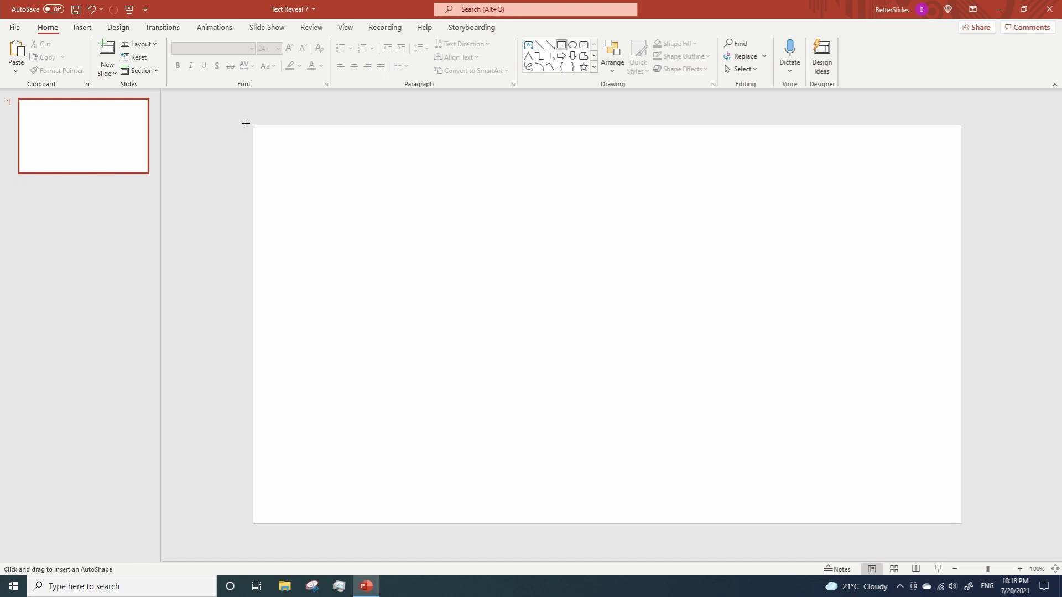
{"action": "mouse_move", "coordinate": [253, 125]}
{"action": "left_mouse_down"}
{"action": "mouse_move", "coordinate": [523, 326]}
{"action": "mouse_move", "coordinate": [755, 473]}
{"action": "mouse_move", "coordinate": [862, 513]}
{"action": "mouse_move", "coordinate": [863, 523]}
{"action": "left_mouse_up"}
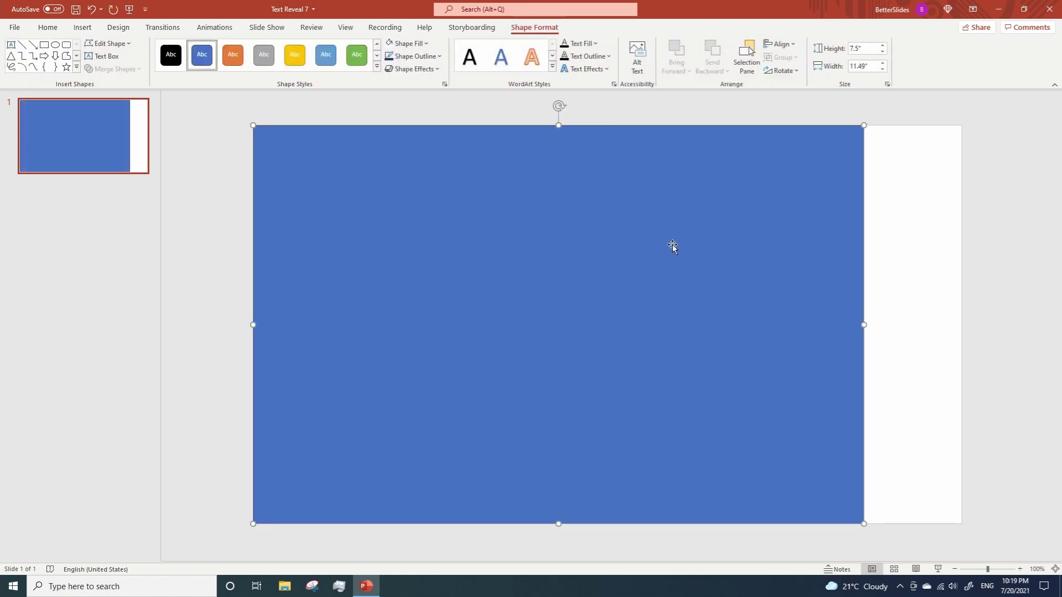
{"action": "left_click", "coordinate": [66, 44]}
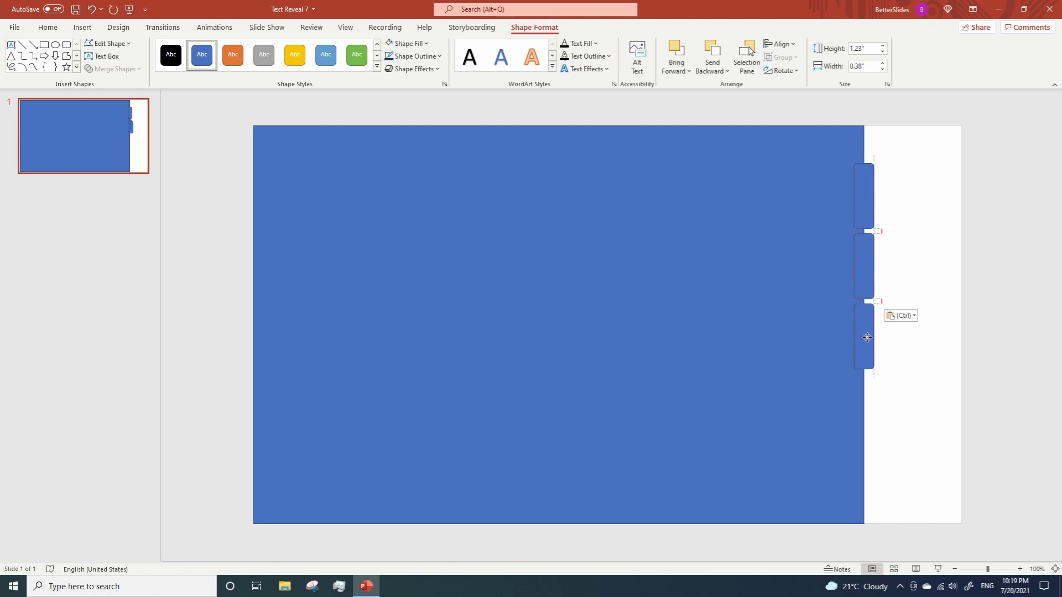
Group the three rounded tabs into one object.
{"action": "left_click", "coordinate": [864, 267], "text": "shift"}
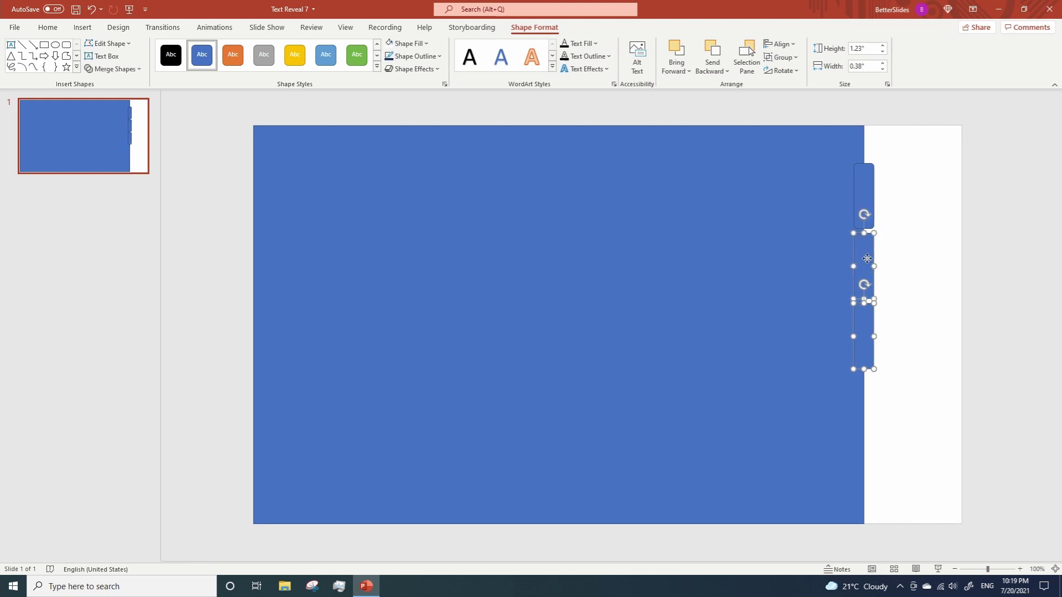
{"action": "left_click", "coordinate": [858, 182], "text": "shift"}
{"action": "right_click", "coordinate": [858, 182]}
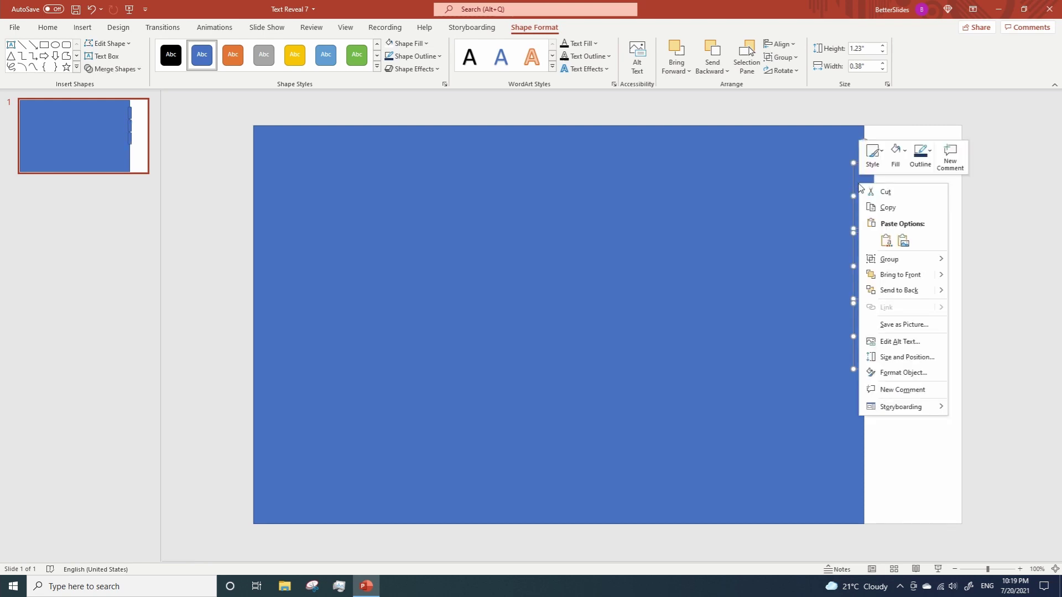
{"action": "mouse_move", "coordinate": [897, 258]}
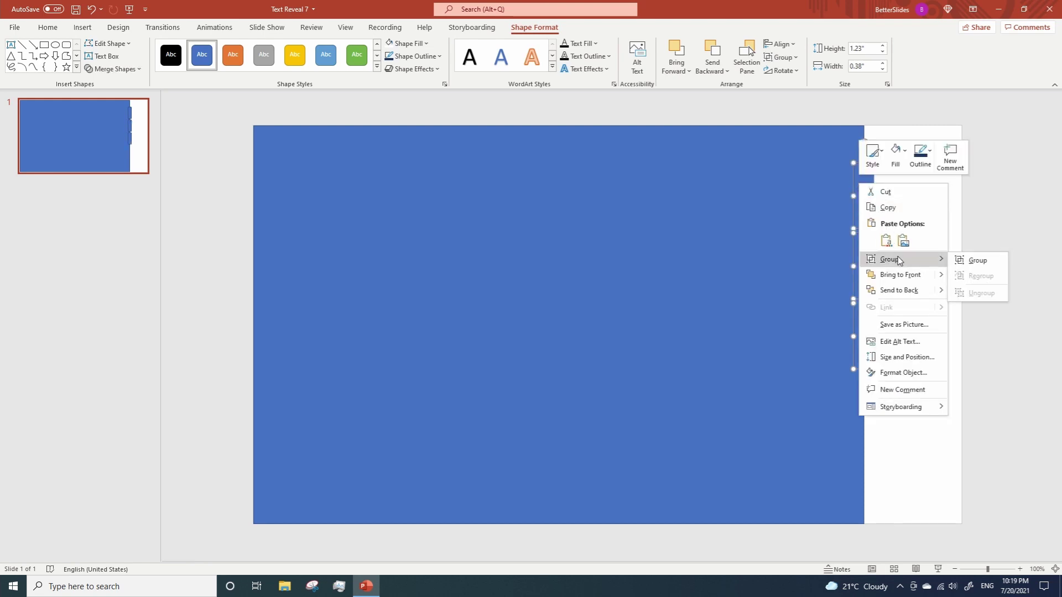
{"action": "left_click", "coordinate": [976, 260]}
Align the tab group to the middle of the blue rectangle and group them together.
{"action": "left_click", "coordinate": [680, 308], "text": "shift"}
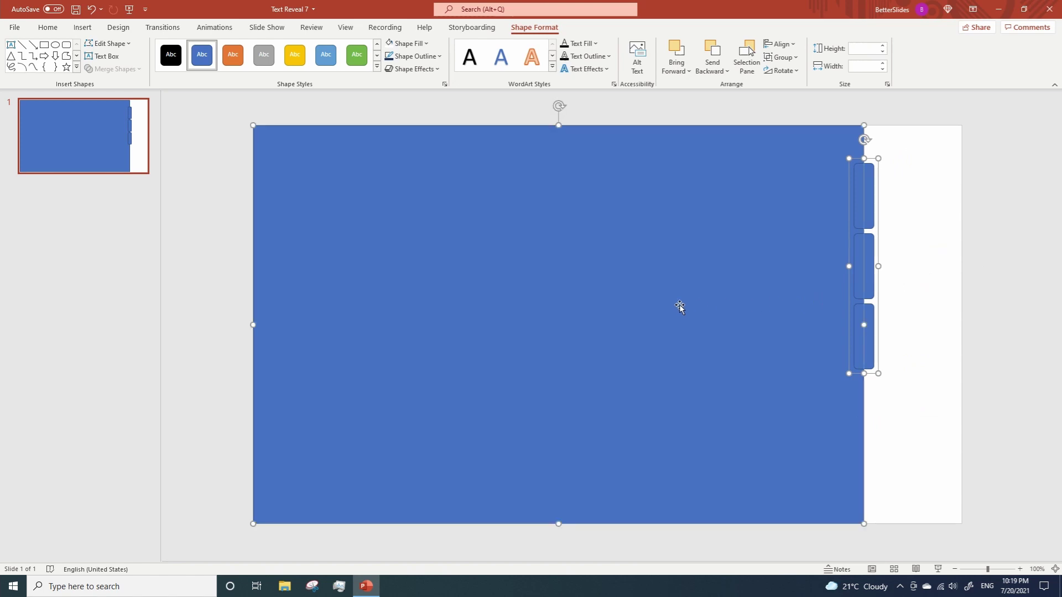
{"action": "left_click", "coordinate": [781, 44]}
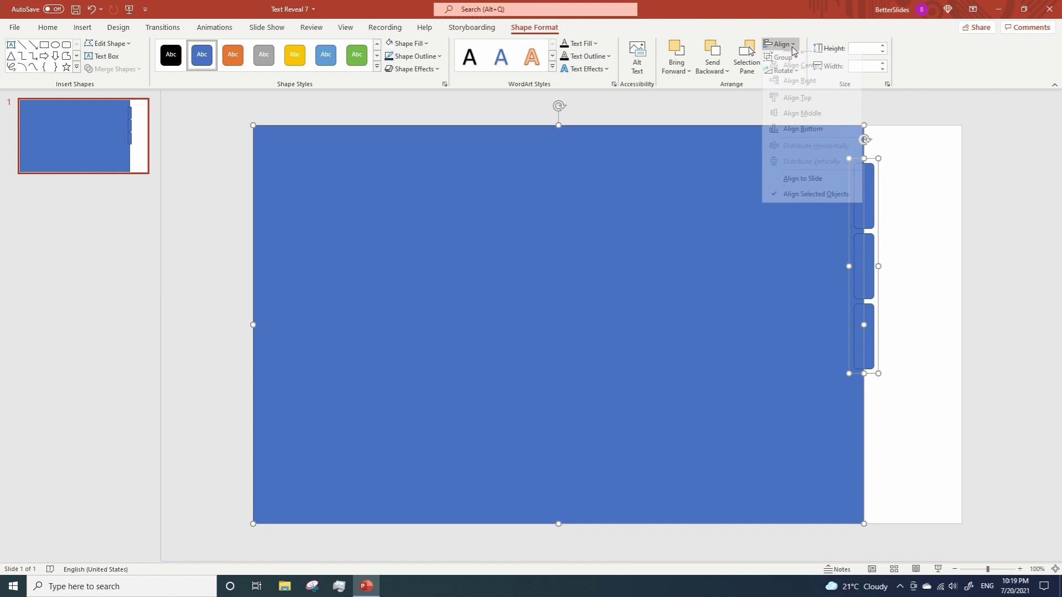
{"action": "left_click", "coordinate": [806, 125]}
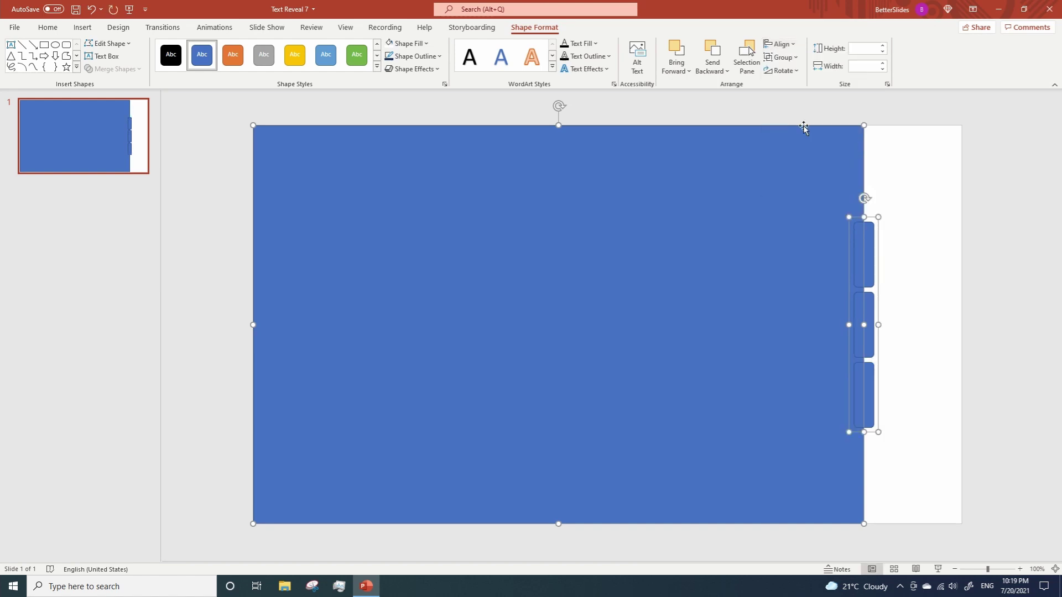
{"action": "left_click", "coordinate": [783, 58]}
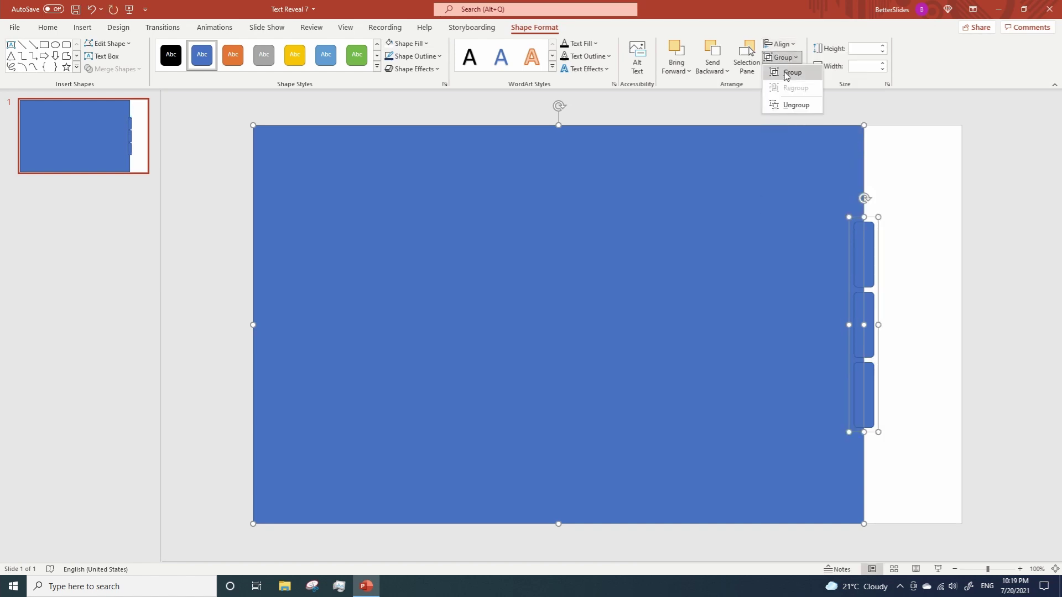
{"action": "left_click", "coordinate": [786, 72]}
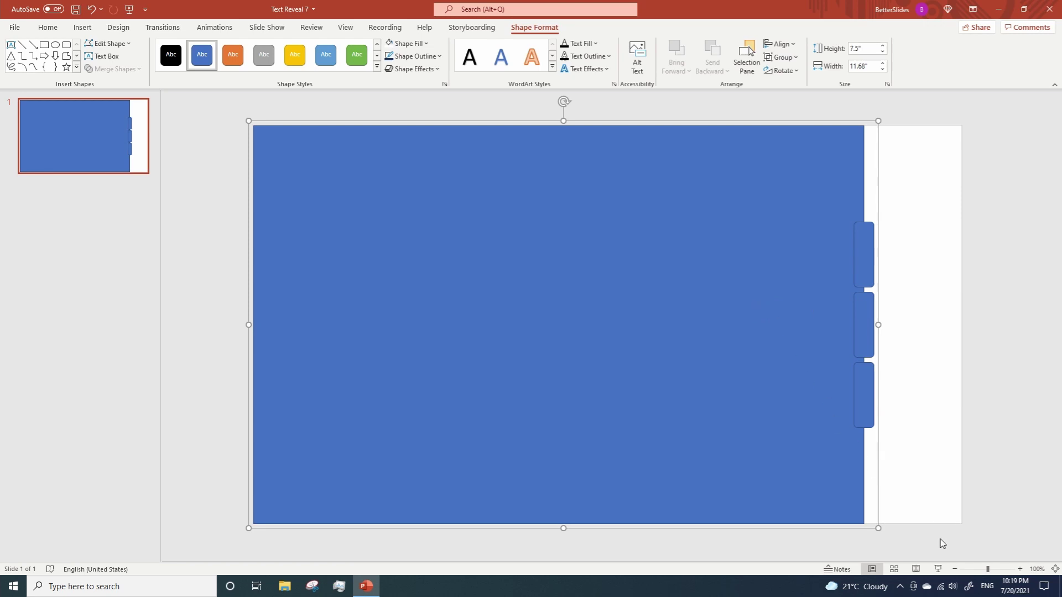
Zoom out and move the group left so mostly the tabs remain on the slide.
{"action": "left_click", "coordinate": [956, 570]}
{"action": "left_click", "coordinate": [955, 570]}
{"action": "left_click", "coordinate": [955, 570]}
{"action": "left_click", "coordinate": [956, 569]}
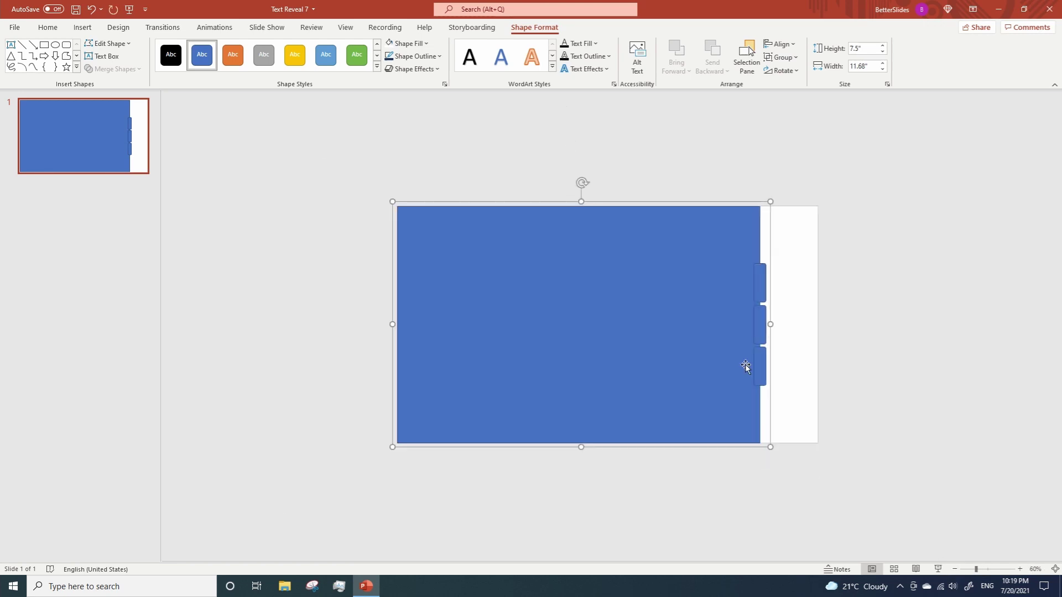
{"action": "left_click_drag", "start_coordinate": [699, 314], "coordinate": [380, 306]}
Ungroup the blue rectangle from the tab group.
{"action": "left_click", "coordinate": [656, 481]}
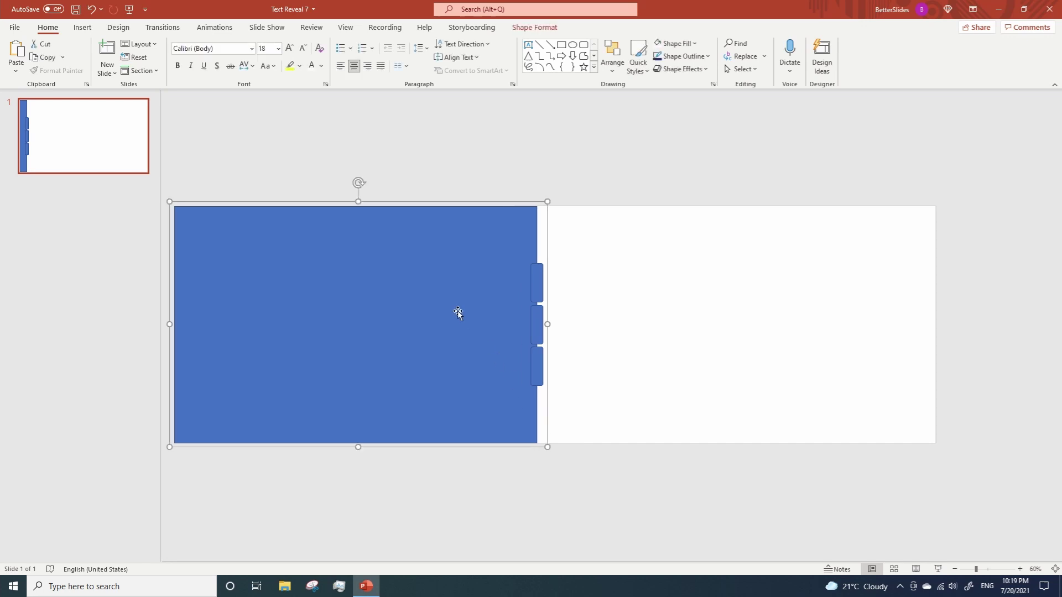
{"action": "right_click", "coordinate": [458, 313]}
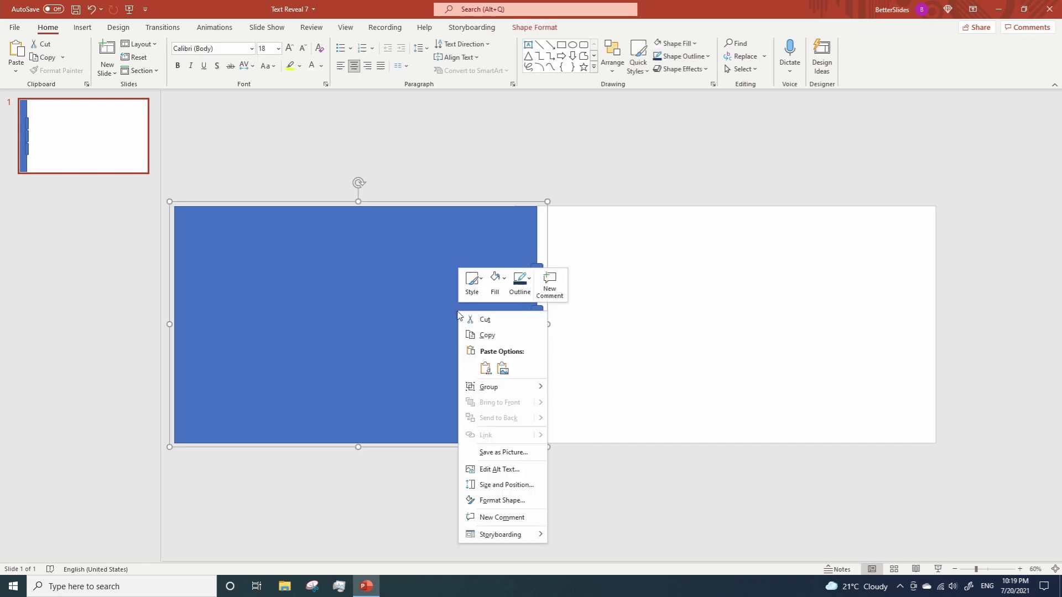
{"action": "mouse_move", "coordinate": [507, 386]}
{"action": "left_click", "coordinate": [577, 420]}
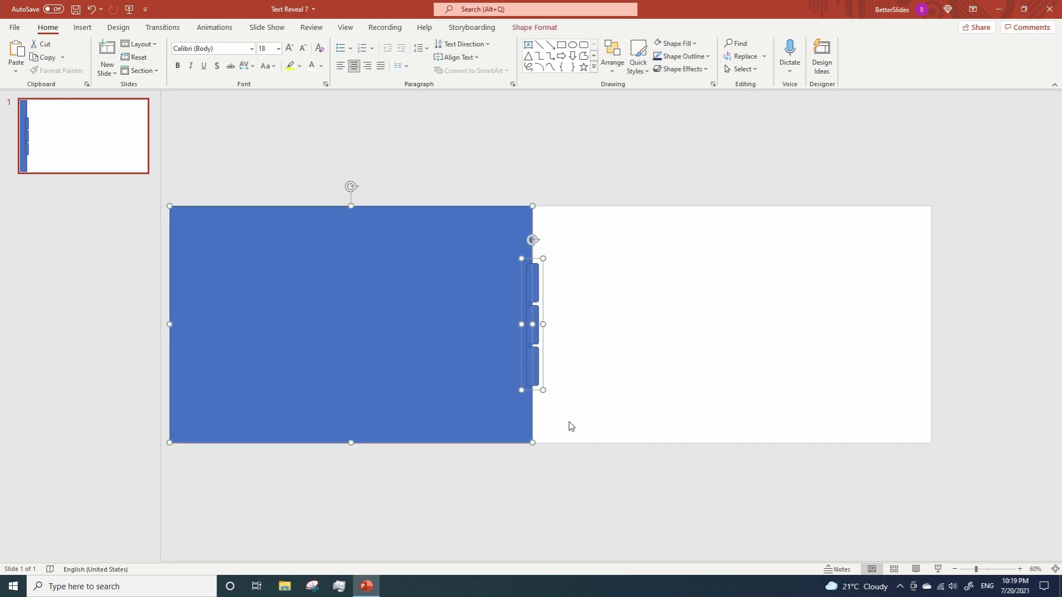
{"action": "left_click", "coordinate": [563, 480]}
Ungroup the three tabs into separate shapes.
{"action": "left_click", "coordinate": [529, 326]}
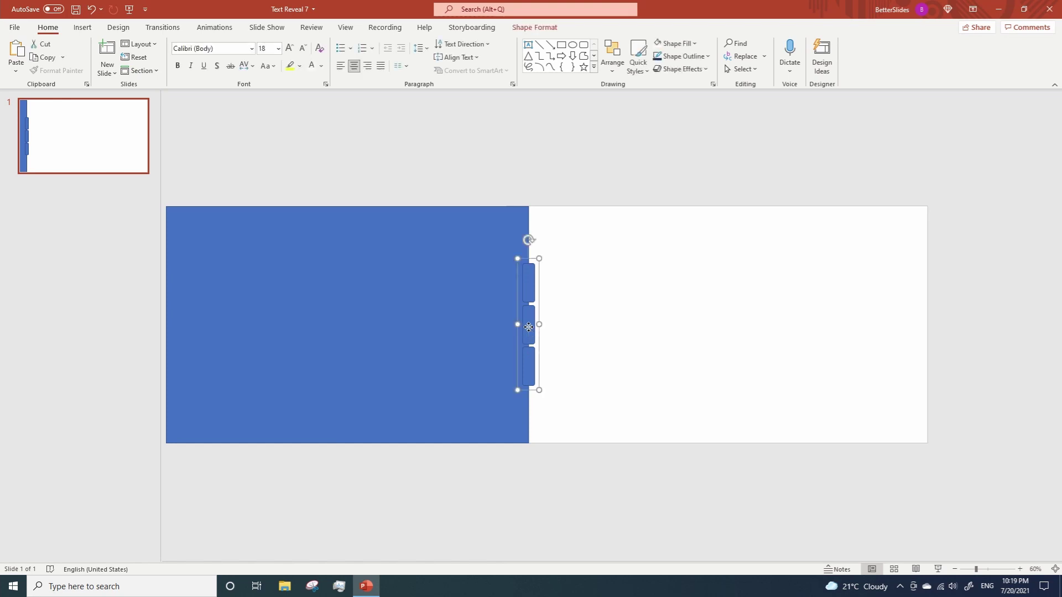
{"action": "right_click", "coordinate": [529, 327]}
{"action": "mouse_move", "coordinate": [589, 405]}
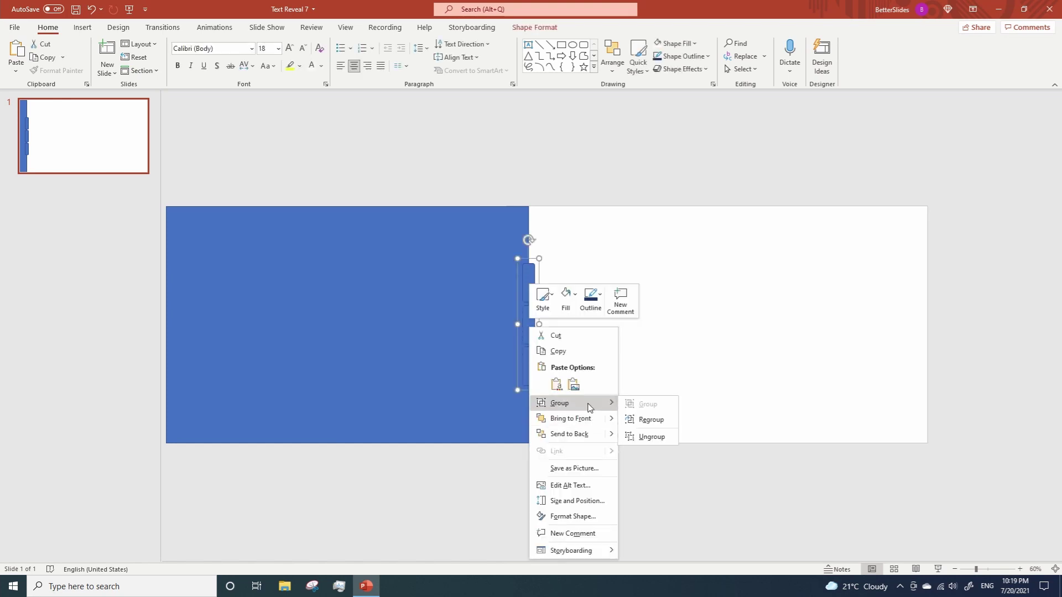
{"action": "left_click", "coordinate": [650, 437]}
{"action": "left_click", "coordinate": [522, 479]}
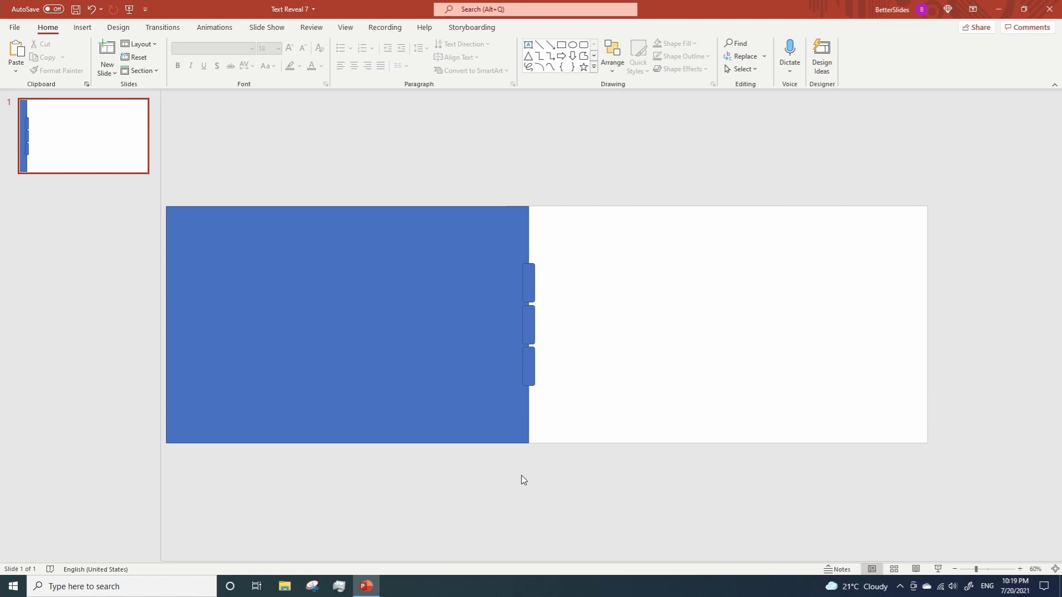
Duplicate slide 1 twice, then merge slide 3's blue rectangle with its bottom tab.
{"action": "left_click", "coordinate": [57, 137]}
{"action": "key", "text": "ctrl+d"}
{"action": "key", "text": "ctrl+d"}
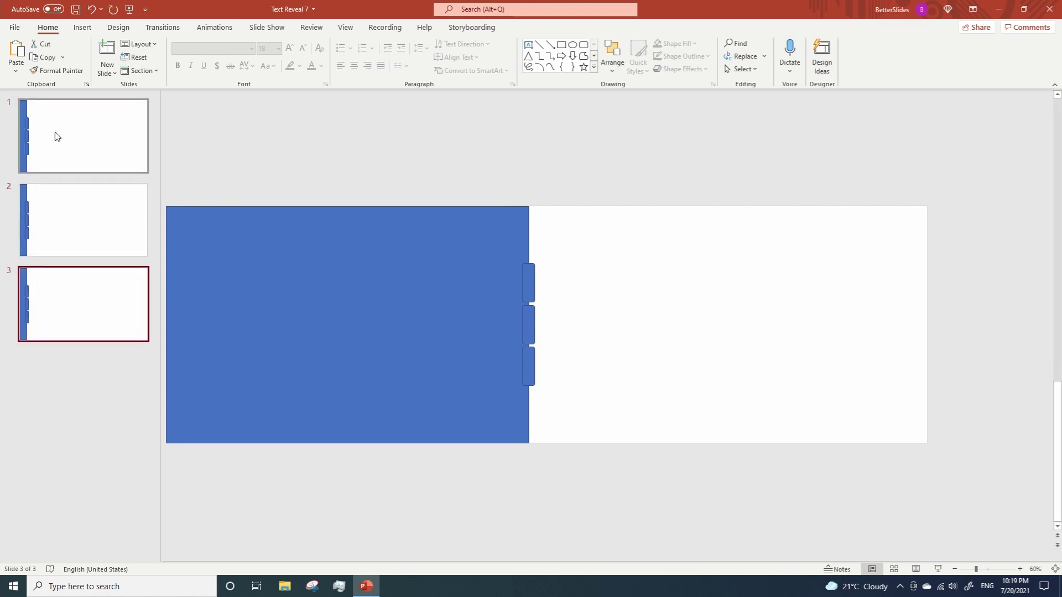
{"action": "left_click", "coordinate": [277, 300]}
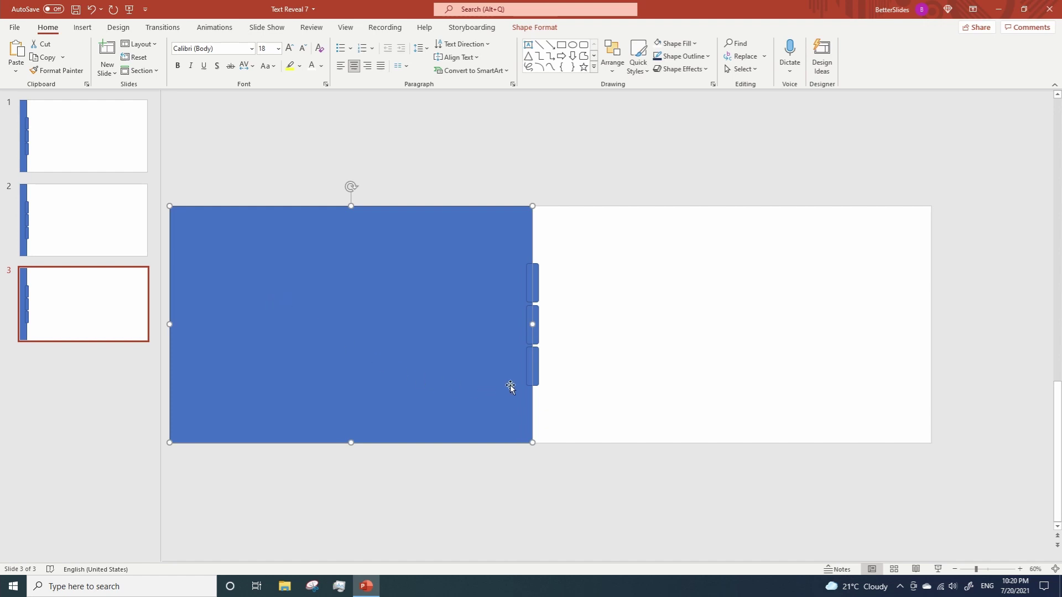
{"action": "left_click", "coordinate": [538, 377], "text": "shift"}
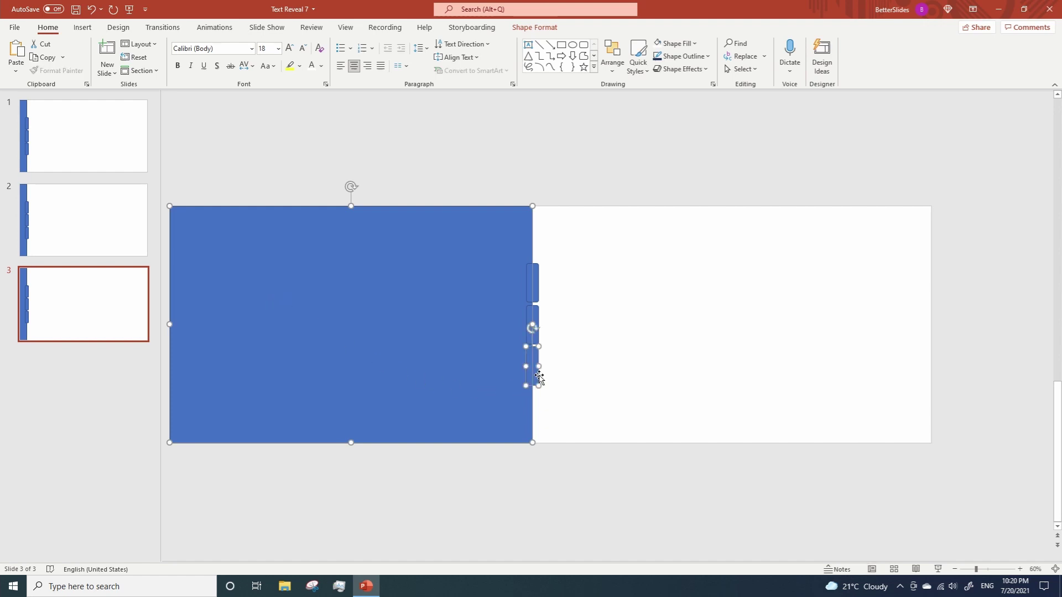
{"action": "left_click", "coordinate": [524, 28]}
{"action": "left_click", "coordinate": [111, 70]}
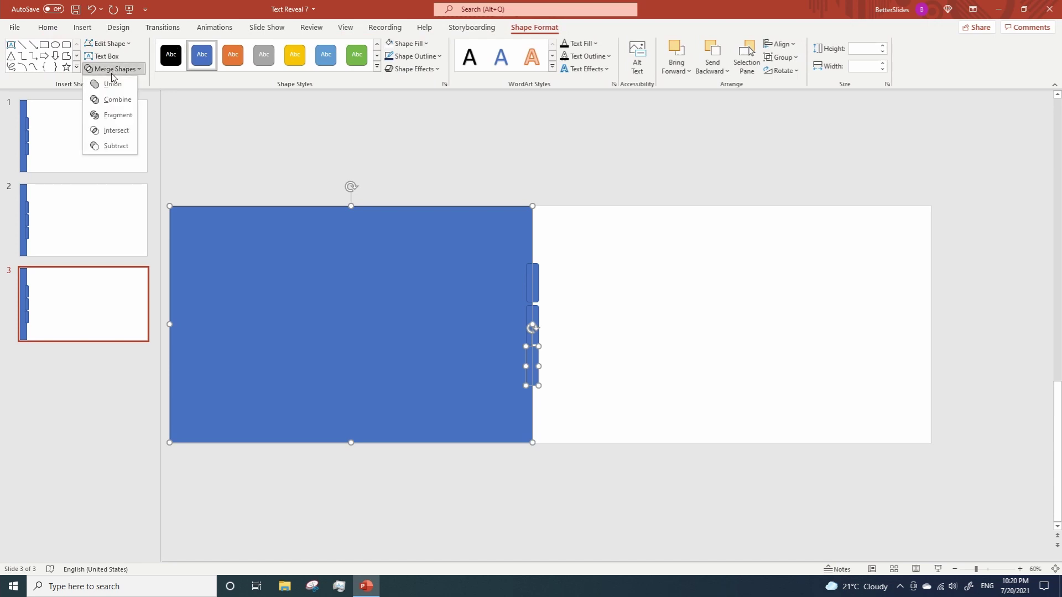
{"action": "left_click", "coordinate": [109, 82]}
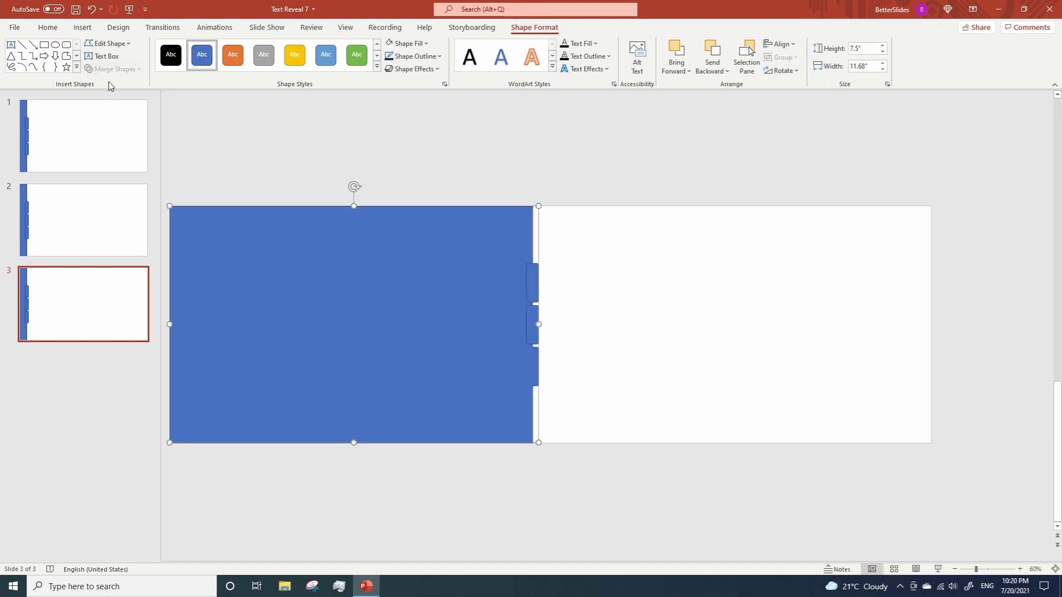
Remove the middle and top tabs from slide 3.
{"action": "left_click", "coordinate": [531, 323]}
{"action": "key", "text": "ctrl+x"}
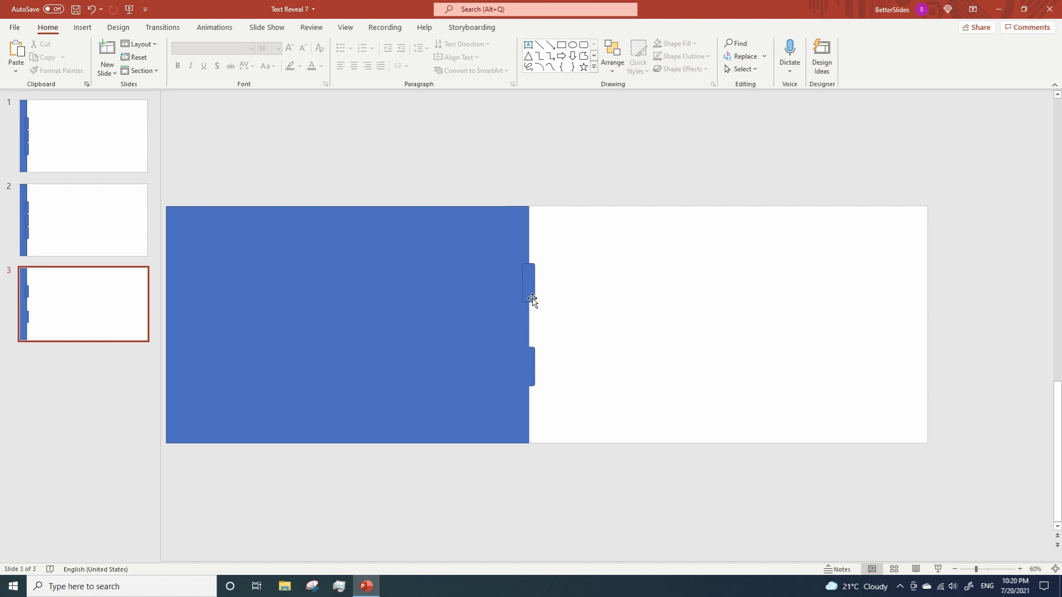
{"action": "key", "text": "ctrl+v"}
{"action": "left_click_drag", "start_coordinate": [533, 308], "coordinate": [529, 288]}
{"action": "key", "text": "Delete"}
On slide 2, merge the blue rectangle with the middle tab.
{"action": "left_click", "coordinate": [78, 224]}
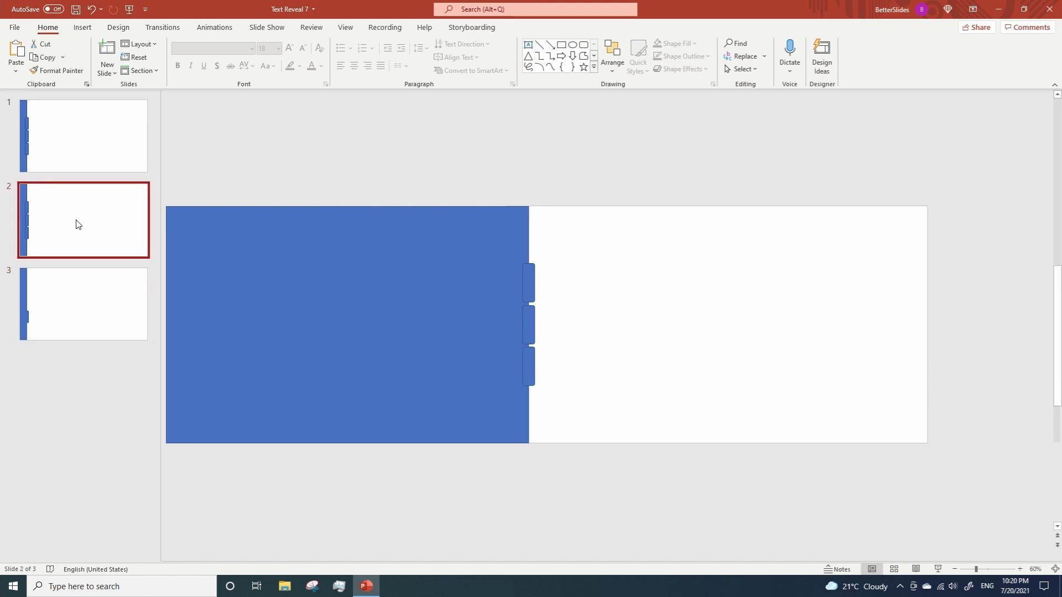
{"action": "left_click", "coordinate": [276, 363]}
{"action": "left_click", "coordinate": [537, 334], "text": "shift"}
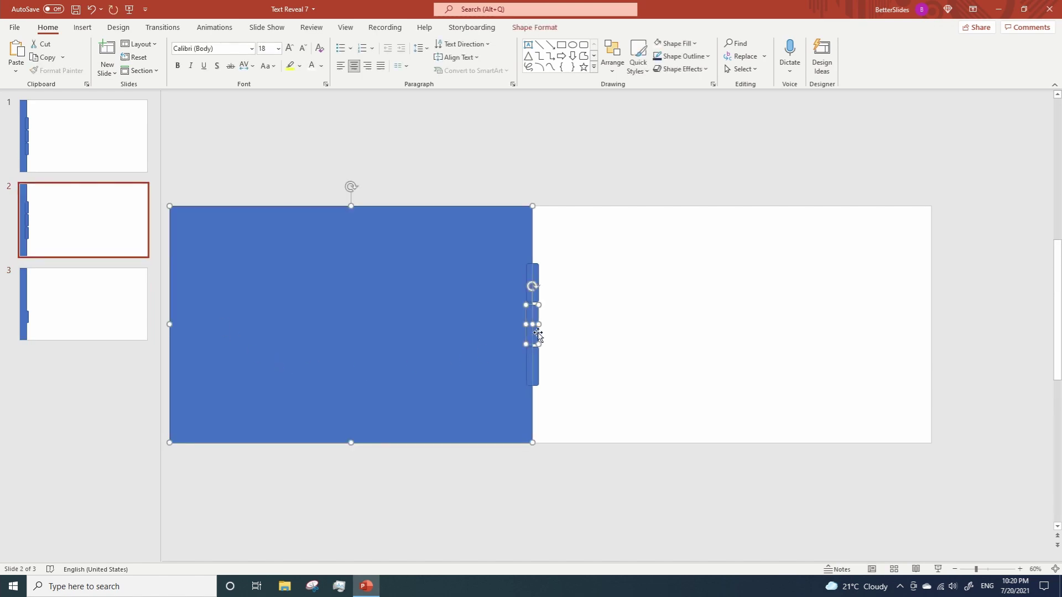
{"action": "left_click", "coordinate": [524, 28]}
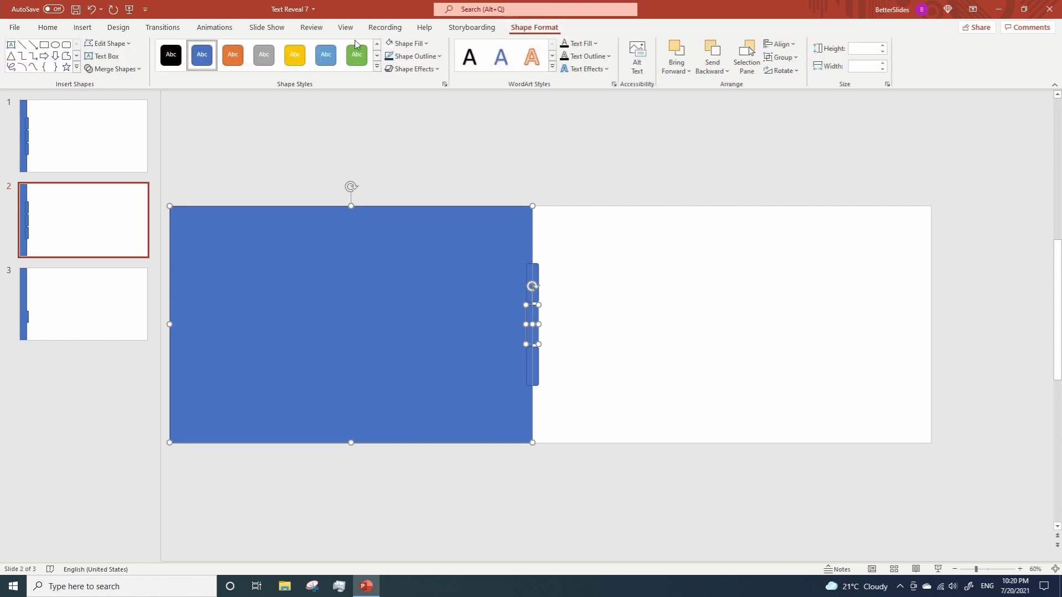
{"action": "left_click", "coordinate": [126, 69]}
{"action": "left_click", "coordinate": [117, 83]}
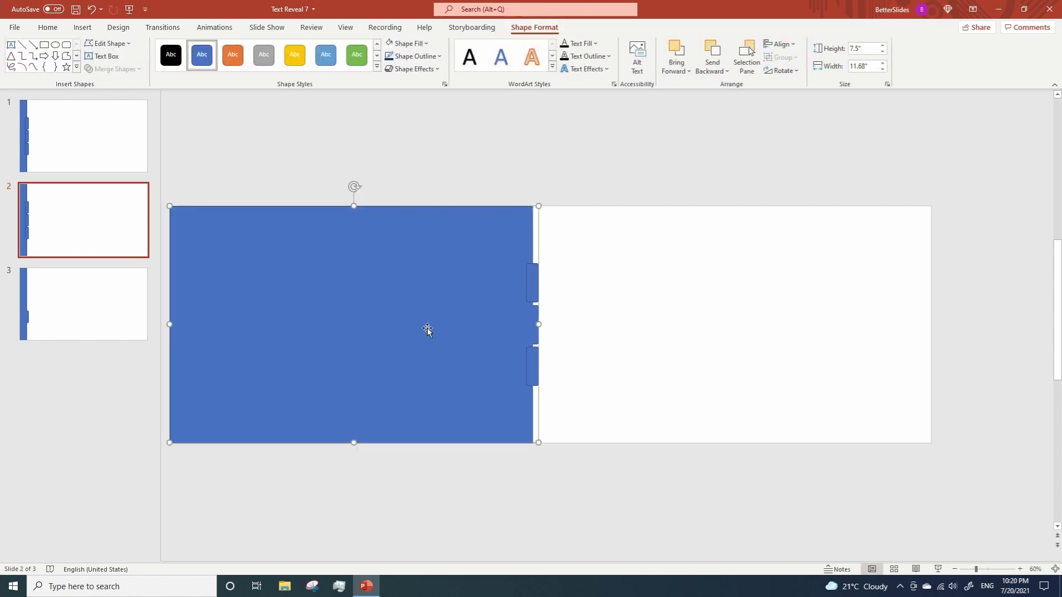
Remove the lower and upper tabs from slide 2.
{"action": "left_click", "coordinate": [535, 378]}
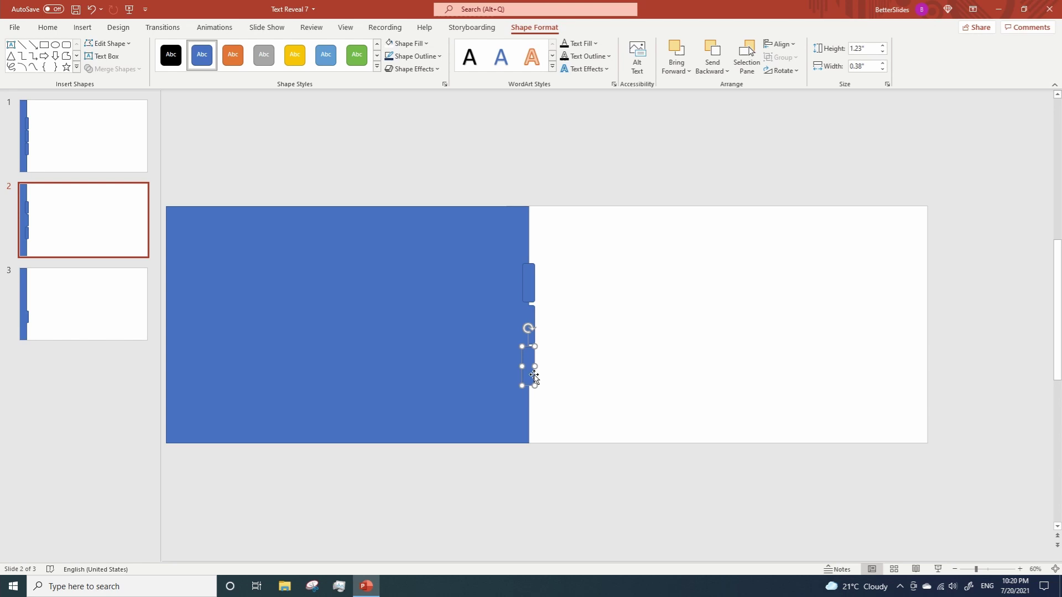
{"action": "key", "text": "ctrl+z"}
{"action": "left_click", "coordinate": [523, 284]}
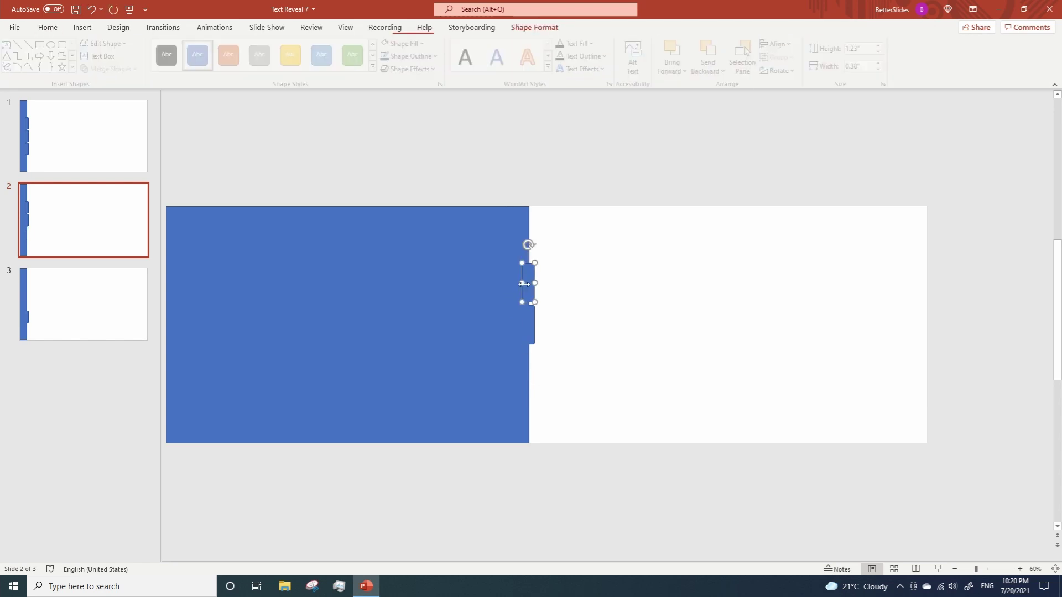
{"action": "key", "text": "Delete"}
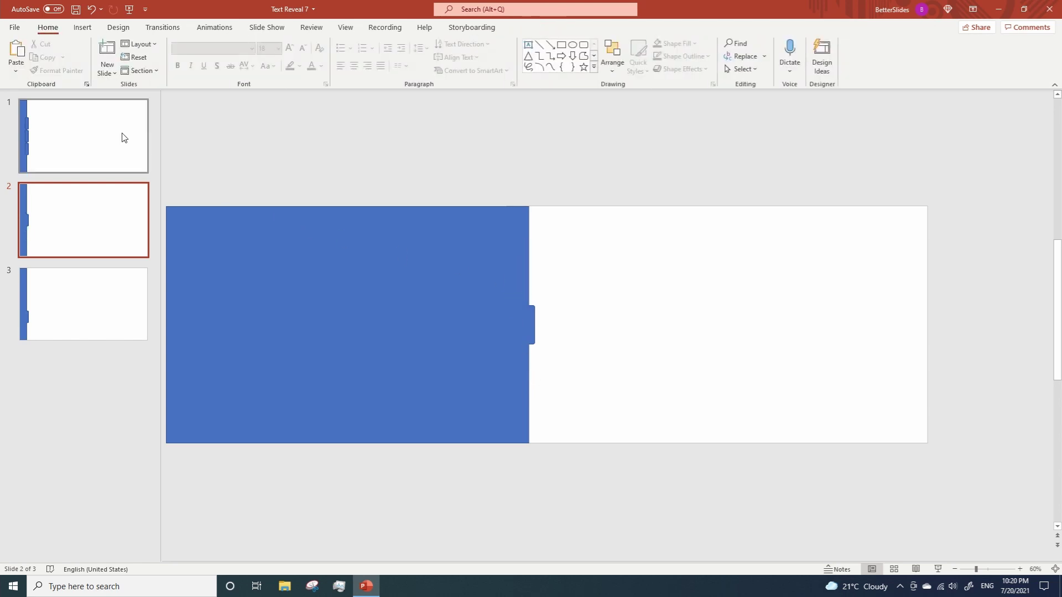
On slide 1, try merging the blue panel with the tabs, then undo the merge.
{"action": "left_click", "coordinate": [124, 138]}
{"action": "left_click", "coordinate": [396, 337]}
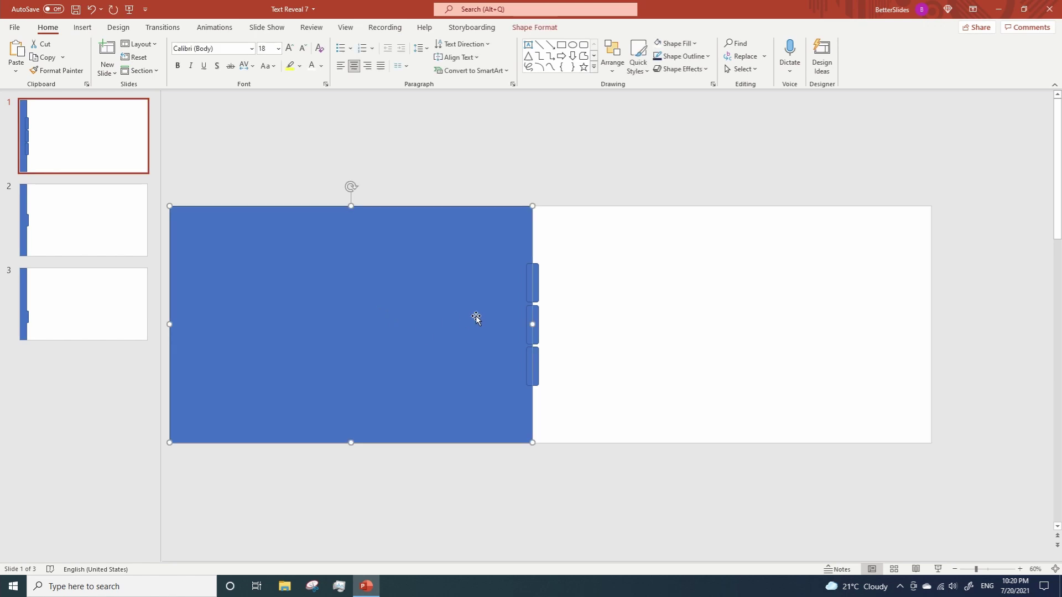
{"action": "left_click", "coordinate": [537, 289]}
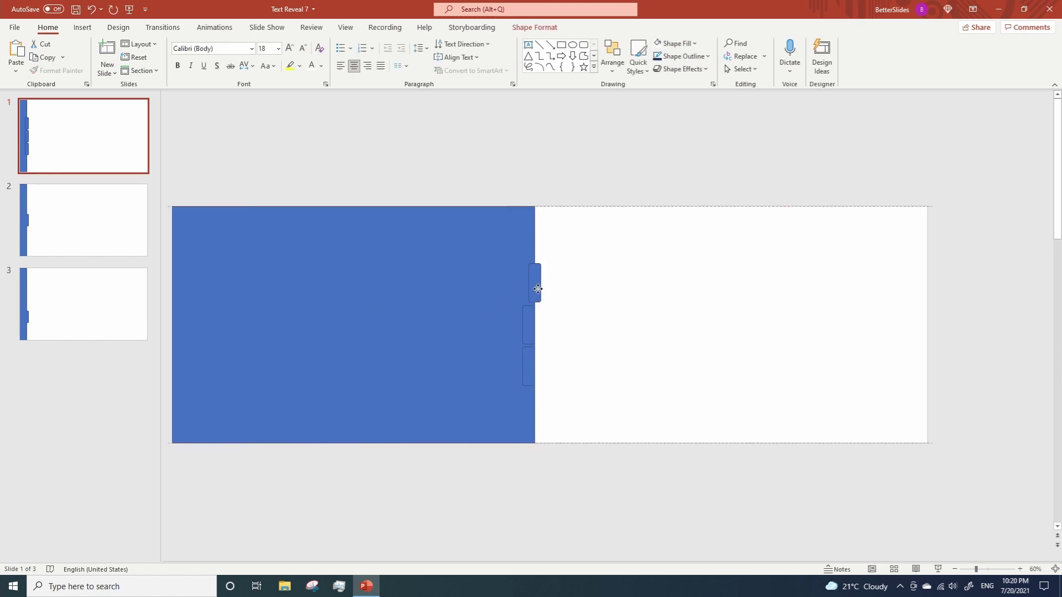
{"action": "left_click", "coordinate": [505, 303], "text": "shift"}
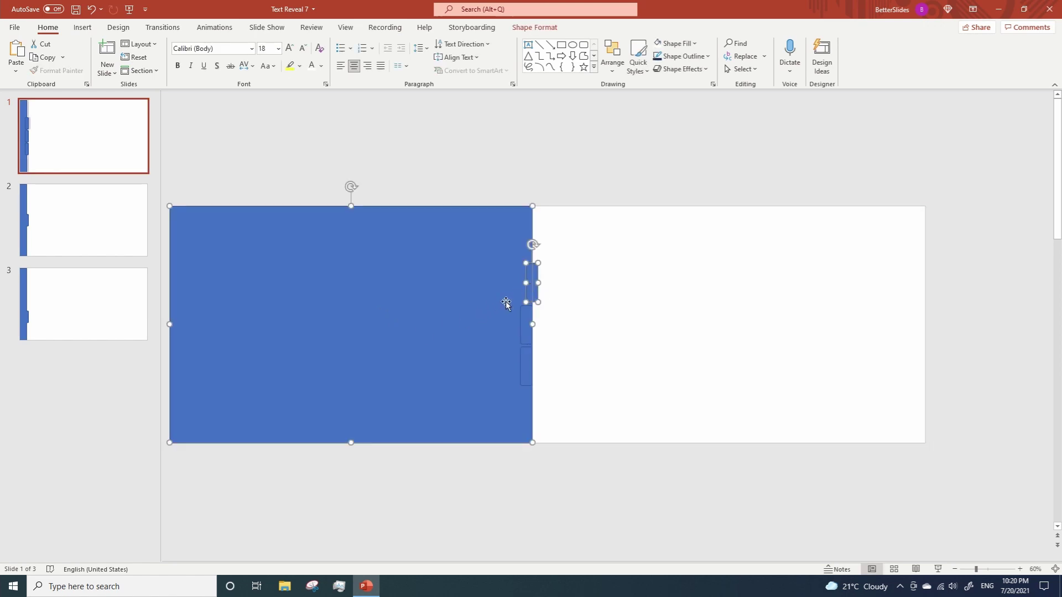
{"action": "key", "text": "ctrl+z"}
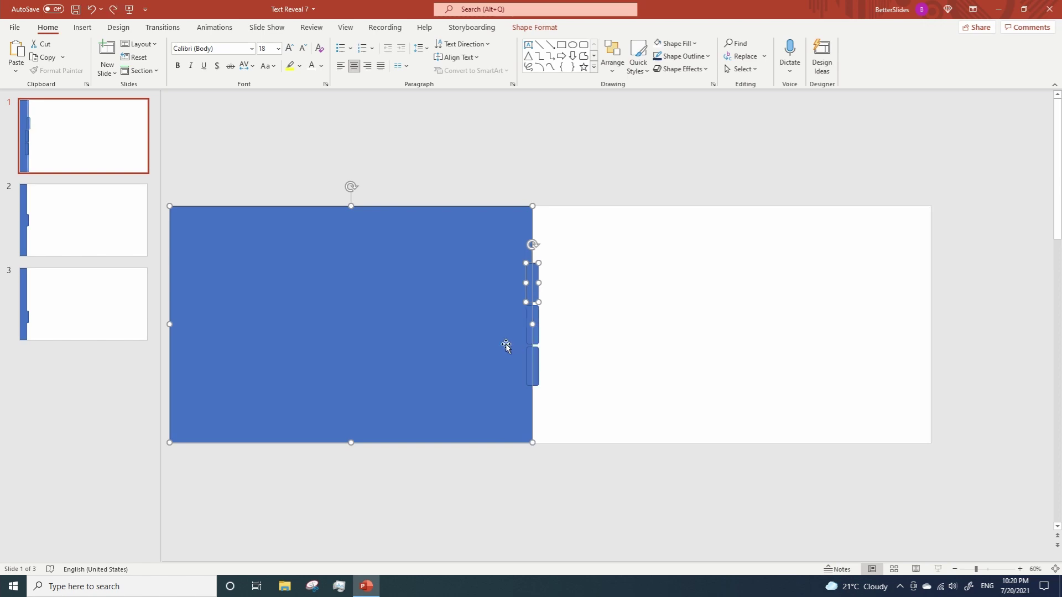
{"action": "left_click", "coordinate": [533, 28]}
{"action": "left_click", "coordinate": [129, 72]}
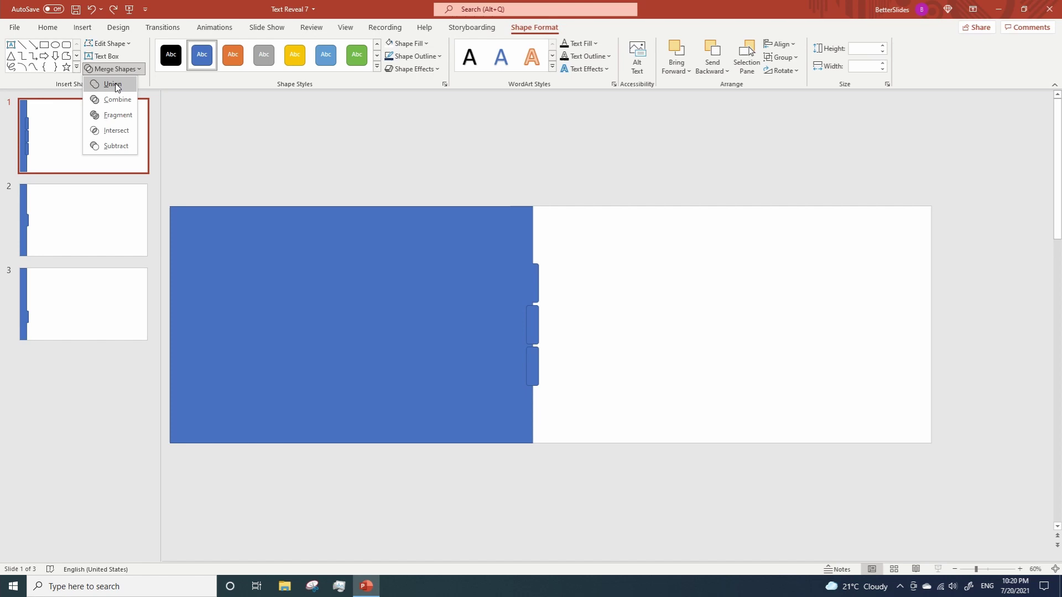
{"action": "left_click", "coordinate": [125, 82]}
{"action": "key", "text": "ctrl+z"}
Delete the middle and bottom tabs from slide 1.
{"action": "left_click", "coordinate": [532, 326]}
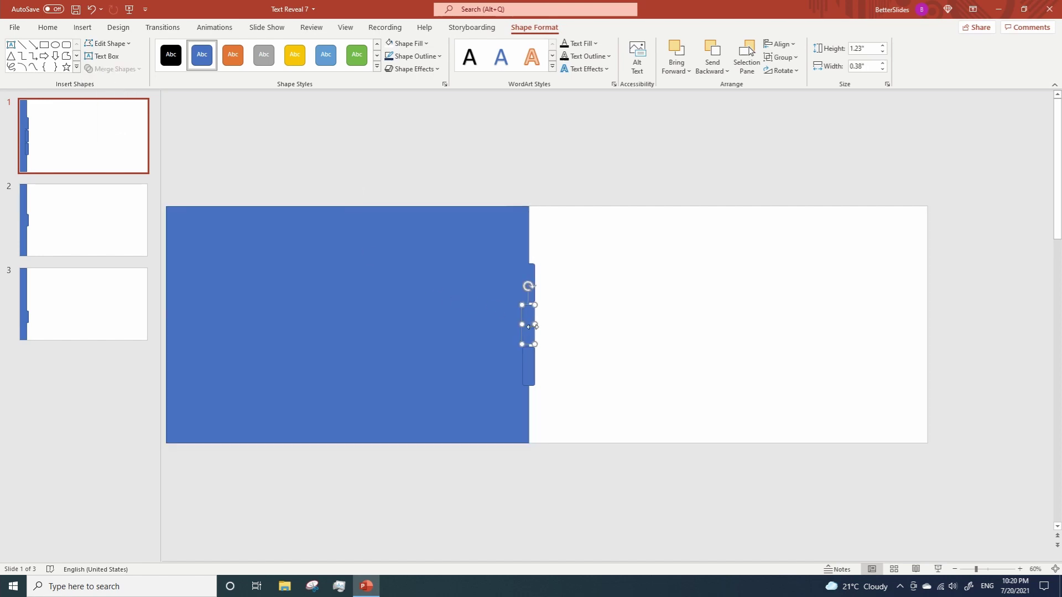
{"action": "key", "text": "Delete"}
{"action": "left_click", "coordinate": [530, 376]}
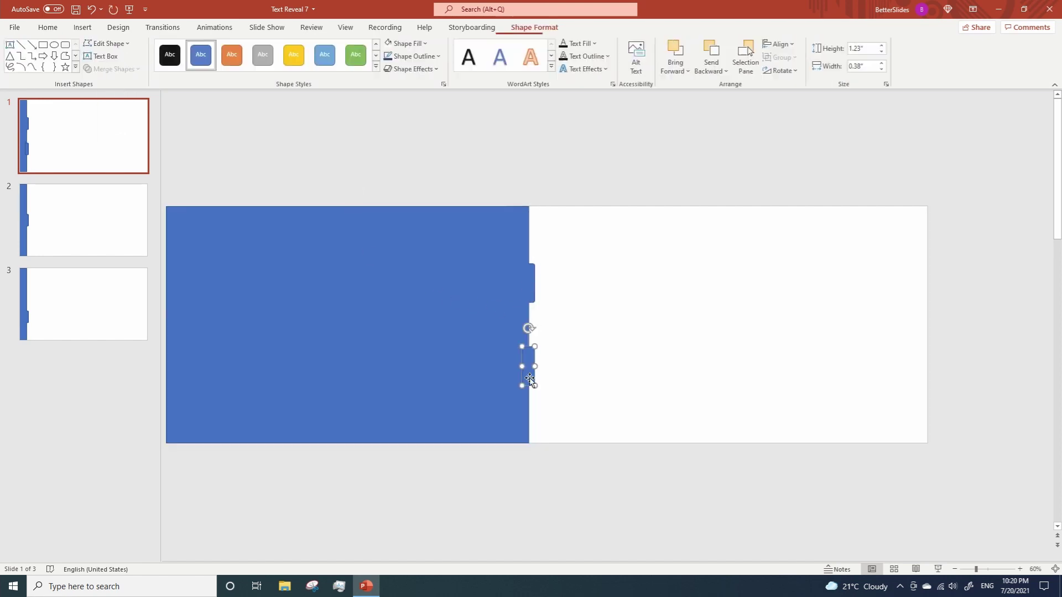
{"action": "key", "text": "Delete"}
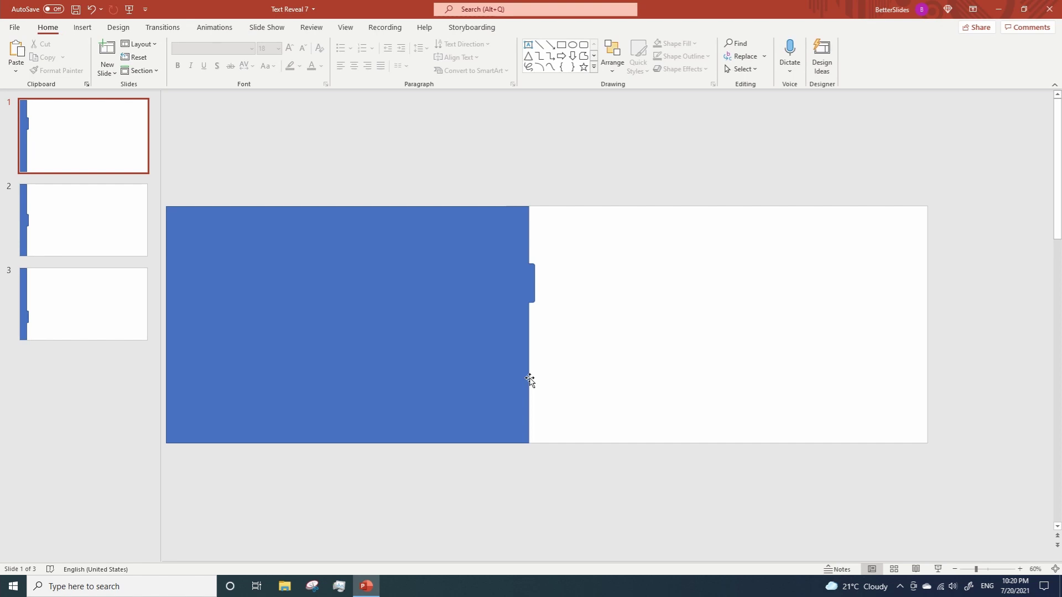
Draw a text box near the panel's top reading 'THIS IS THE THIRD SUBTITLE'.
{"action": "left_click", "coordinate": [528, 45]}
{"action": "left_click_drag", "start_coordinate": [241, 230], "coordinate": [475, 264]}
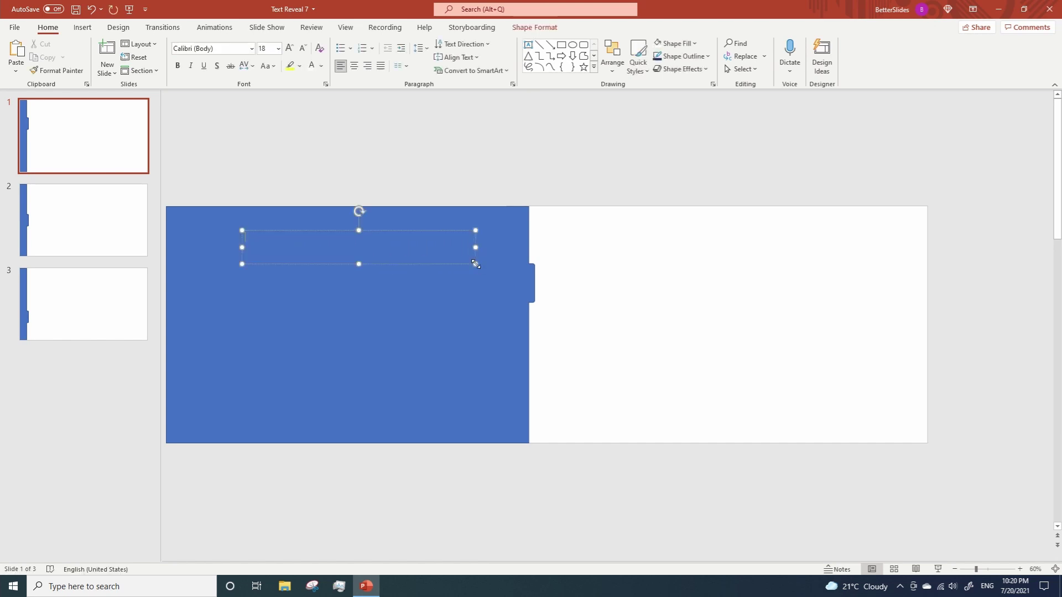
{"action": "type", "text": "THIS IS TH"}
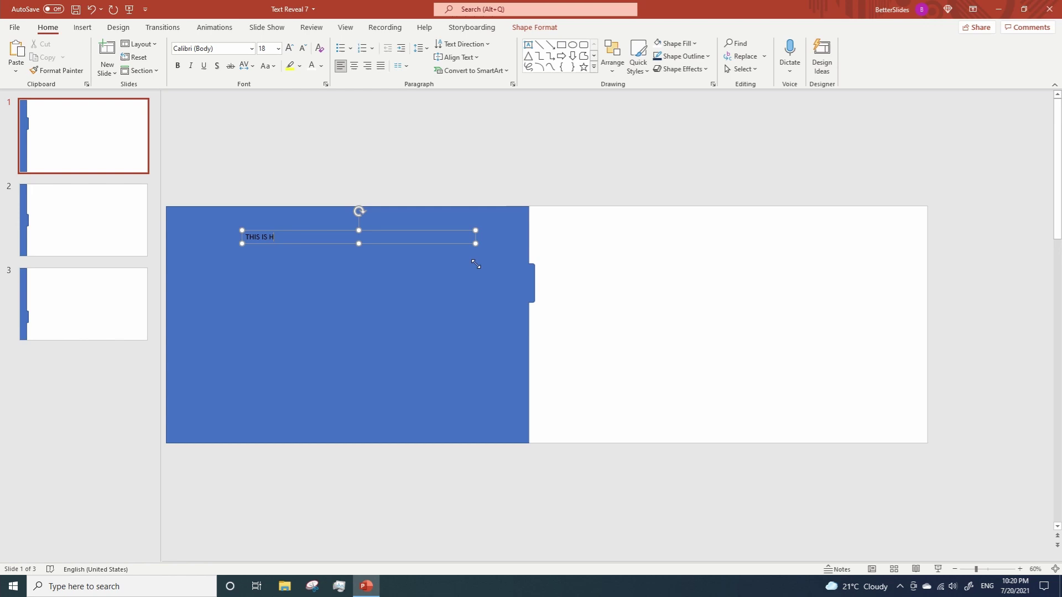
{"action": "key", "text": "BackSpace"}
{"action": "type", "text": "THE THIRD SUBTITLE"}
Set the subtitle text to white Franklin Gothic Medium, 30 pt, centre-aligned.
{"action": "left_click", "coordinate": [418, 247]}
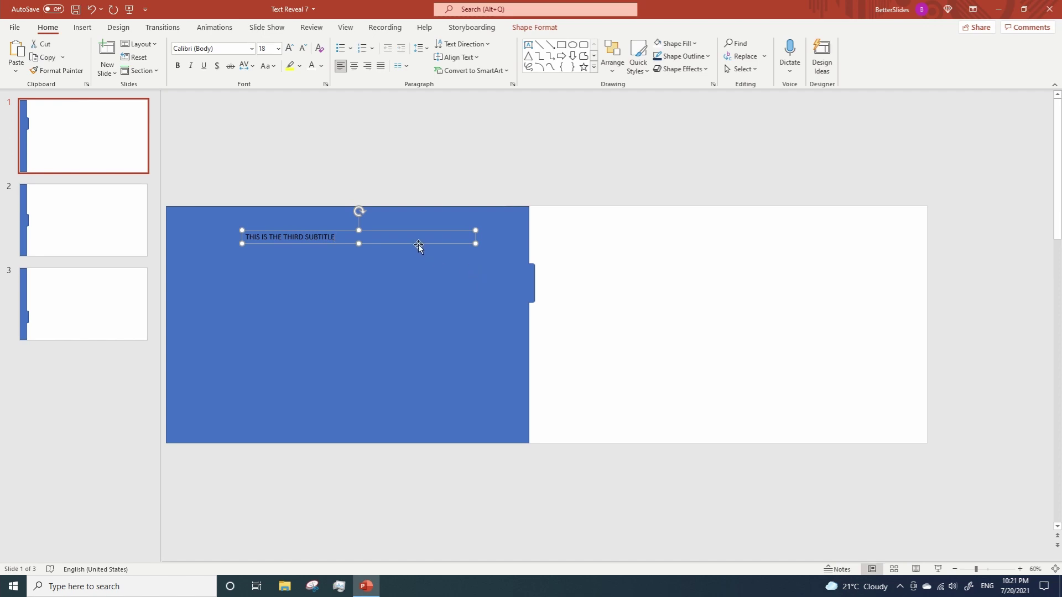
{"action": "left_click", "coordinate": [311, 65]}
{"action": "left_click", "coordinate": [231, 48]}
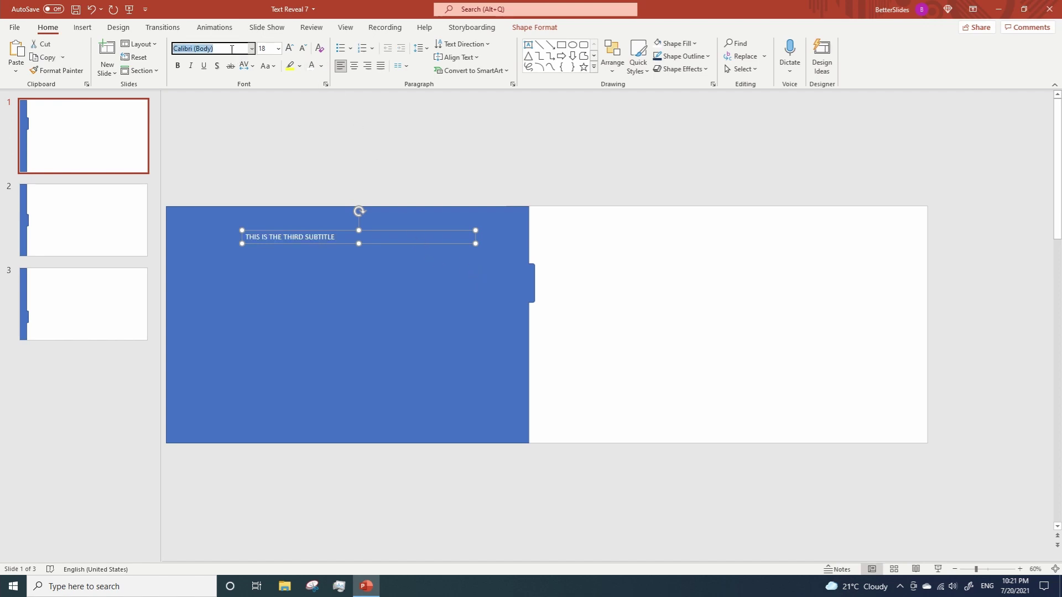
{"action": "type", "text": "Franklin Gothic Medium"}
{"action": "key", "text": "Return"}
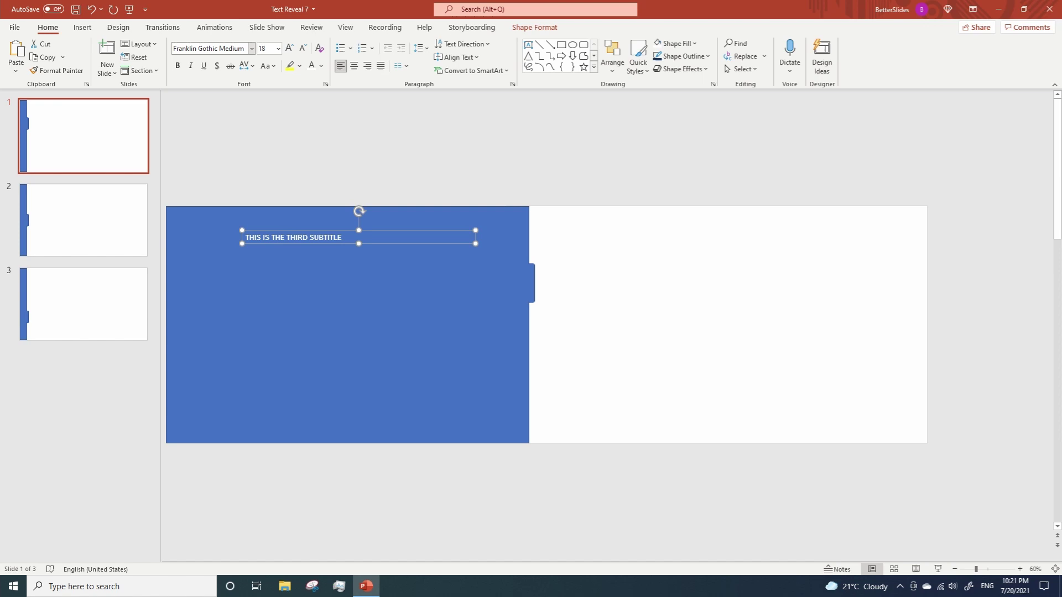
{"action": "left_click", "coordinate": [264, 48]}
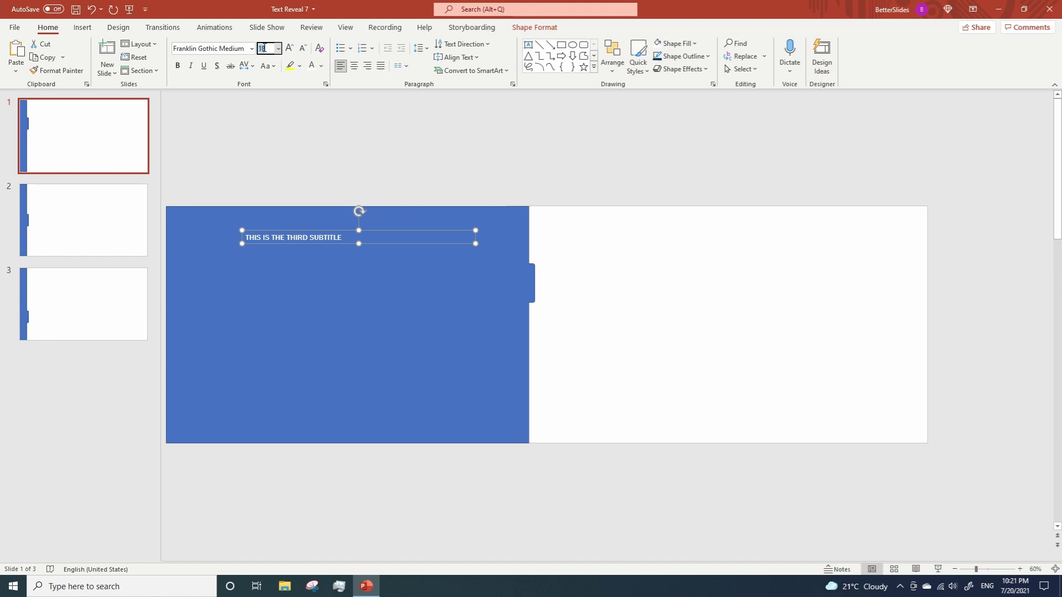
{"action": "type", "text": "30"}
{"action": "key", "text": "Return"}
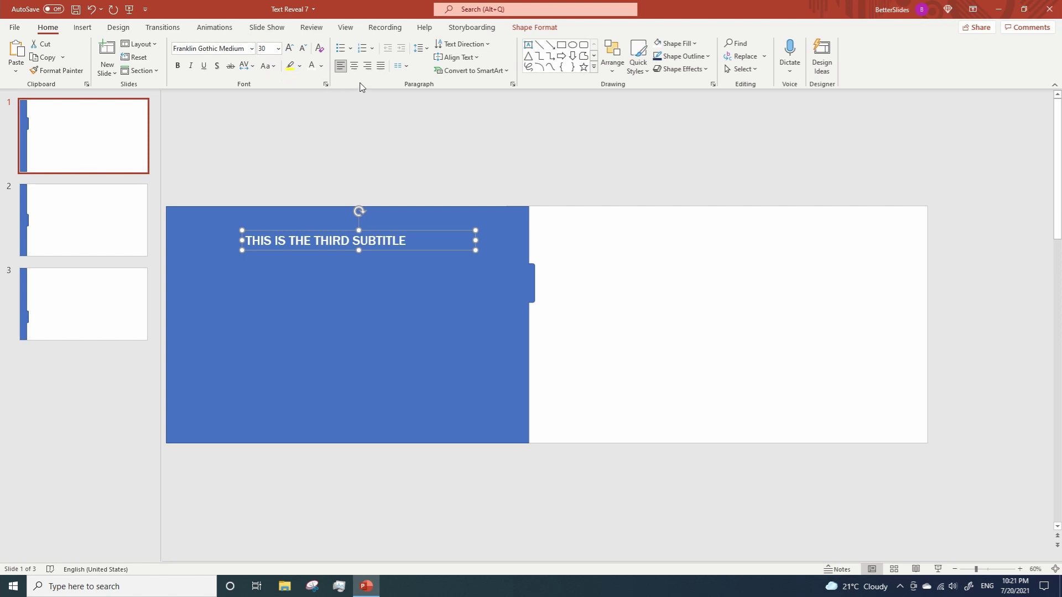
{"action": "left_click", "coordinate": [354, 65]}
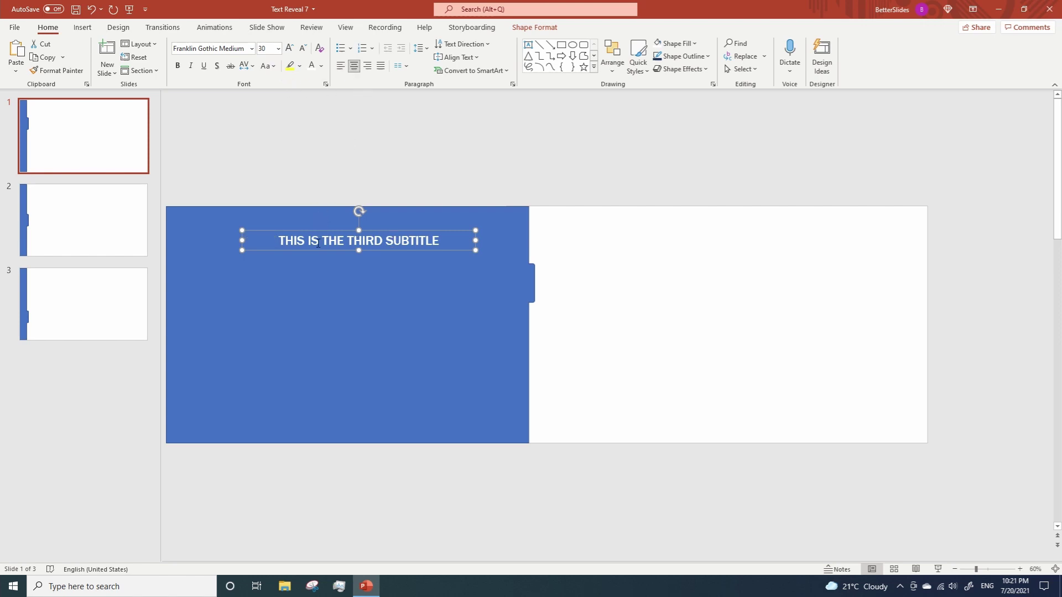
Draw a text box below the subtitle and type the description paragraph.
{"action": "left_click", "coordinate": [528, 44]}
{"action": "left_click_drag", "start_coordinate": [356, 260], "coordinate": [475, 337]}
{"action": "type", "text": "This is the description for thi"}
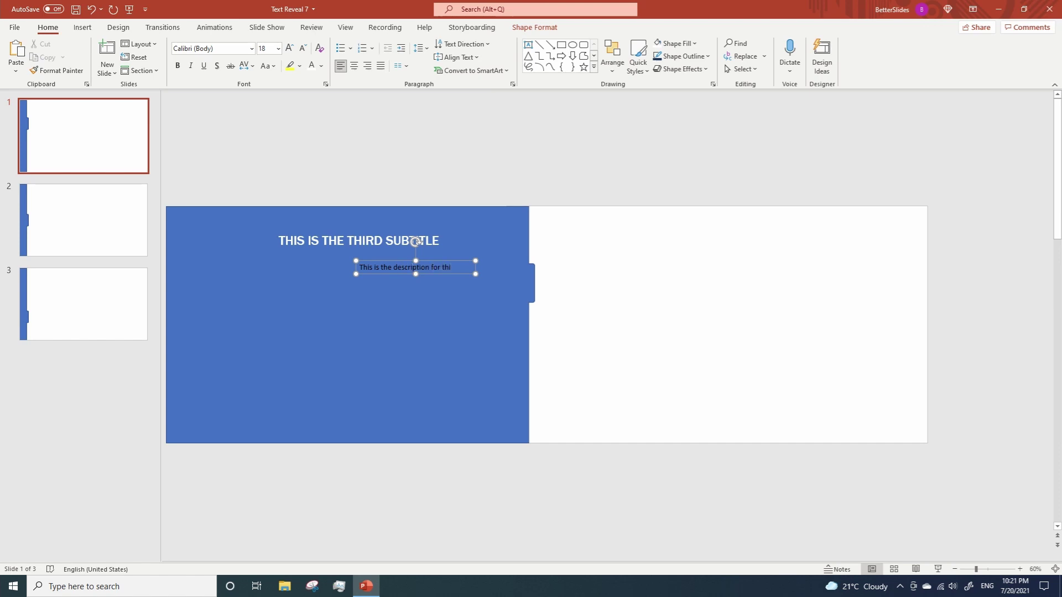
{"action": "type", "text": "s subtitle, enter a brief descri"}
{"action": "type", "text": "ption"}
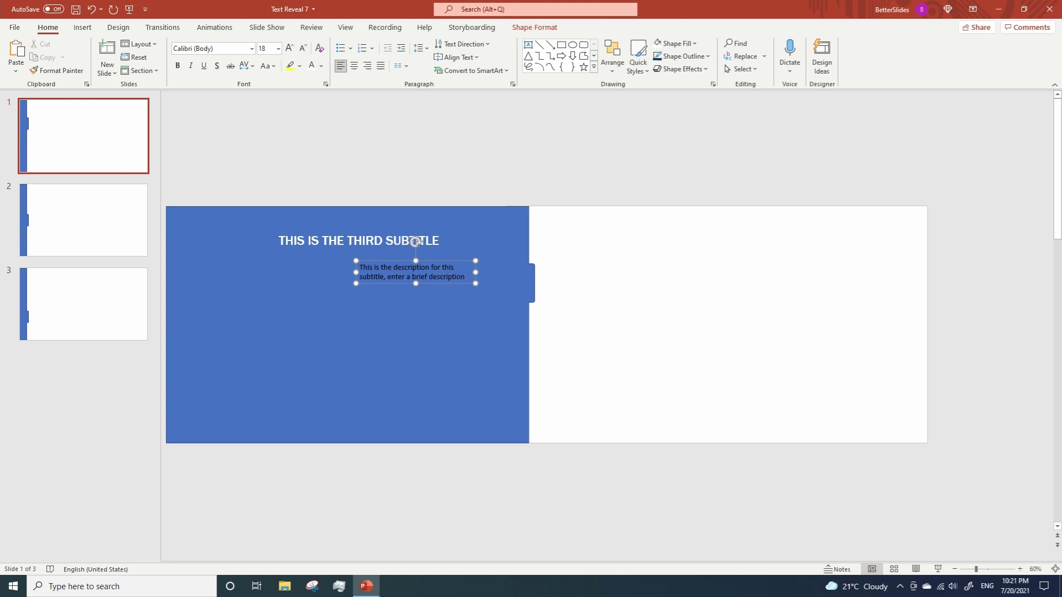
{"action": "type", "text": " for your audience here."}
Make the description text white in Franklin Gothic Book.
{"action": "left_click", "coordinate": [427, 294]}
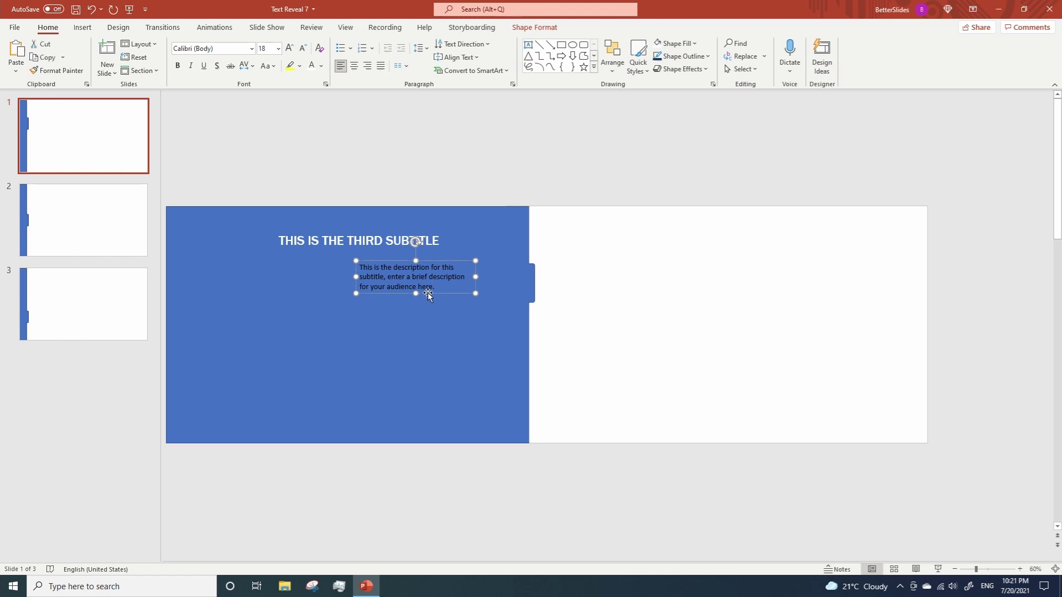
{"action": "left_click", "coordinate": [311, 66]}
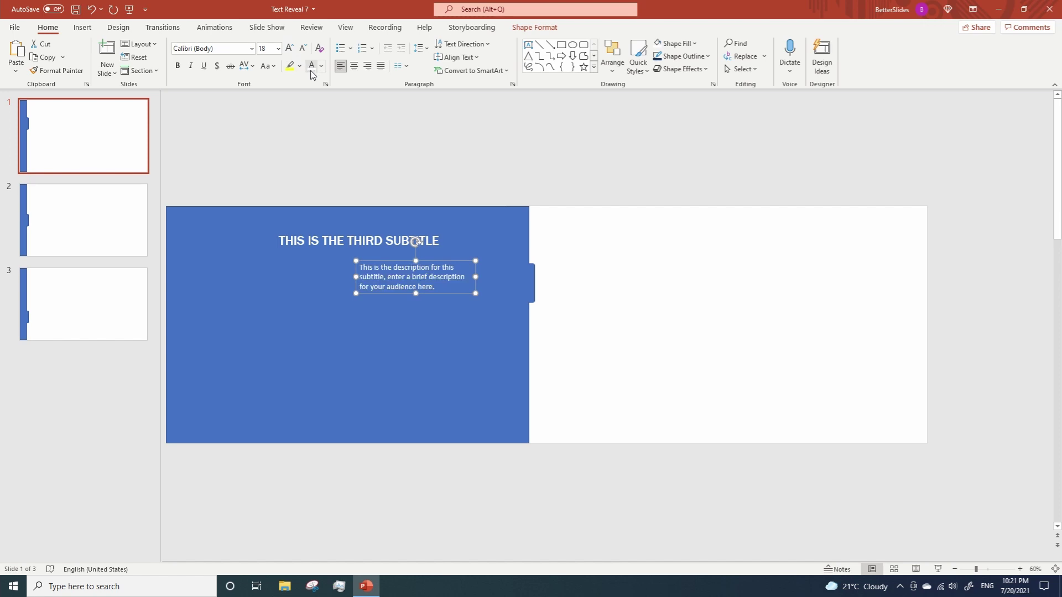
{"action": "left_click", "coordinate": [234, 48]}
{"action": "type", "text": "F"}
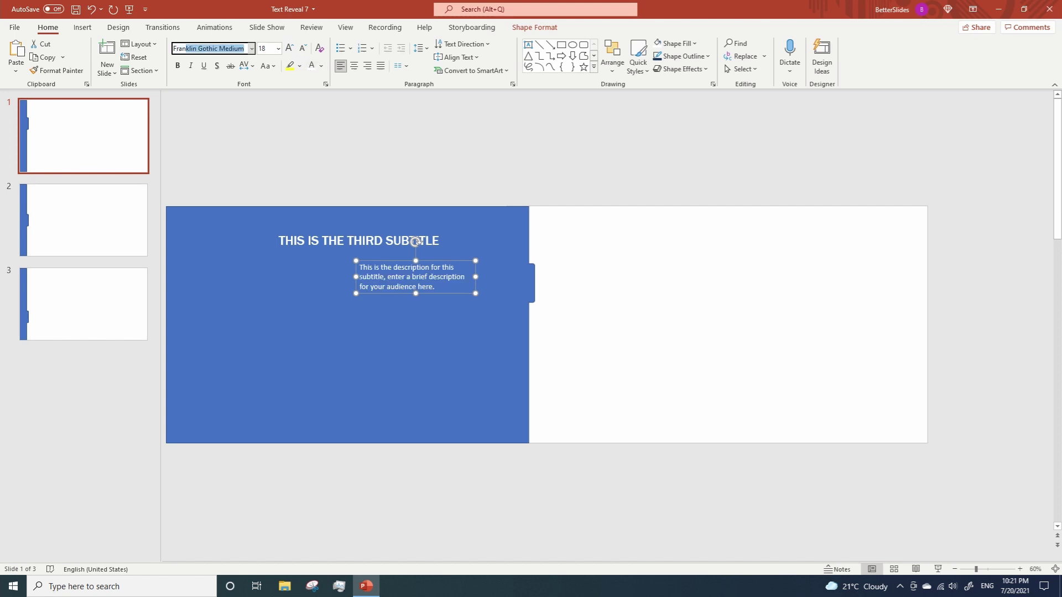
{"action": "type", "text": "Book"}
{"action": "key", "text": "Return"}
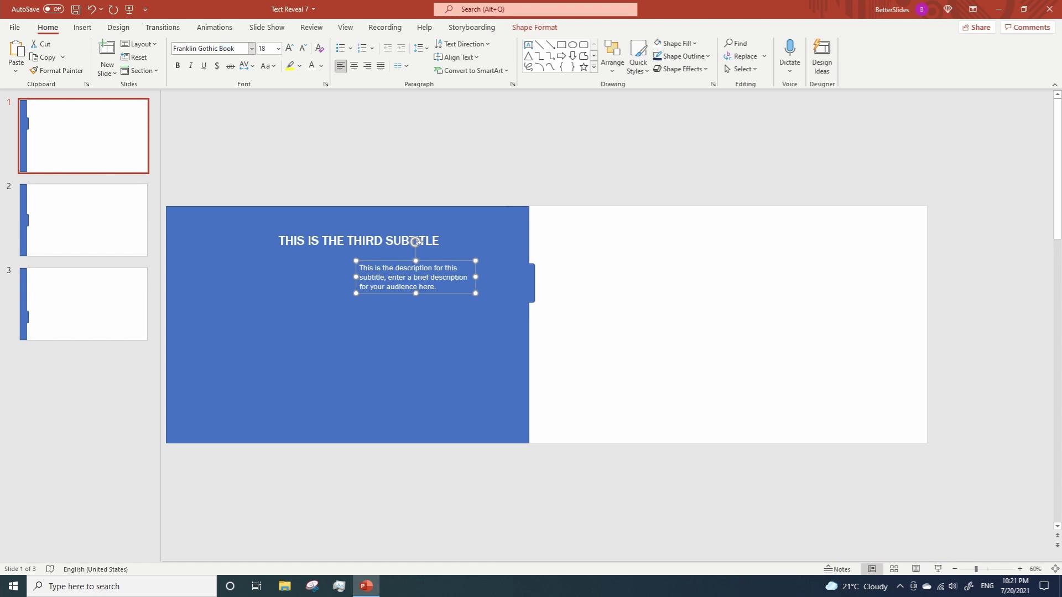
Insert the contact-card icon from the Icons library and move it onto the blue panel.
{"action": "left_click", "coordinate": [82, 27]}
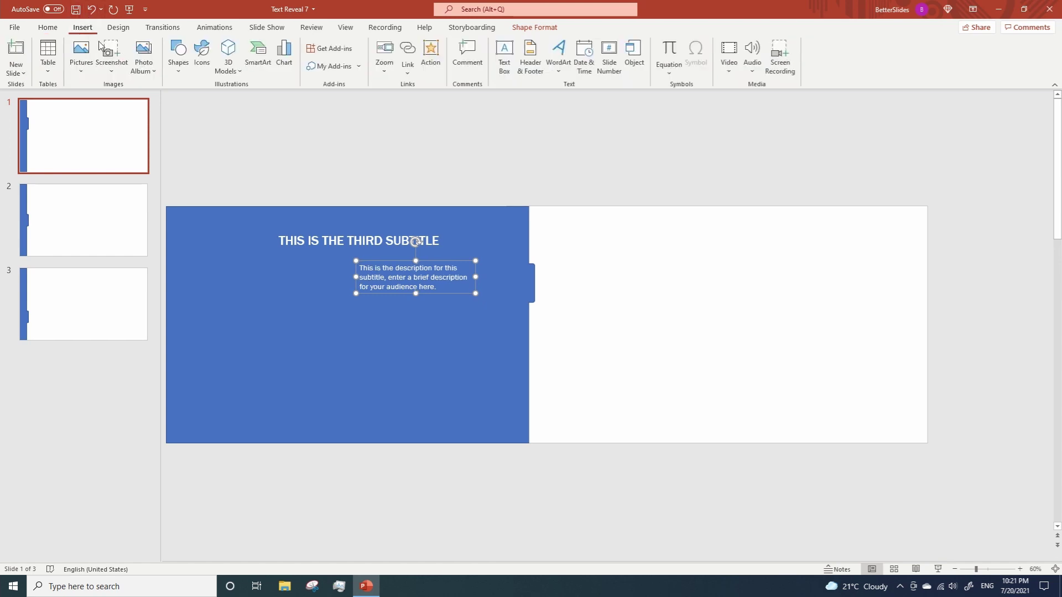
{"action": "left_click", "coordinate": [197, 55]}
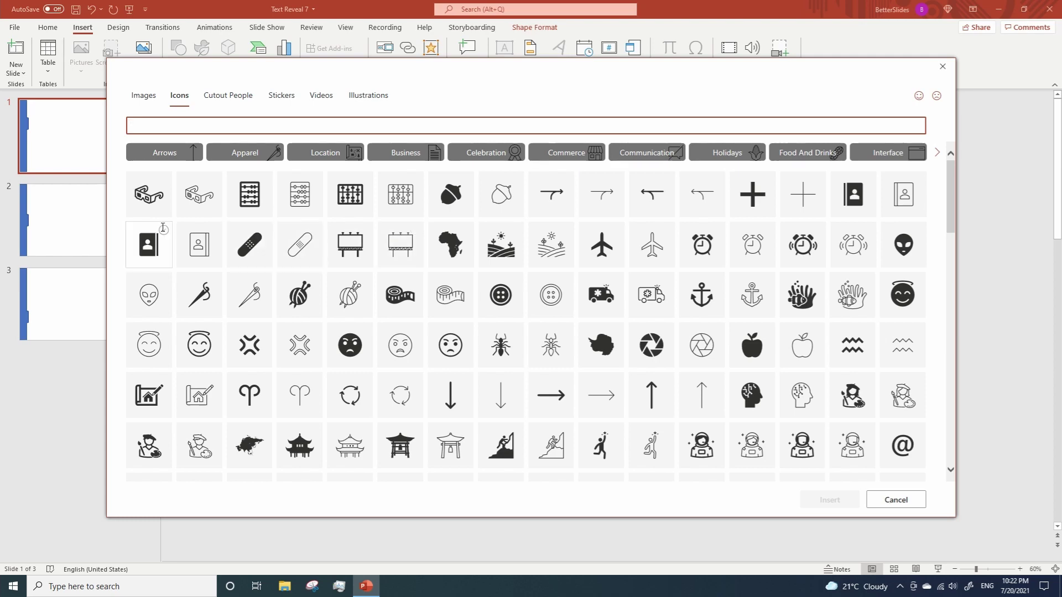
{"action": "left_click", "coordinate": [149, 244]}
{"action": "left_click", "coordinate": [835, 501]}
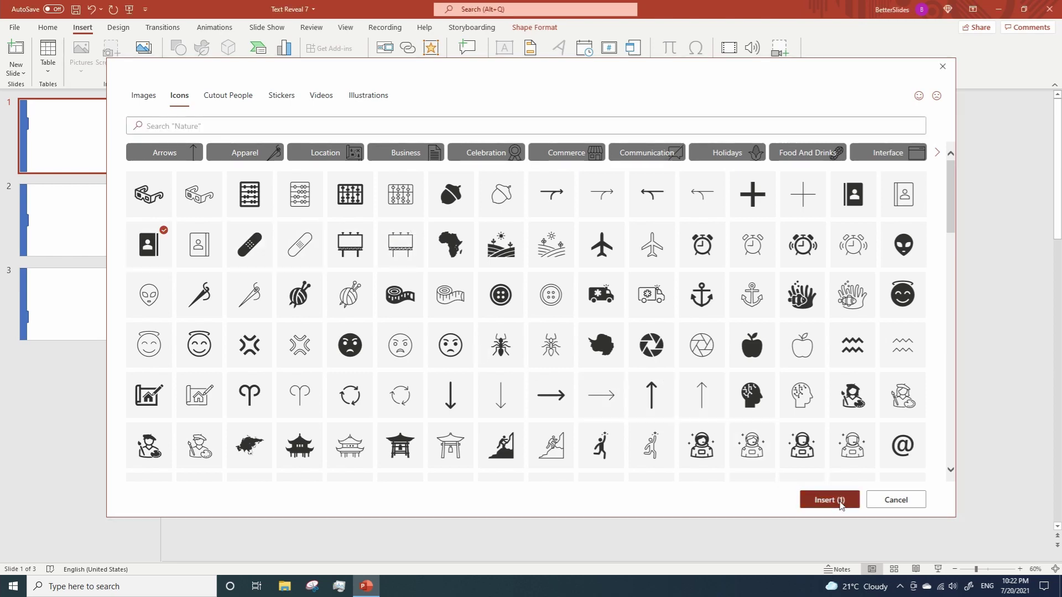
{"action": "left_click_drag", "start_coordinate": [715, 325], "coordinate": [319, 339]}
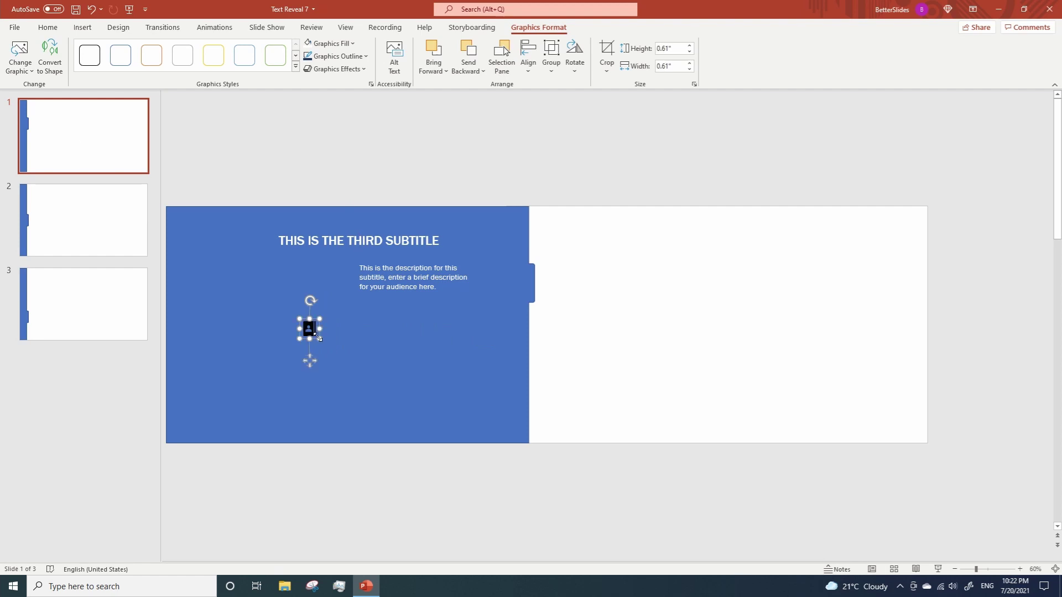
Draw a small oval circle on slide 1.
{"action": "left_click", "coordinate": [81, 31]}
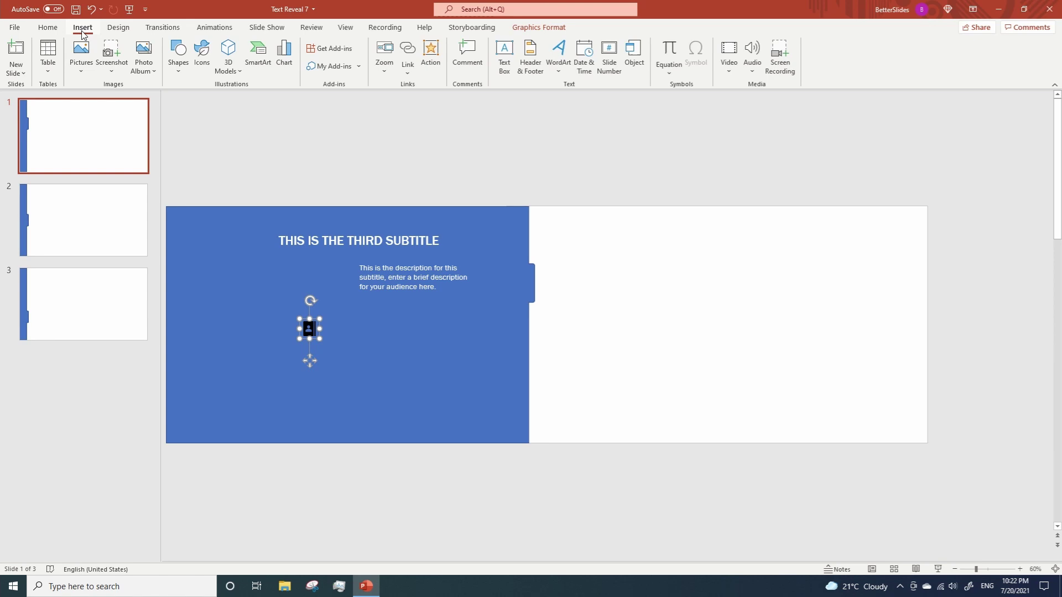
{"action": "left_click", "coordinate": [178, 52]}
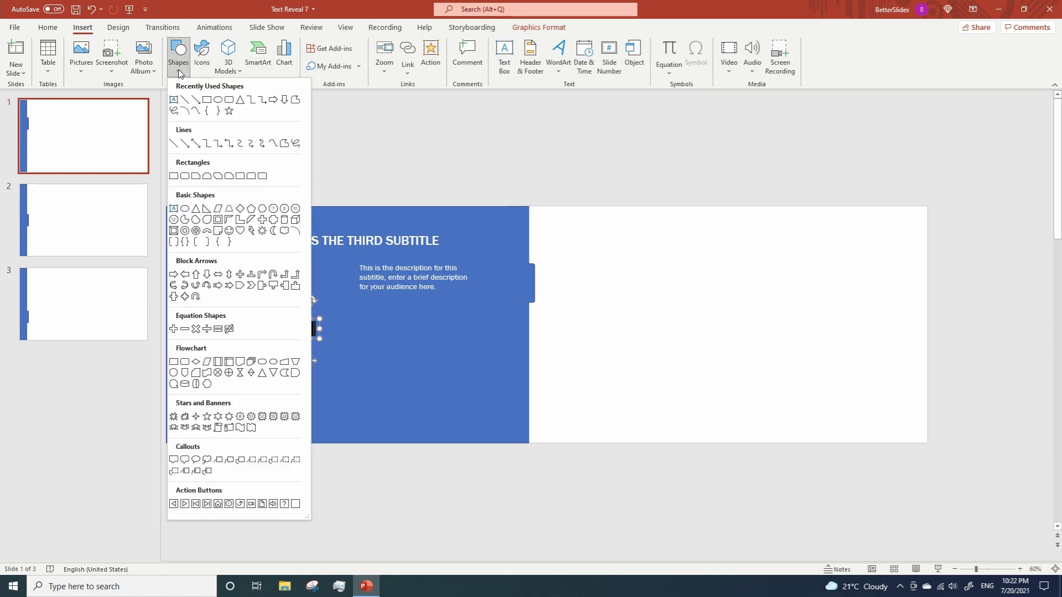
{"action": "left_click", "coordinate": [216, 100]}
{"action": "left_click", "coordinate": [402, 369]}
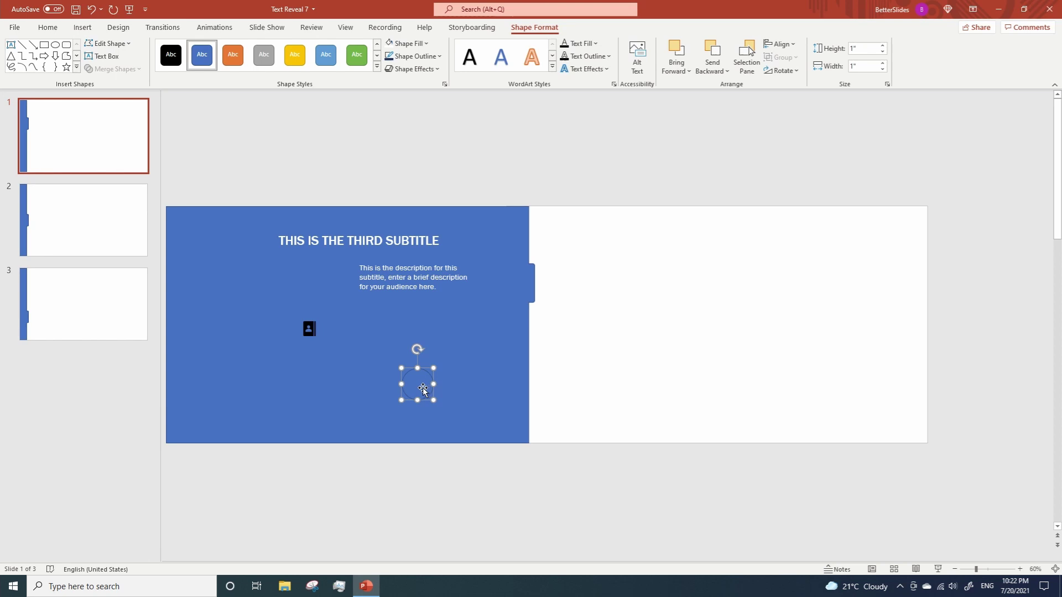
Give the circle a white, dashed outline in Format Shape.
{"action": "right_click", "coordinate": [423, 388]}
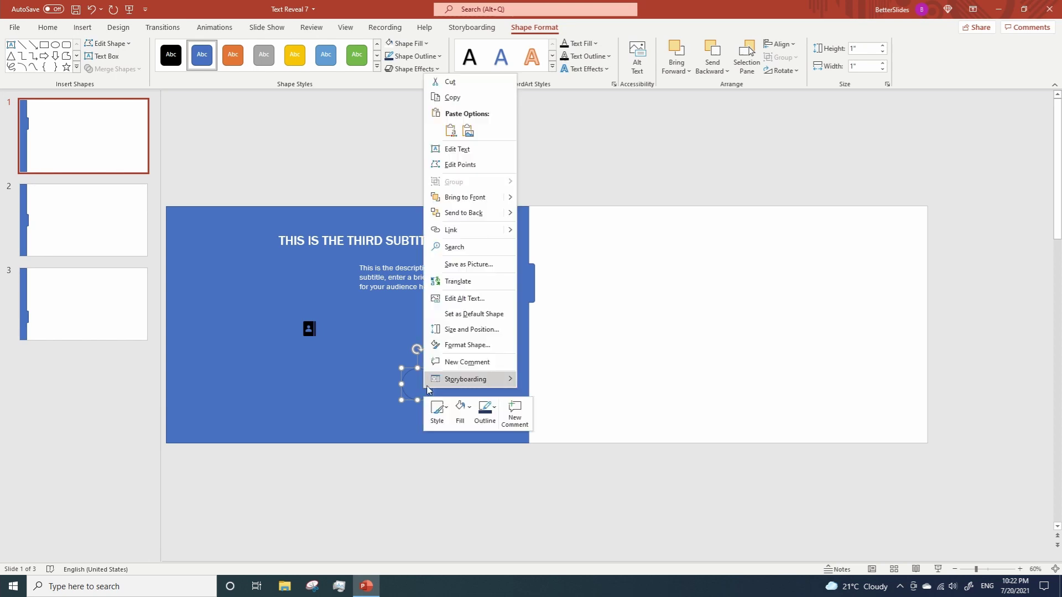
{"action": "left_click", "coordinate": [457, 344]}
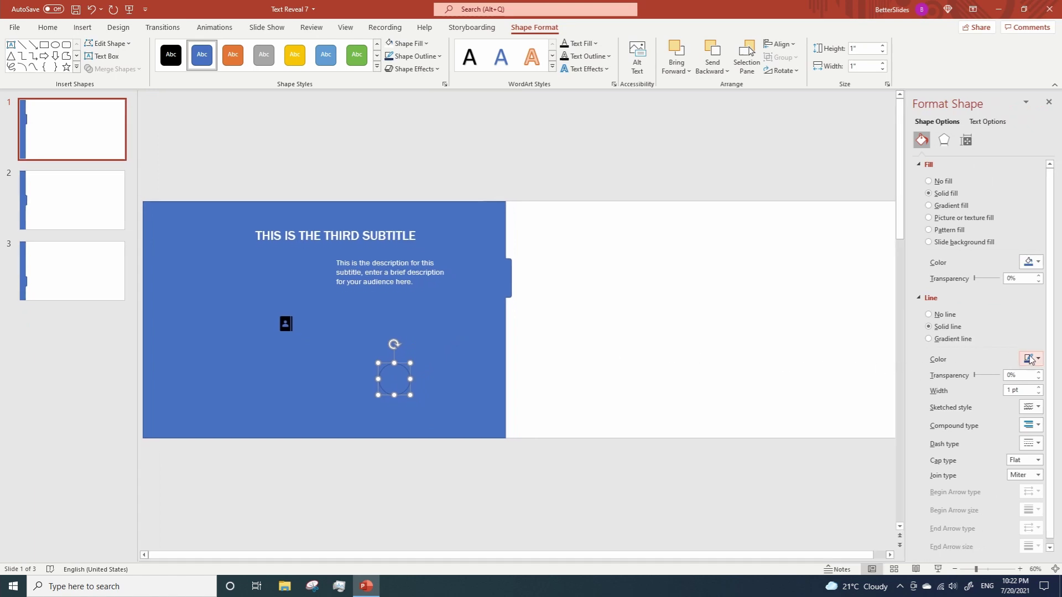
{"action": "left_click", "coordinate": [1038, 359]}
{"action": "left_click", "coordinate": [972, 387]}
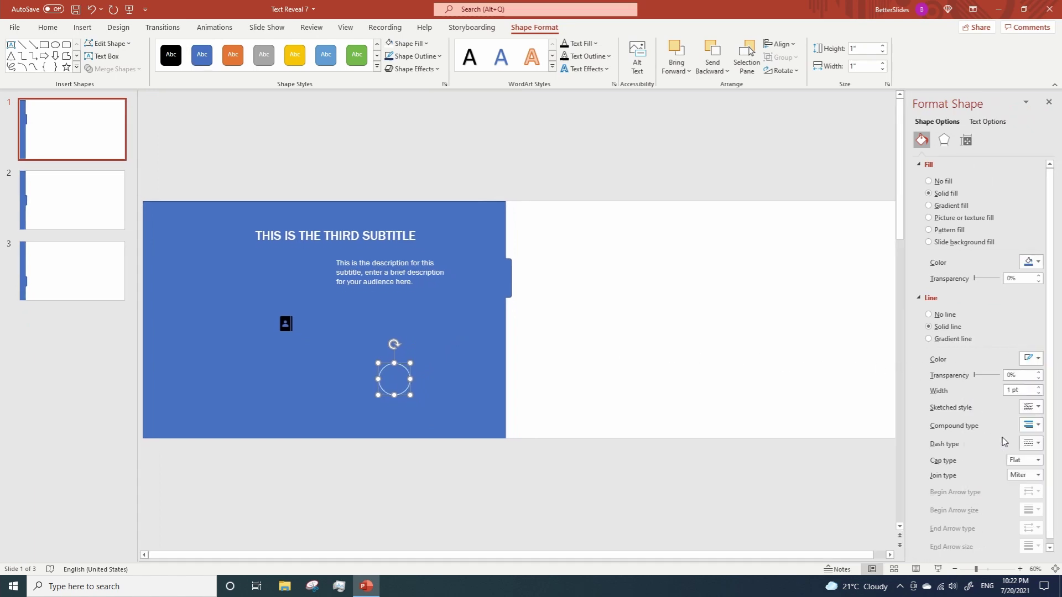
{"action": "left_click", "coordinate": [1037, 443]}
{"action": "left_click", "coordinate": [1022, 483]}
Move the dashed circle onto the contact-card icon and send it backward behind it.
{"action": "left_click_drag", "start_coordinate": [398, 388], "coordinate": [292, 331]}
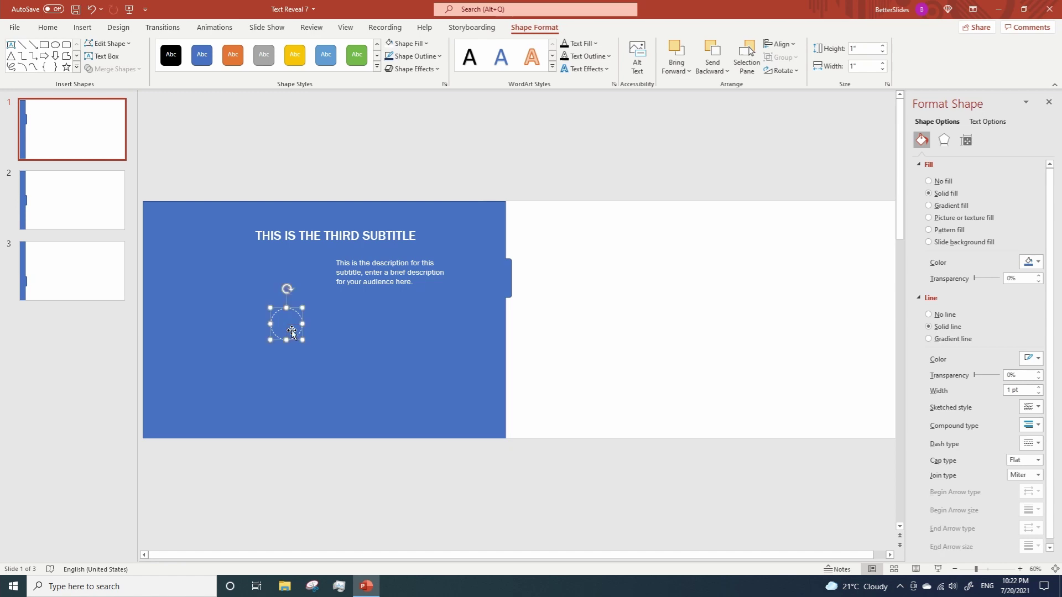
{"action": "right_click", "coordinate": [292, 332]}
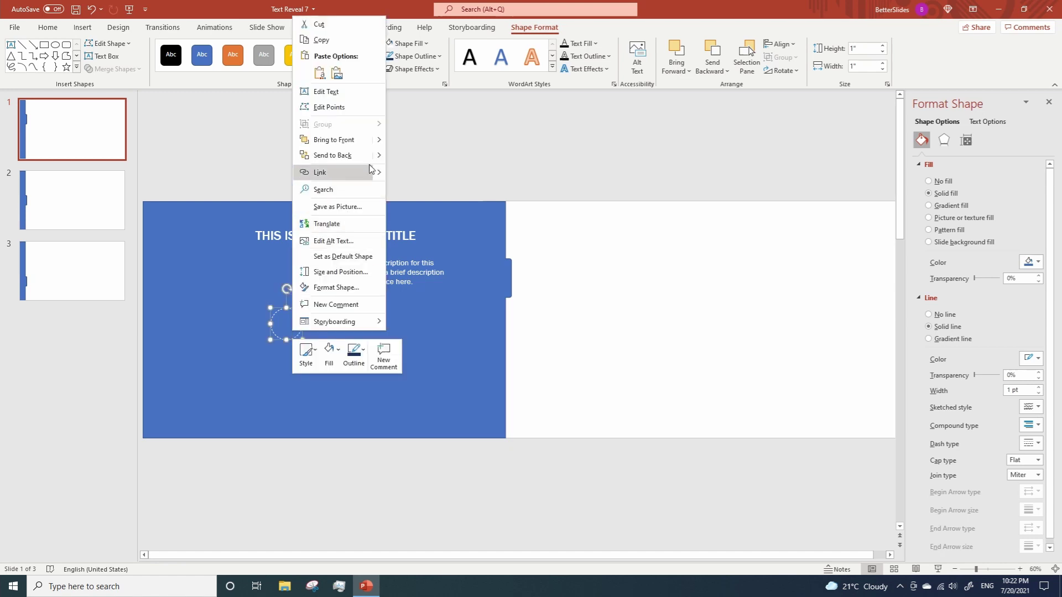
{"action": "left_click", "coordinate": [413, 173]}
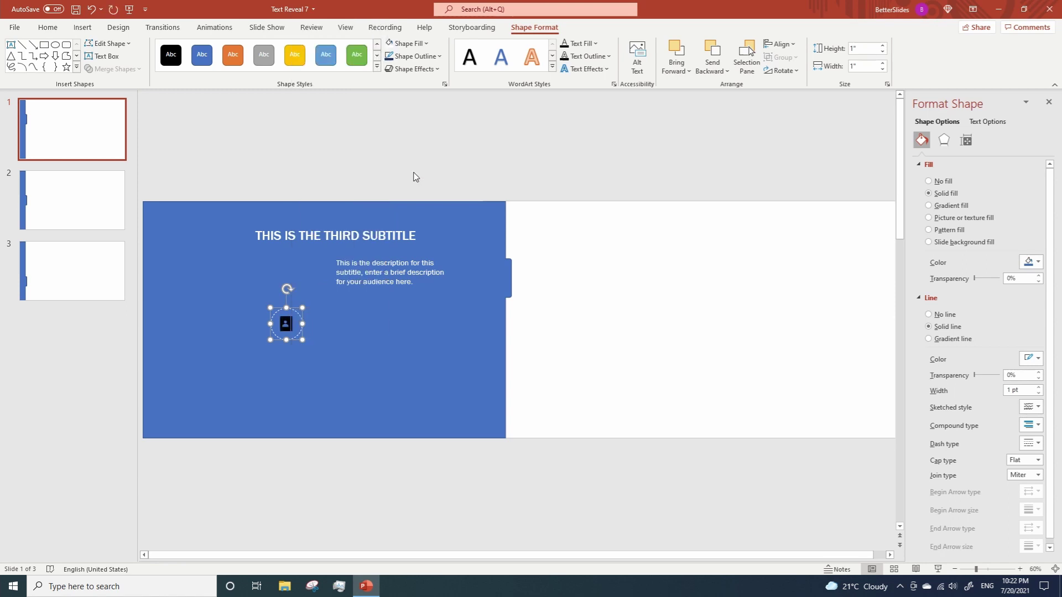
Fill the contact-card icon white and move it with its dashed circle beside the description.
{"action": "left_click", "coordinate": [286, 324]}
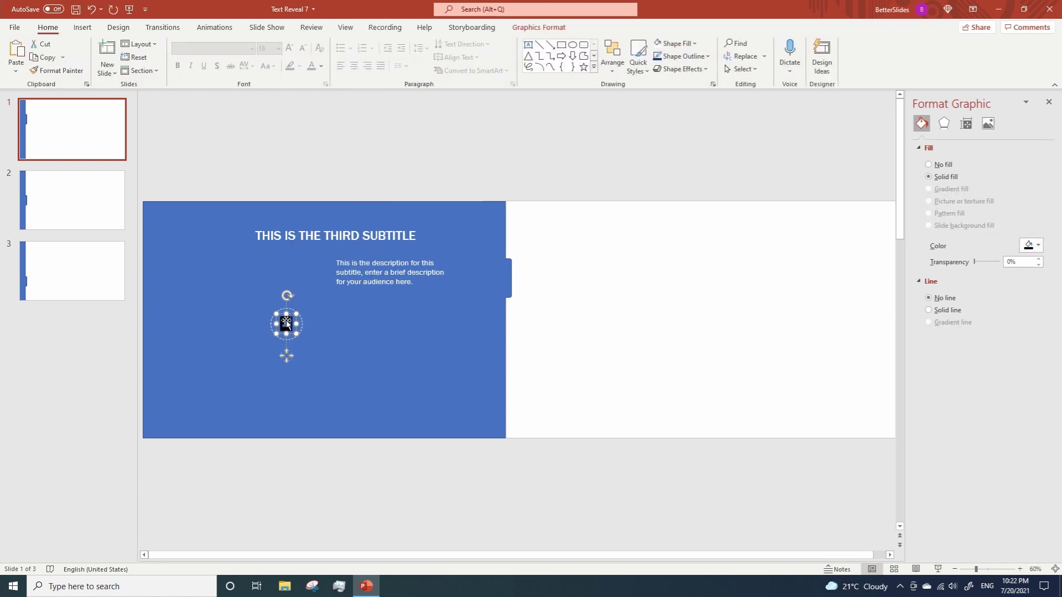
{"action": "left_click", "coordinate": [672, 44]}
{"action": "left_click_drag", "start_coordinate": [201, 495], "coordinate": [317, 287]}
{"action": "left_click_drag", "start_coordinate": [286, 325], "coordinate": [305, 275]}
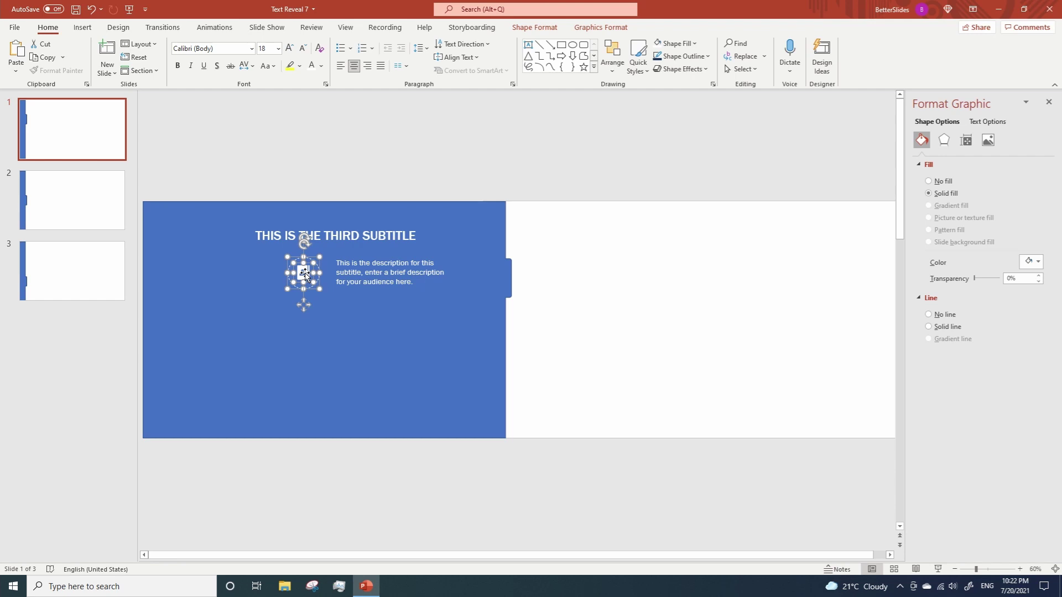
{"action": "left_click", "coordinate": [298, 185]}
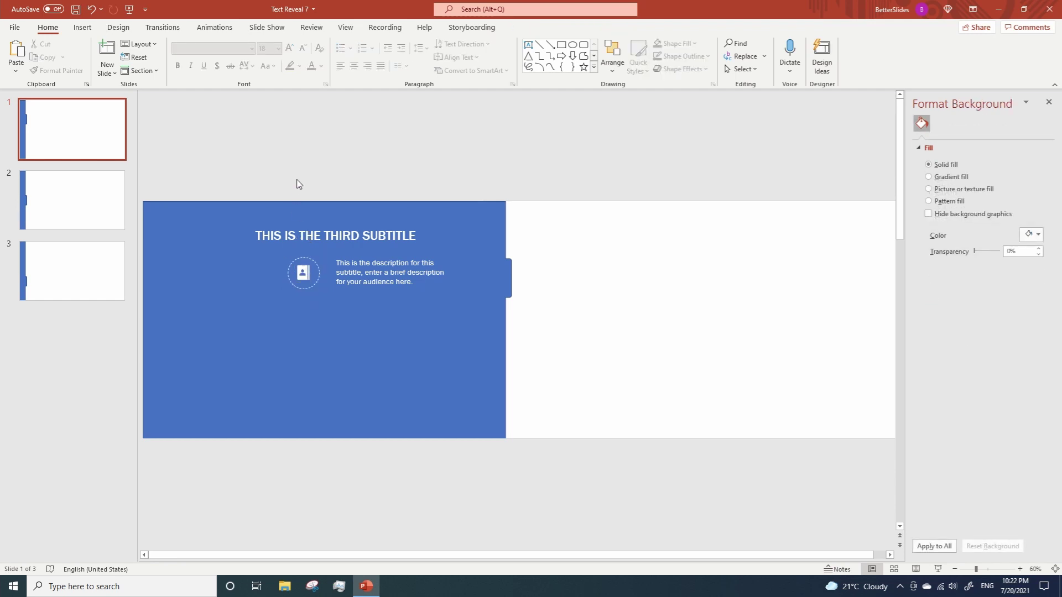
Copy the title, icon and description and paste them onto slide 2.
{"action": "left_click_drag", "start_coordinate": [193, 176], "coordinate": [484, 339]}
{"action": "key", "text": "ctrl+c"}
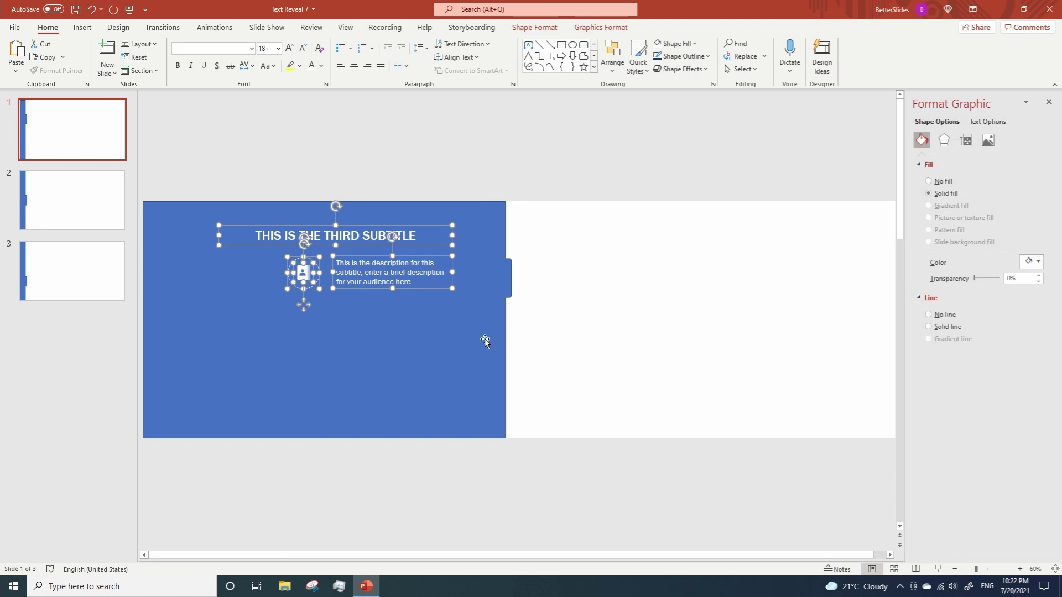
{"action": "left_click", "coordinate": [71, 197]}
{"action": "key", "text": "ctrl+v"}
Replace THIRD with SECOND in the pasted title on slide 2.
{"action": "left_click", "coordinate": [339, 237]}
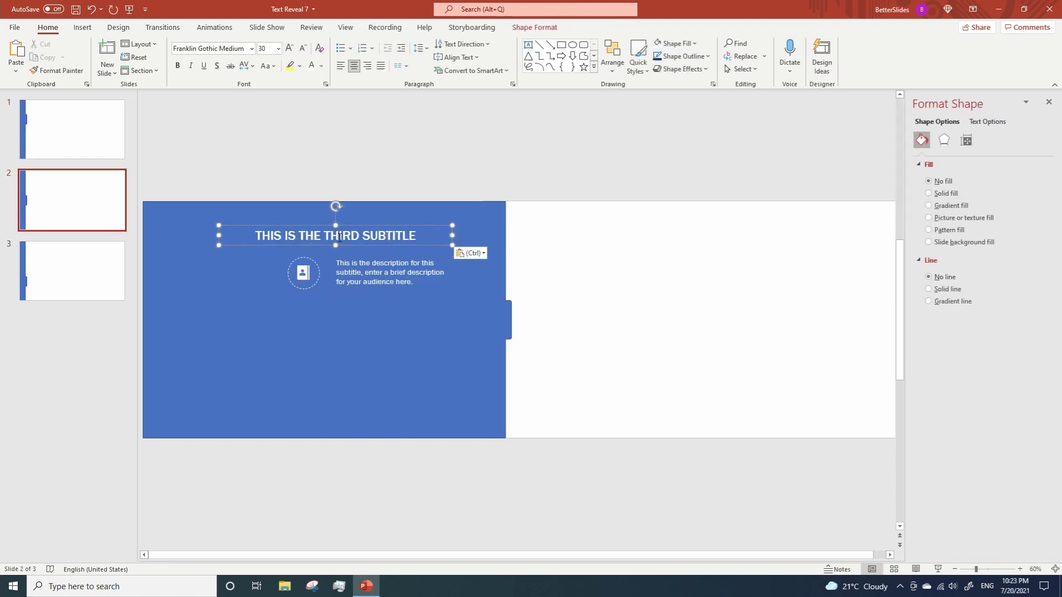
{"action": "double_click", "coordinate": [338, 237]}
{"action": "type", "text": "SECOND"}
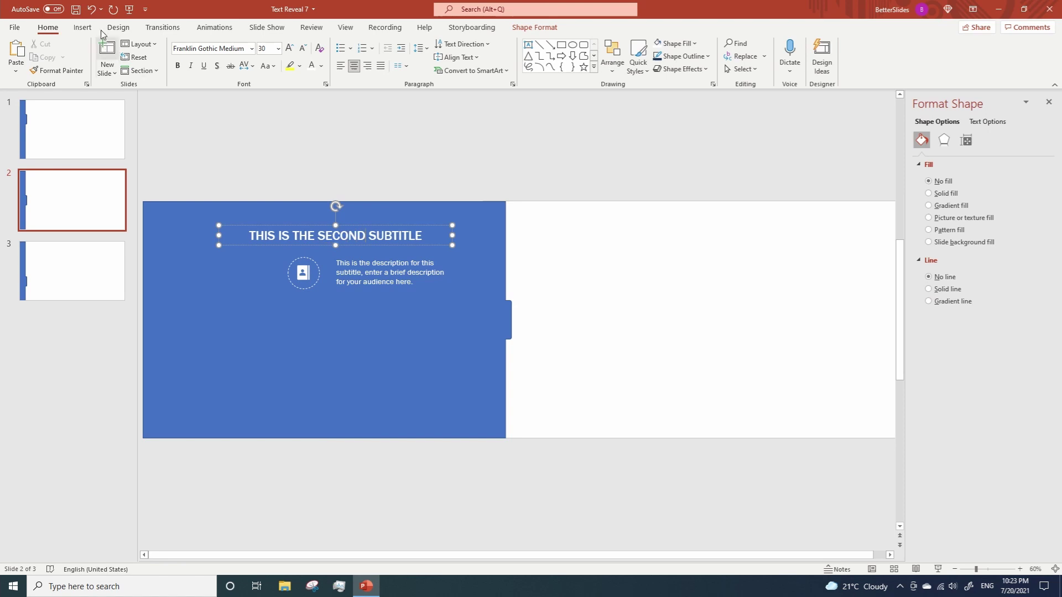
{"action": "left_click", "coordinate": [83, 27]}
Insert the atom icon from the icon library and place it below the subtitle.
{"action": "left_click", "coordinate": [203, 55]}
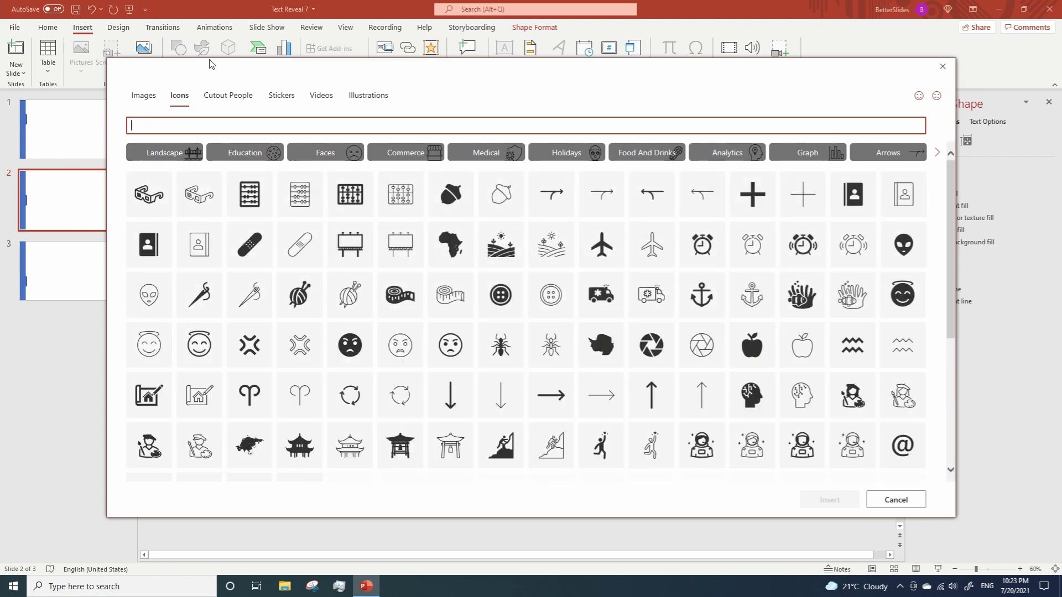
{"action": "scroll", "coordinate": [437, 336], "scroll_direction": "down", "scroll_amount": 1}
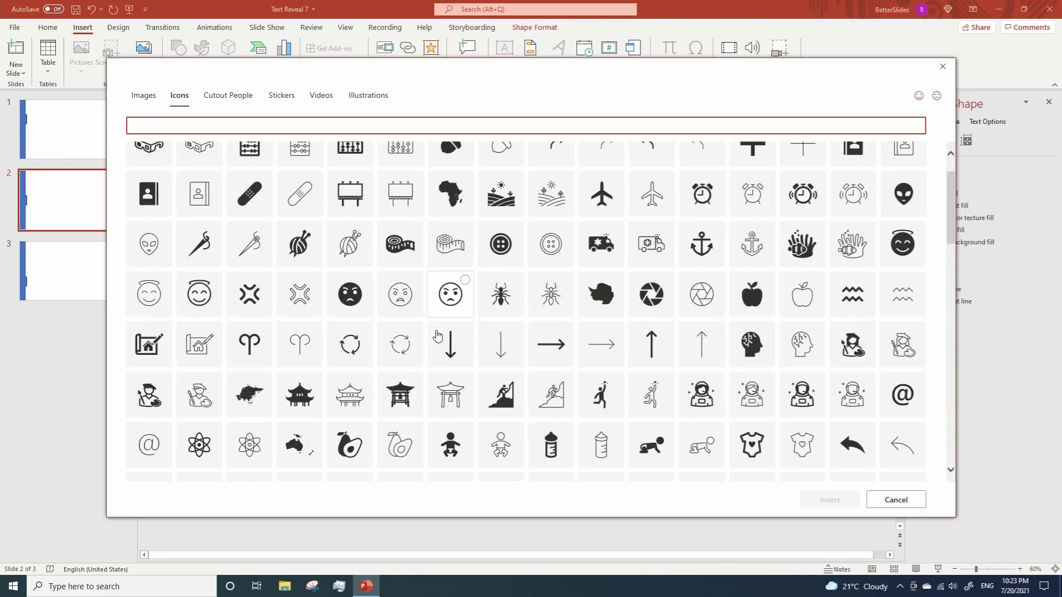
{"action": "left_click", "coordinate": [200, 443]}
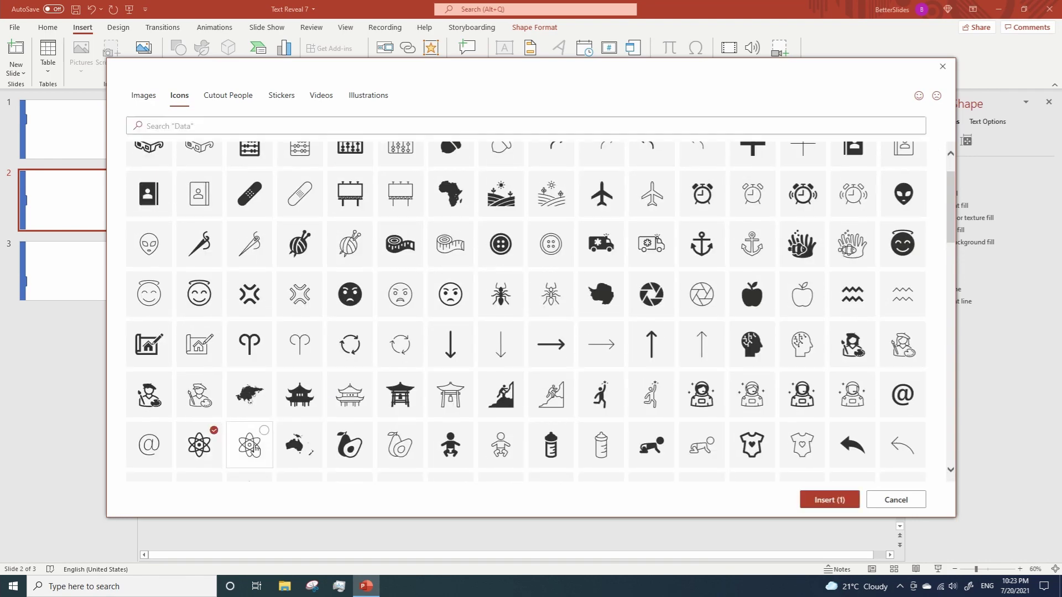
{"action": "left_click", "coordinate": [830, 500]}
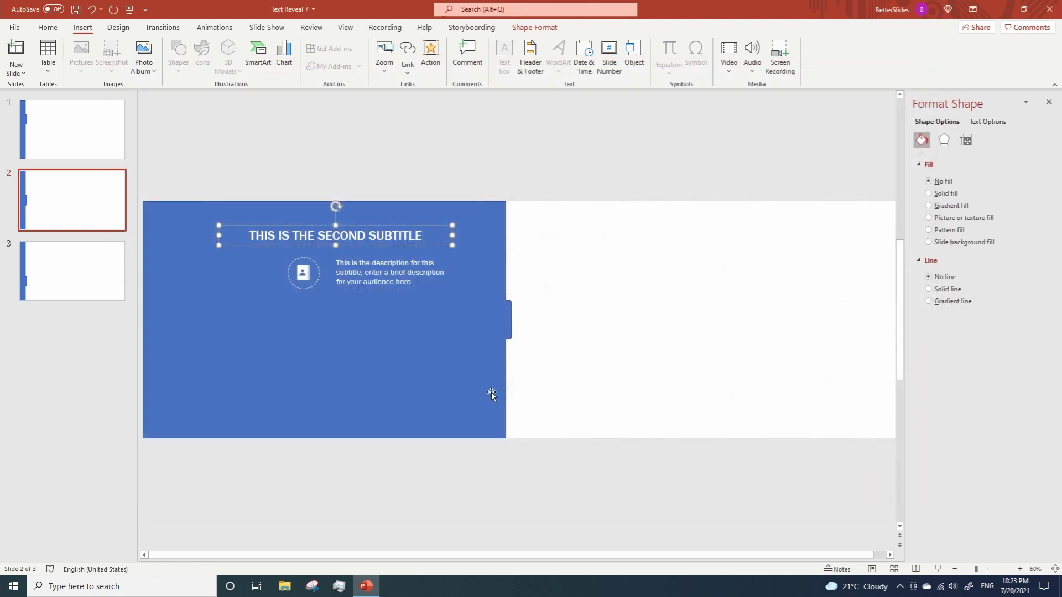
{"action": "left_click_drag", "start_coordinate": [695, 318], "coordinate": [320, 316]}
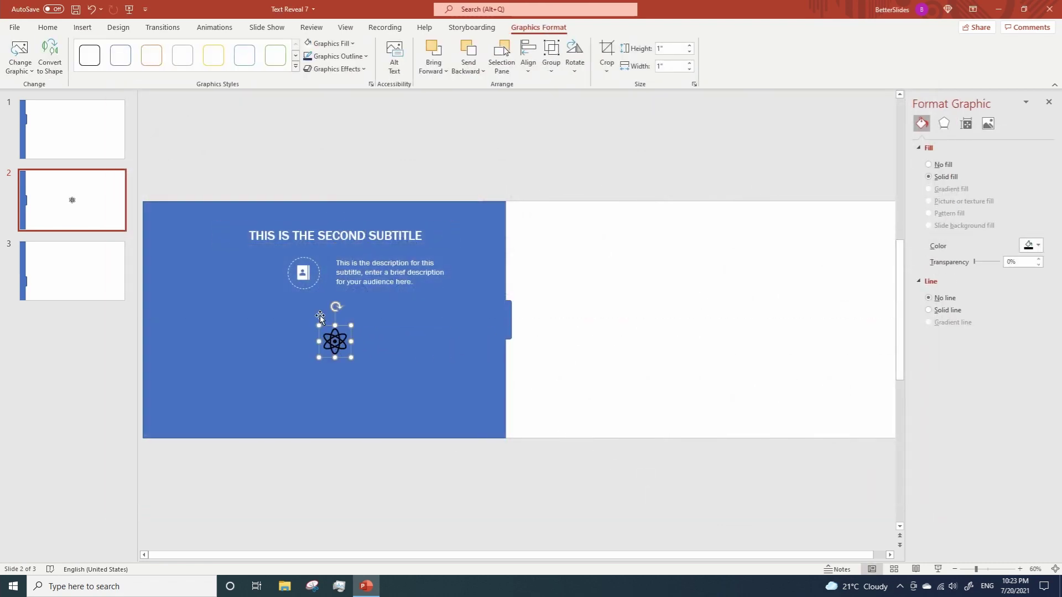
Delete the contact-card icon and shrink the atom icon to 0.61 inches inside the circle.
{"action": "left_click", "coordinate": [302, 273]}
{"action": "key", "text": "Delete"}
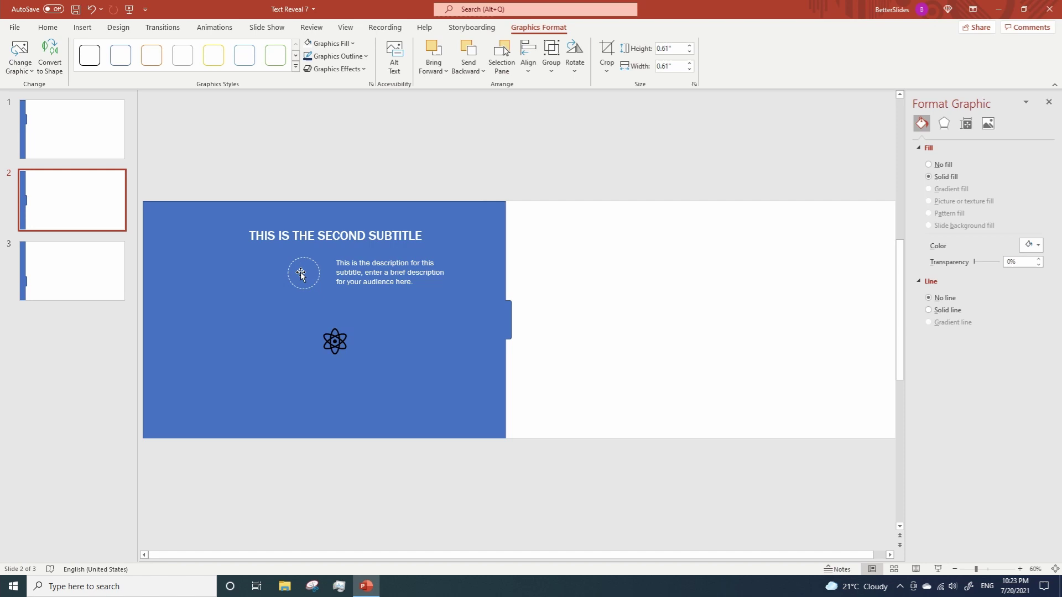
{"action": "left_click", "coordinate": [335, 344]}
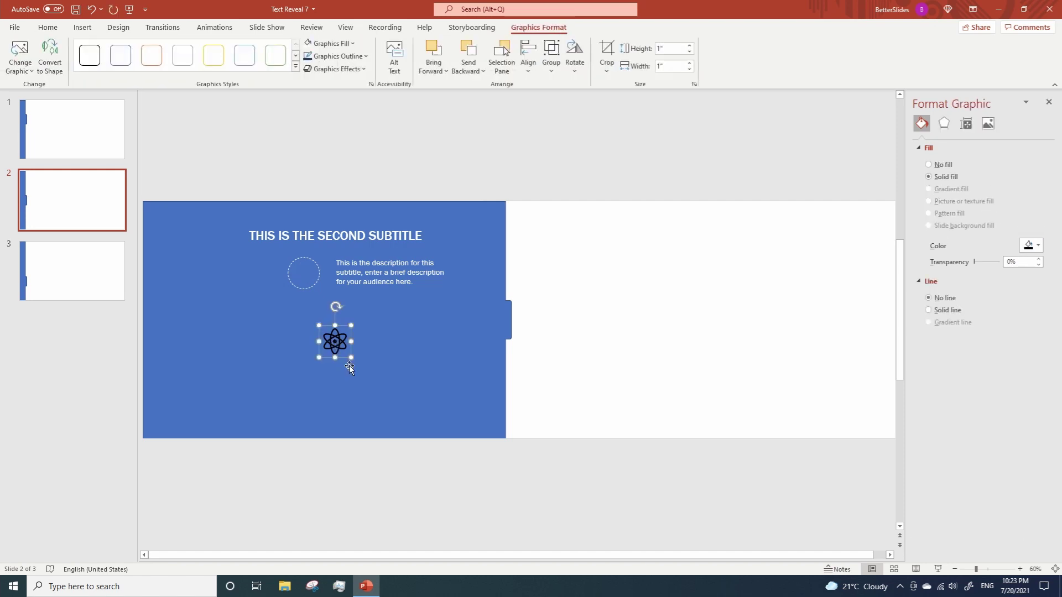
{"action": "left_click_drag", "start_coordinate": [351, 359], "coordinate": [303, 273]}
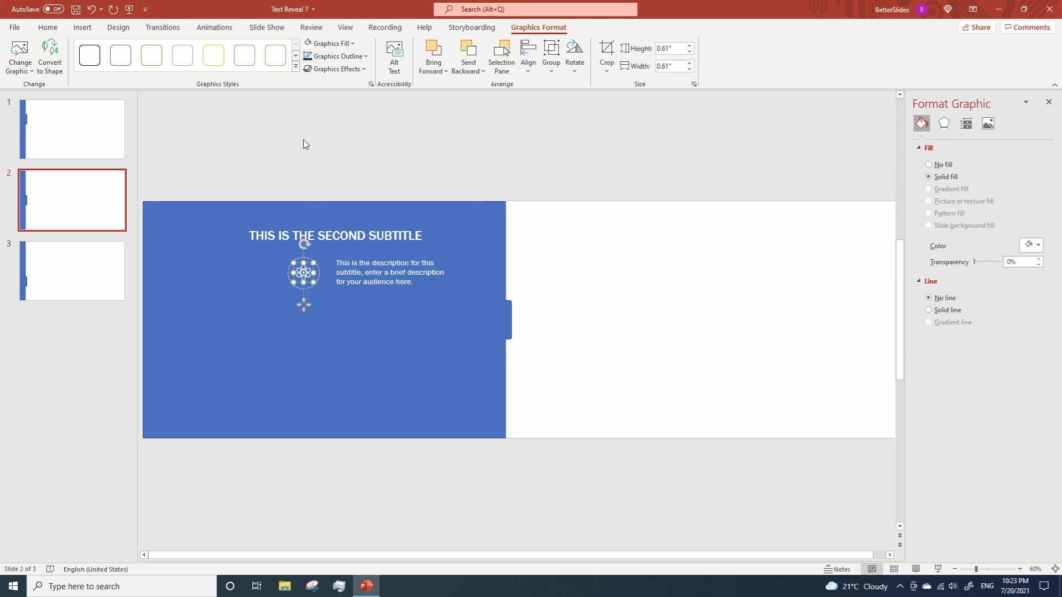
Copy the title, atom icon and description from slide 2 onto slide 3.
{"action": "left_click", "coordinate": [254, 158]}
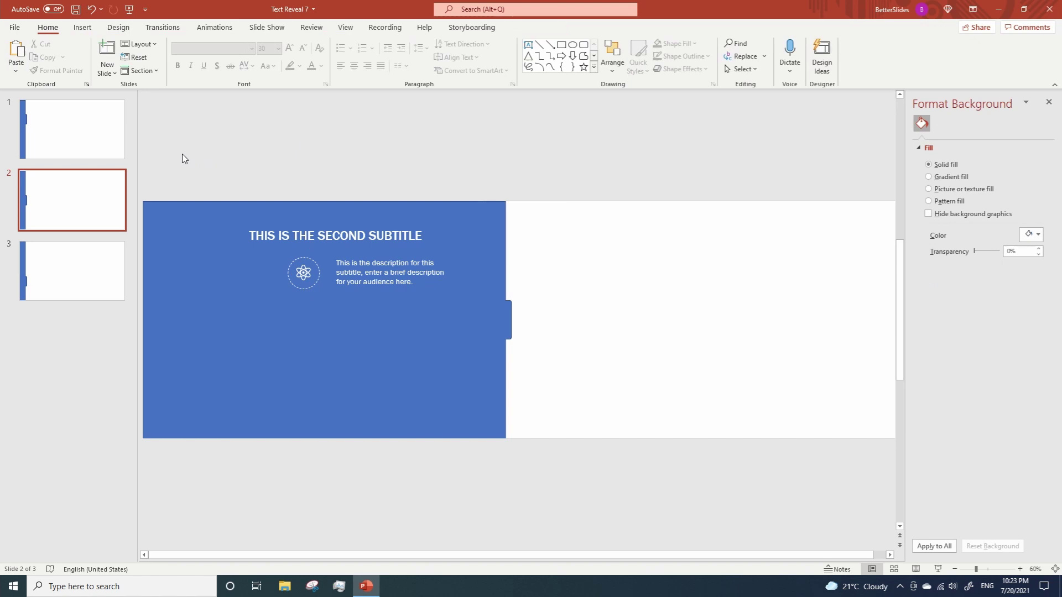
{"action": "left_click_drag", "start_coordinate": [183, 156], "coordinate": [486, 348]}
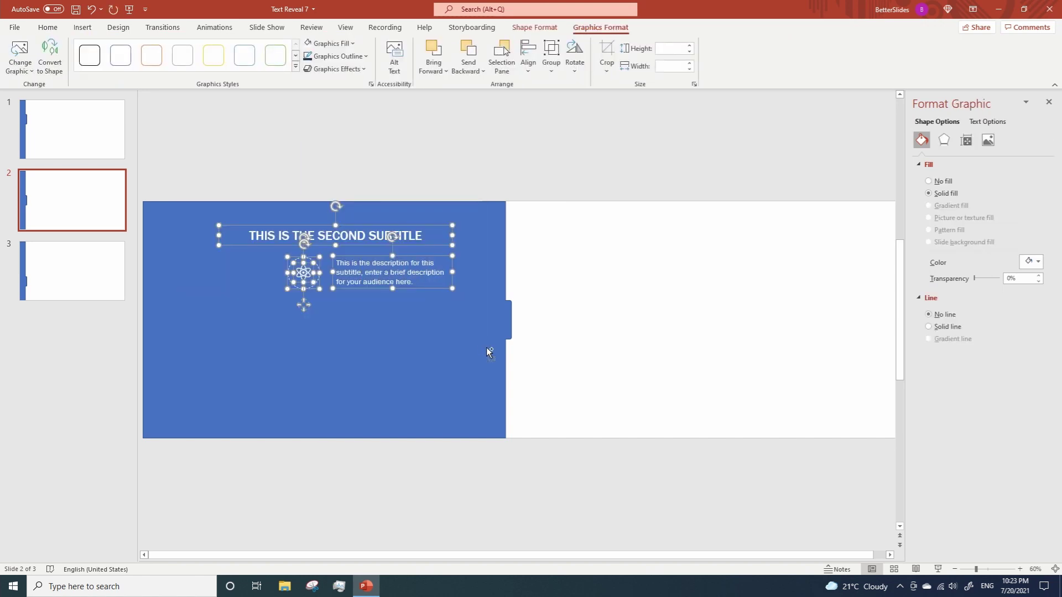
{"action": "key", "text": "ctrl+c"}
{"action": "left_click", "coordinate": [82, 293]}
{"action": "key", "text": "ctrl+v"}
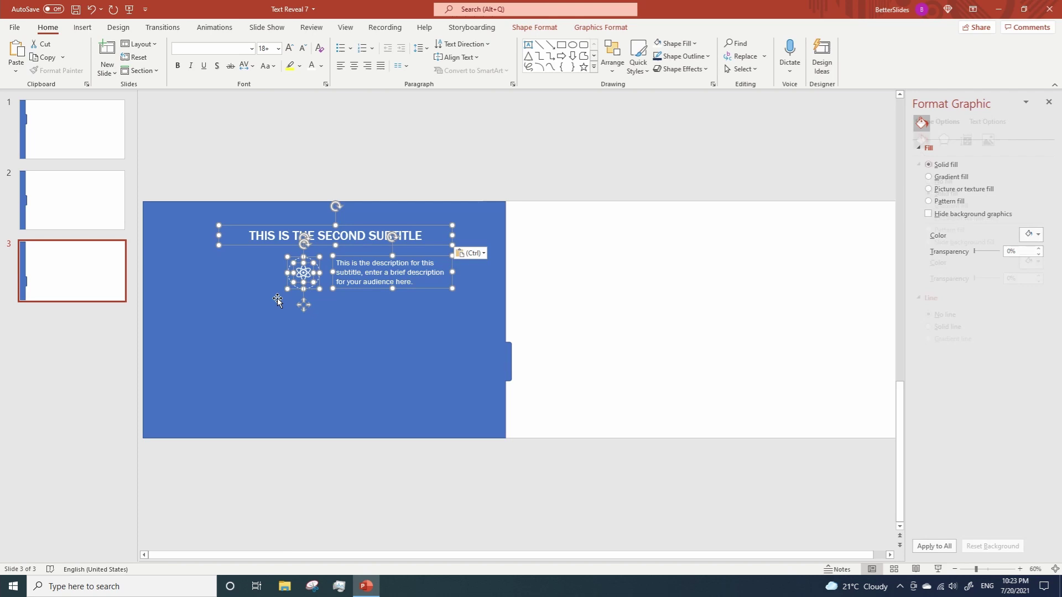
Replace SECOND with FIRST in the pasted title on slide 3.
{"action": "left_click", "coordinate": [353, 237]}
{"action": "double_click", "coordinate": [353, 236]}
{"action": "type", "text": "F"}
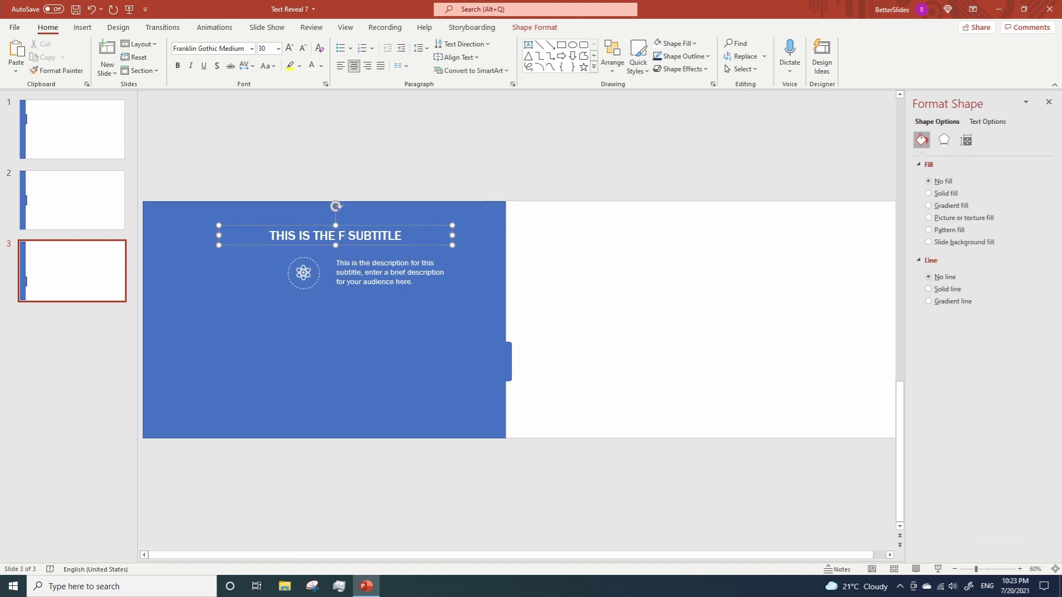
{"action": "type", "text": "IRST"}
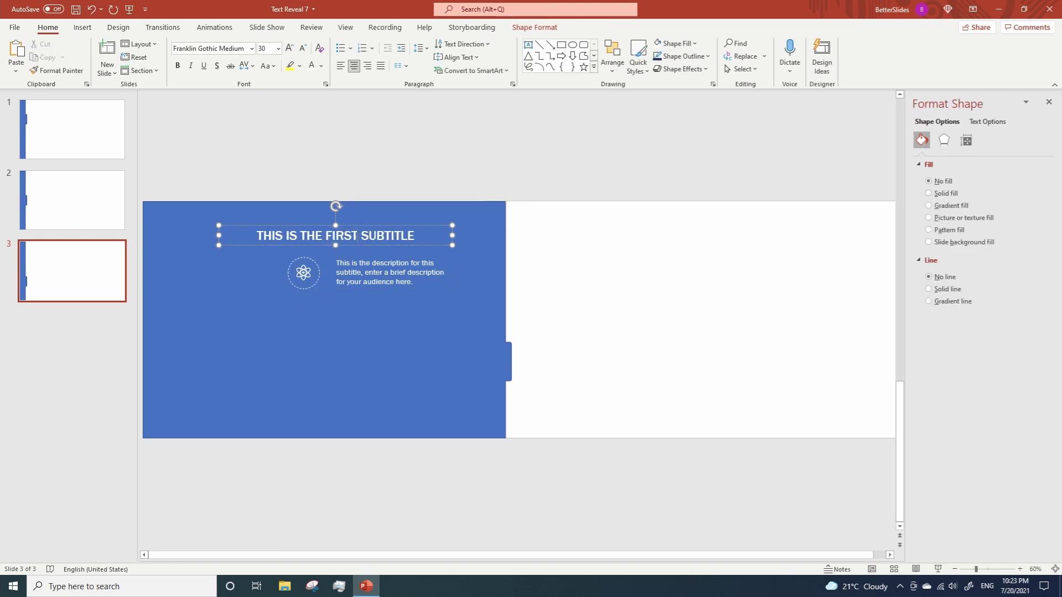
Insert the bar-chart icon from the icon library onto the blue panel.
{"action": "left_click", "coordinate": [82, 29]}
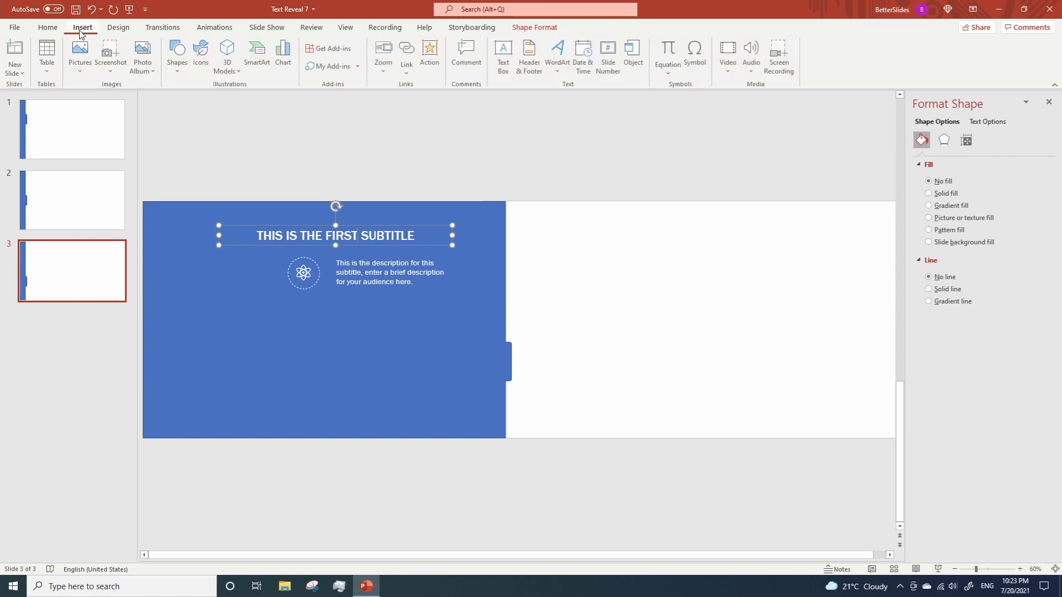
{"action": "left_click", "coordinate": [210, 53]}
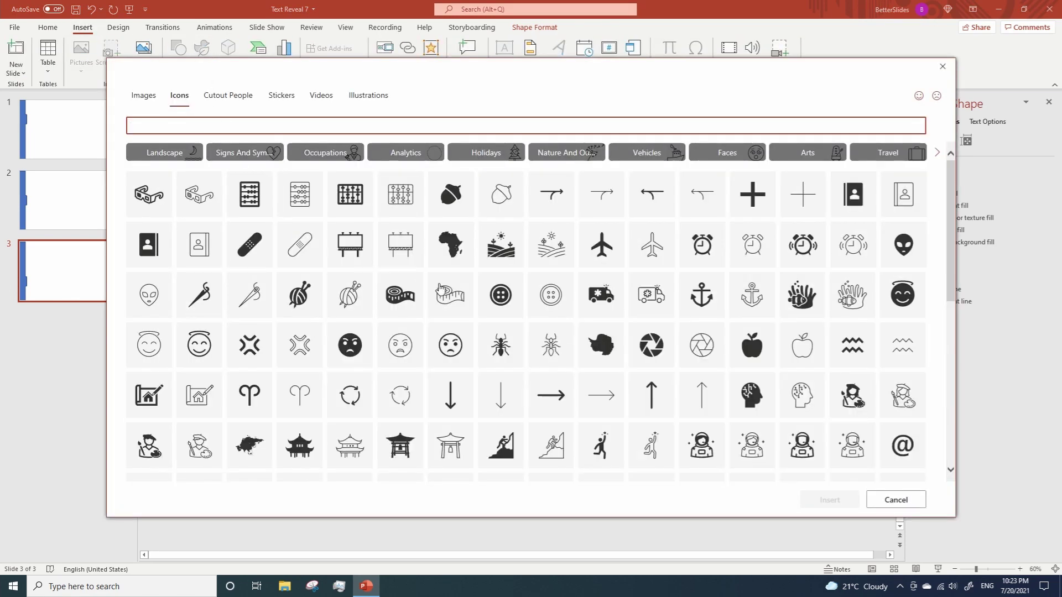
{"action": "scroll", "coordinate": [527, 327], "scroll_direction": "down", "scroll_amount": 2}
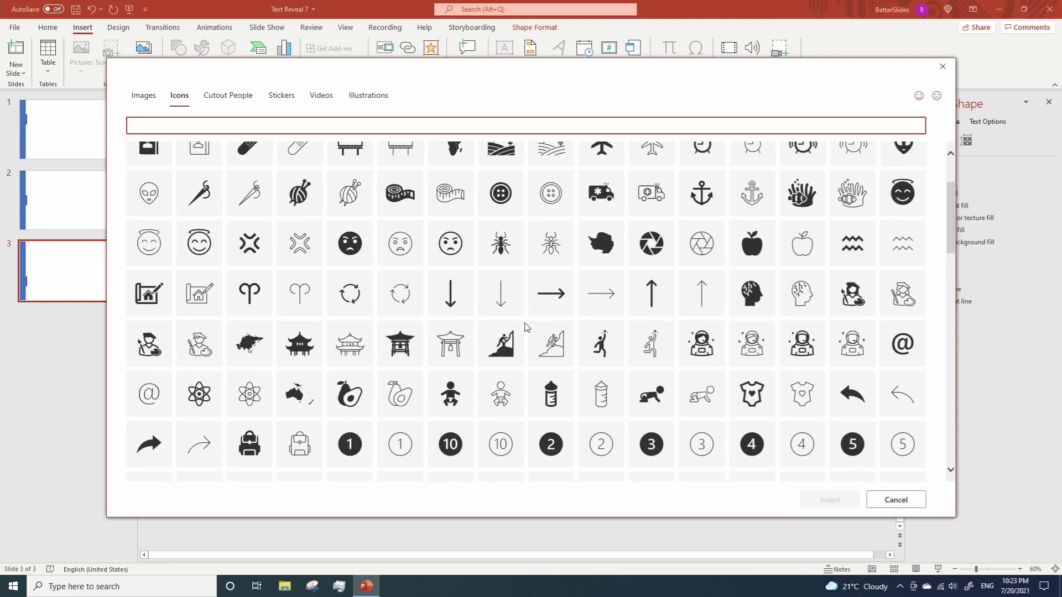
{"action": "scroll", "coordinate": [527, 326], "scroll_direction": "down", "scroll_amount": 2}
{"action": "scroll", "coordinate": [527, 327], "scroll_direction": "down", "scroll_amount": 2}
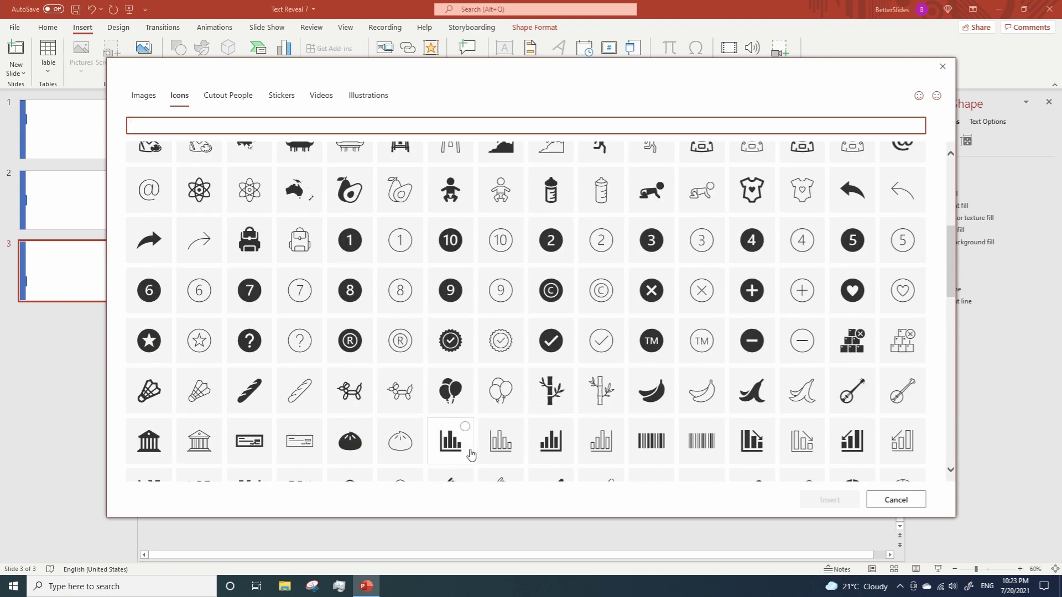
{"action": "left_click", "coordinate": [465, 426]}
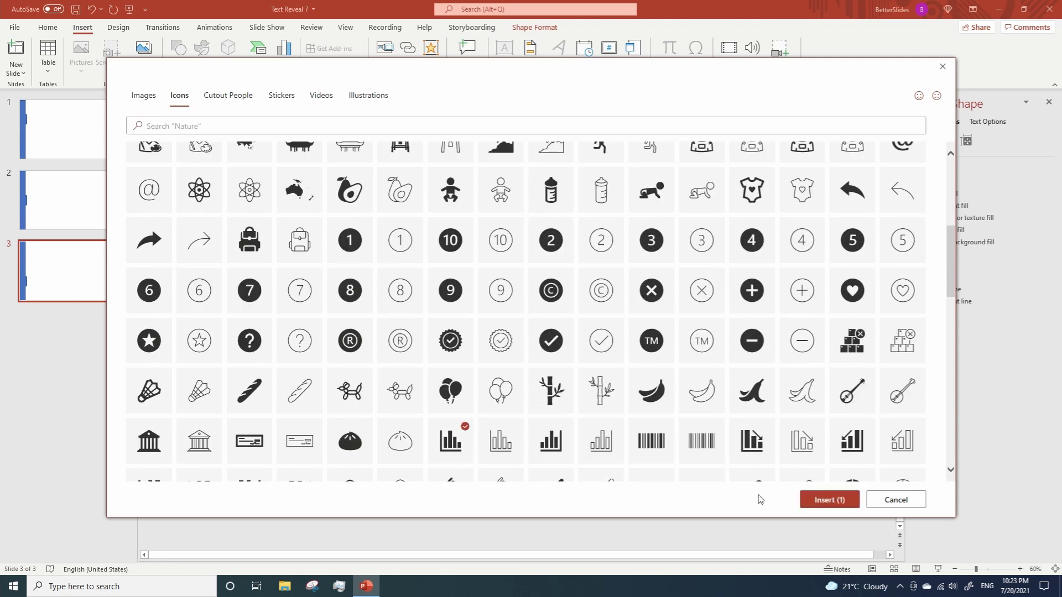
{"action": "left_click", "coordinate": [834, 500]}
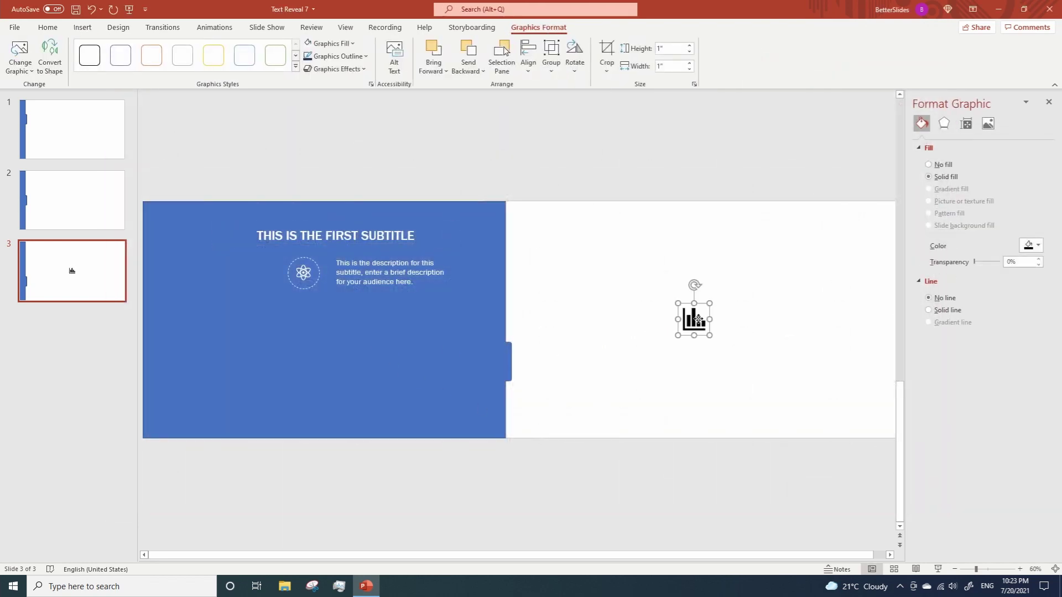
{"action": "left_click_drag", "start_coordinate": [691, 324], "coordinate": [372, 345]}
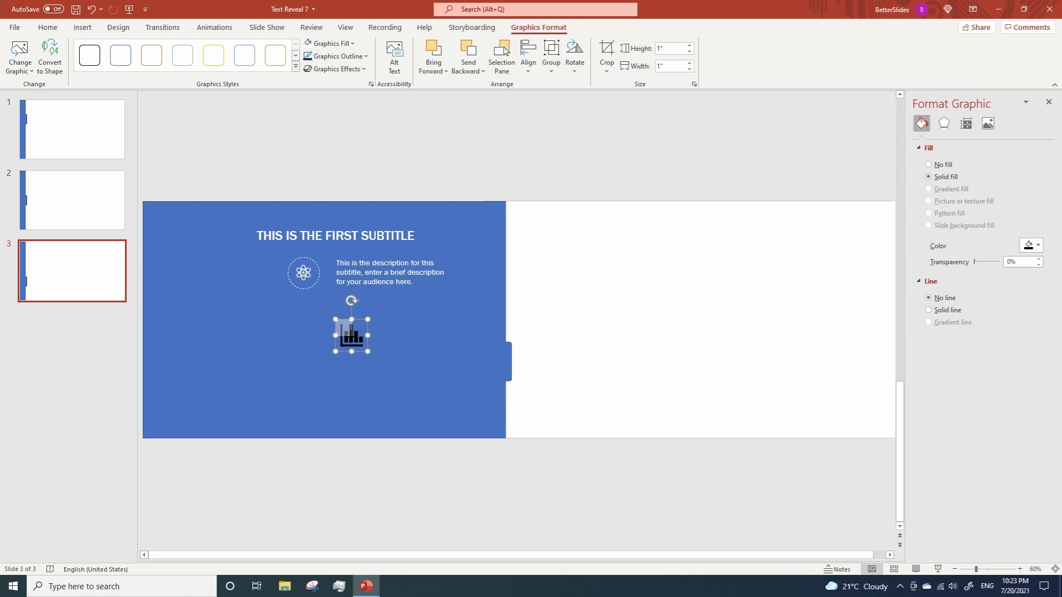
Shrink the chart icon to 0.61 inches, delete the atom, and place the white chart in the circle.
{"action": "left_click_drag", "start_coordinate": [352, 338], "coordinate": [355, 339]}
{"action": "left_click", "coordinate": [304, 273]}
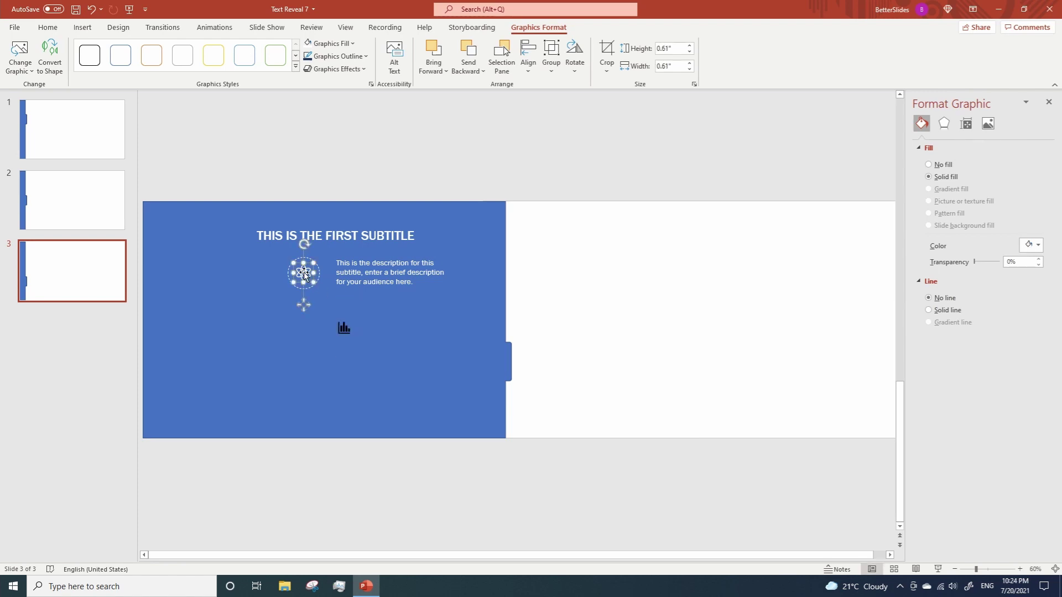
{"action": "key", "text": "Delete"}
{"action": "left_click_drag", "start_coordinate": [344, 329], "coordinate": [304, 276]}
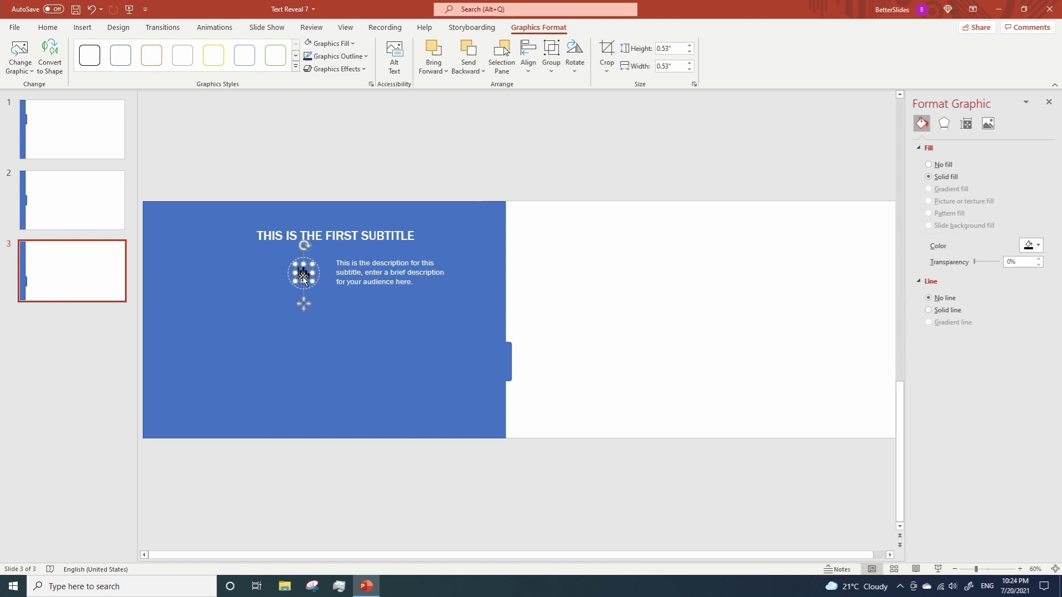
{"action": "left_click", "coordinate": [308, 44]}
{"action": "left_click", "coordinate": [313, 143]}
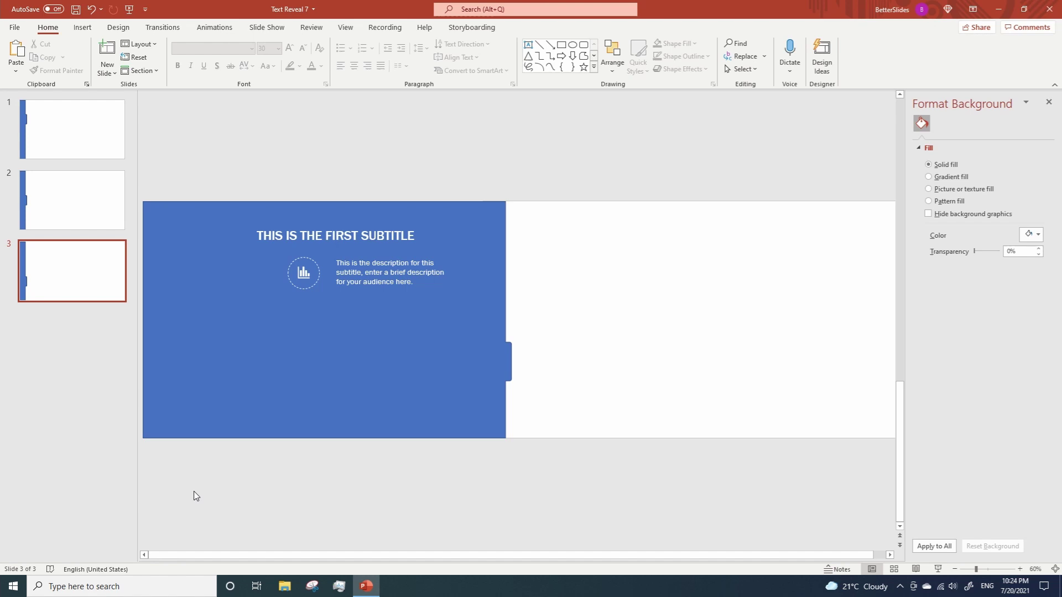
Group the chart icon with its description, centre it under the title, and group them.
{"action": "left_click_drag", "start_coordinate": [194, 497], "coordinate": [482, 248]}
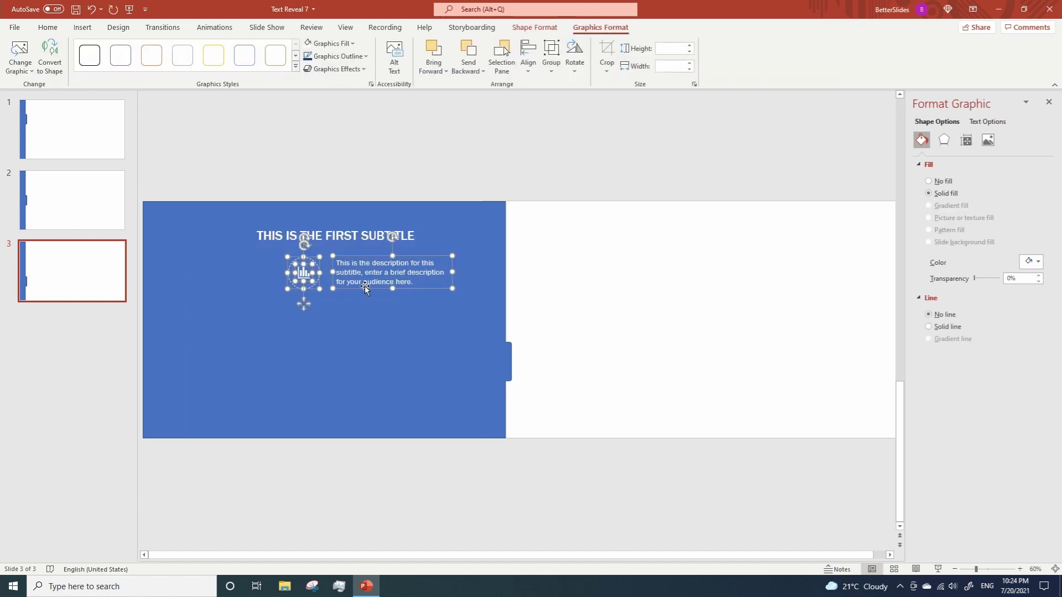
{"action": "right_click", "coordinate": [365, 288]}
{"action": "mouse_move", "coordinate": [412, 362]}
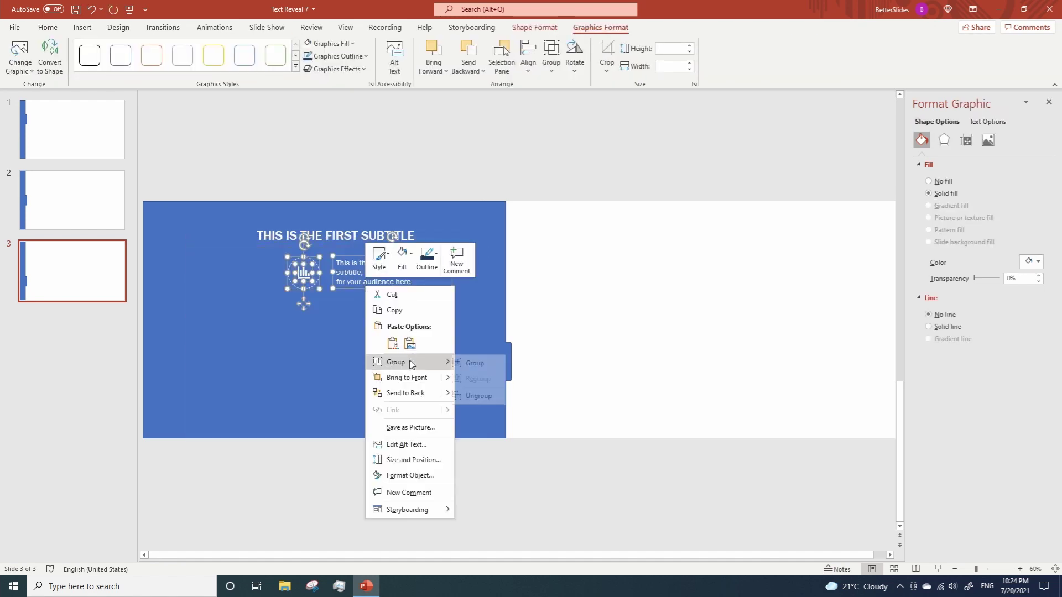
{"action": "left_click", "coordinate": [474, 365]}
{"action": "left_click", "coordinate": [315, 234], "text": "shift"}
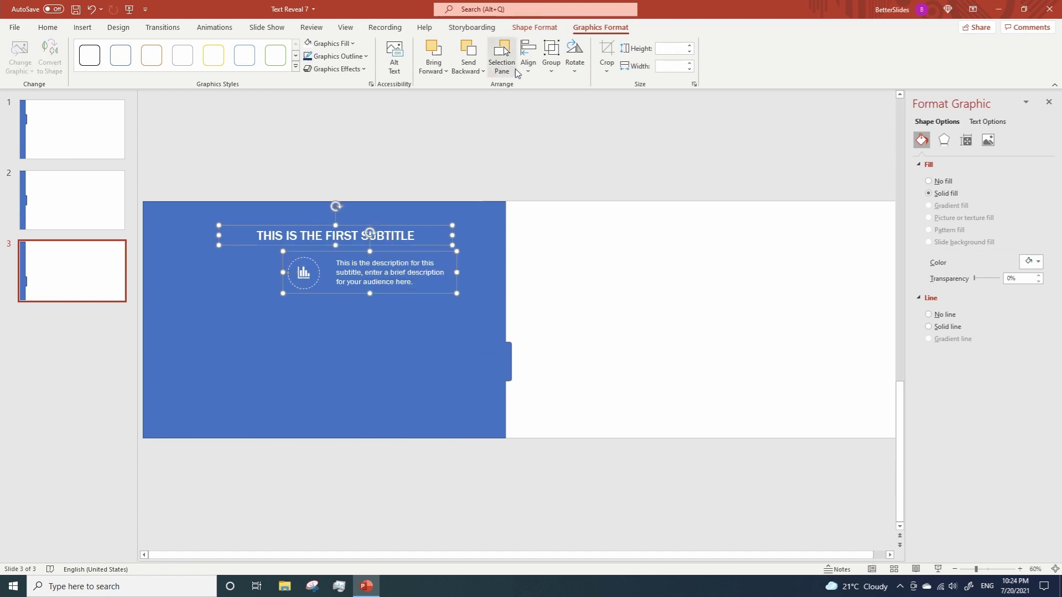
{"action": "left_click", "coordinate": [528, 55]}
{"action": "left_click", "coordinate": [546, 104]}
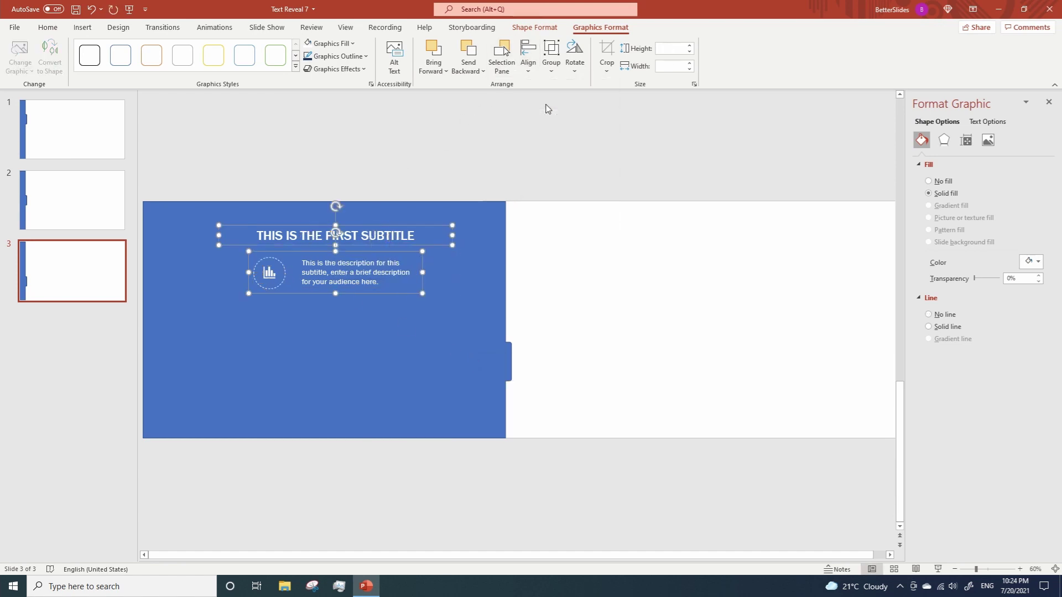
{"action": "right_click", "coordinate": [315, 245]}
{"action": "mouse_move", "coordinate": [368, 321]}
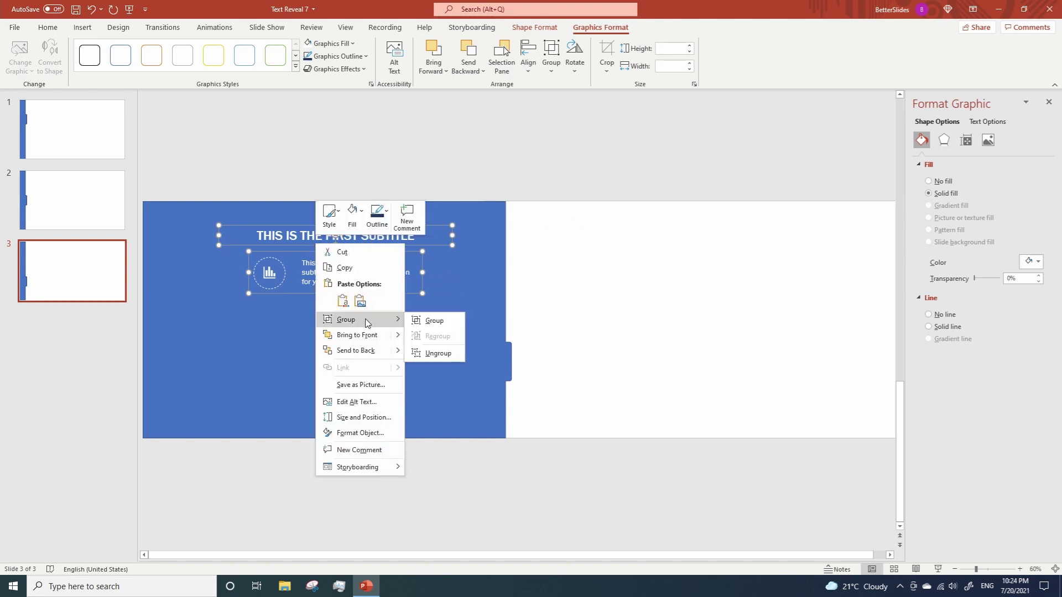
{"action": "left_click", "coordinate": [418, 321]}
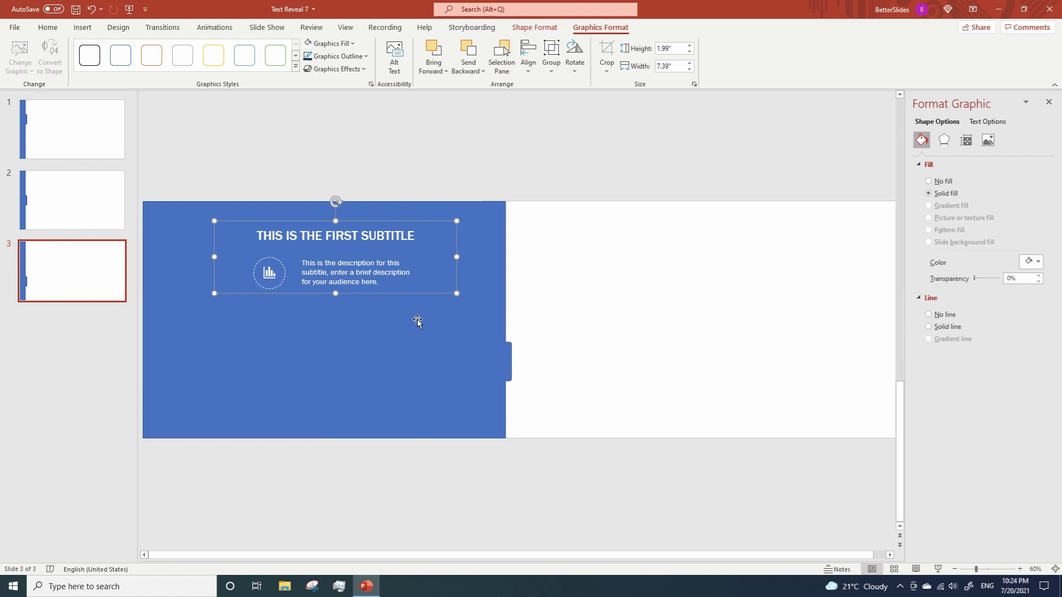
Centre the text group horizontally and vertically on the blue panel.
{"action": "left_click", "coordinate": [417, 321], "text": "shift"}
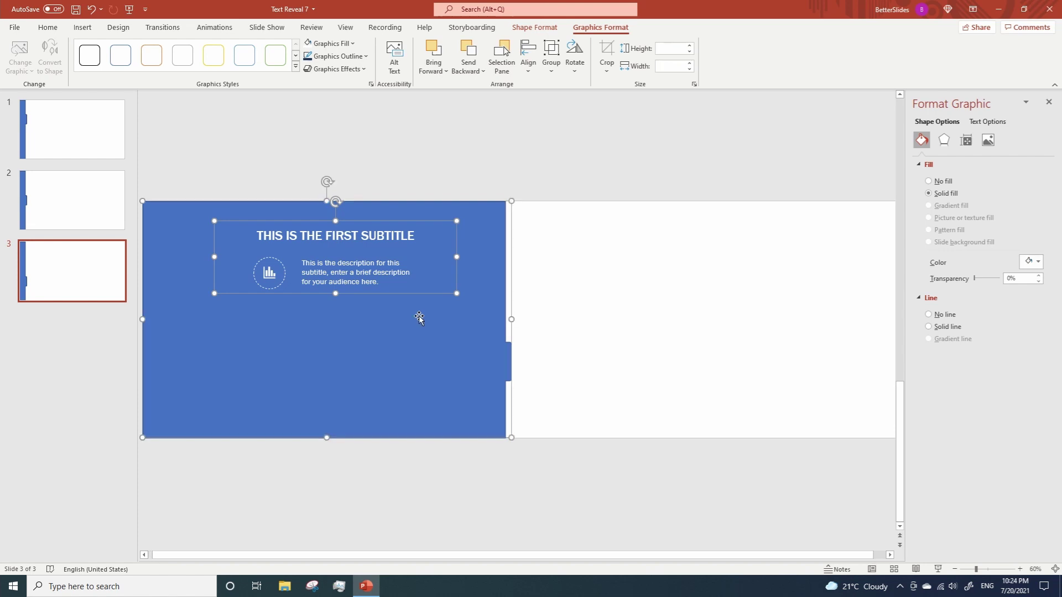
{"action": "left_click", "coordinate": [528, 55]}
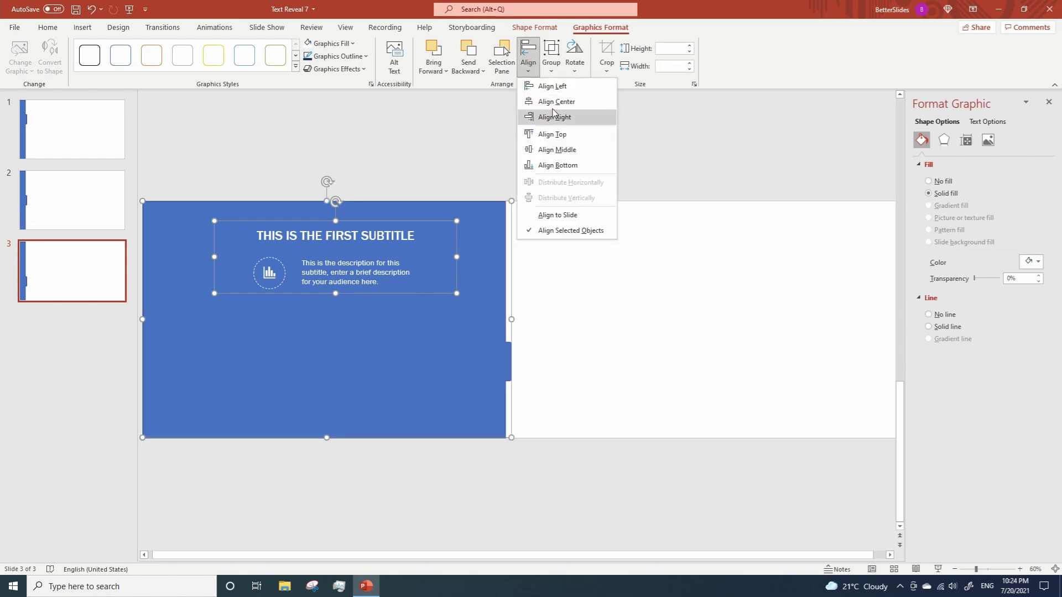
{"action": "left_click", "coordinate": [556, 101]}
{"action": "left_click", "coordinate": [529, 55]}
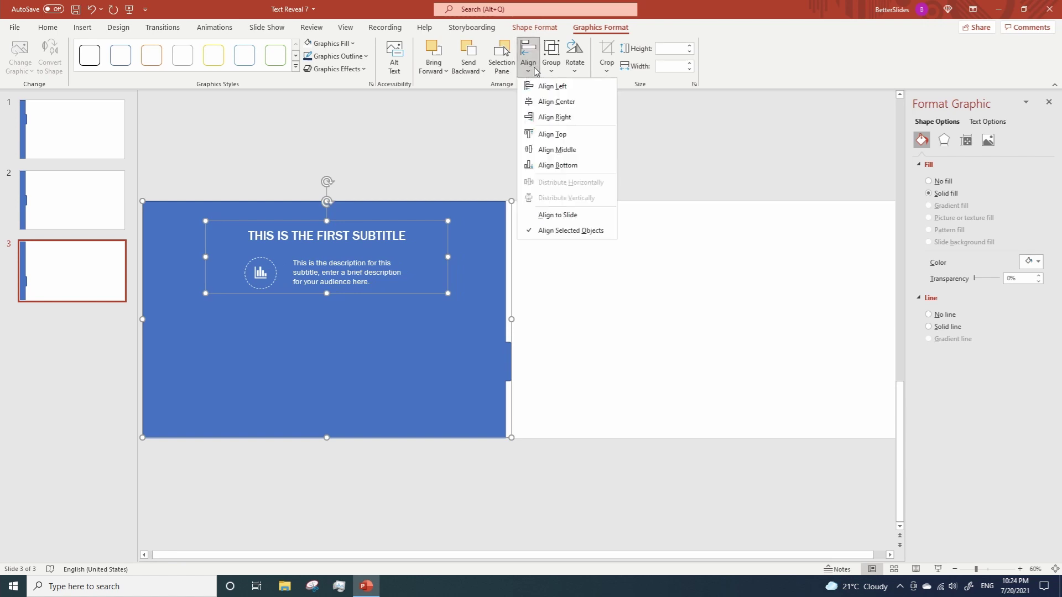
{"action": "left_click", "coordinate": [563, 150]}
{"action": "left_click", "coordinate": [429, 151]}
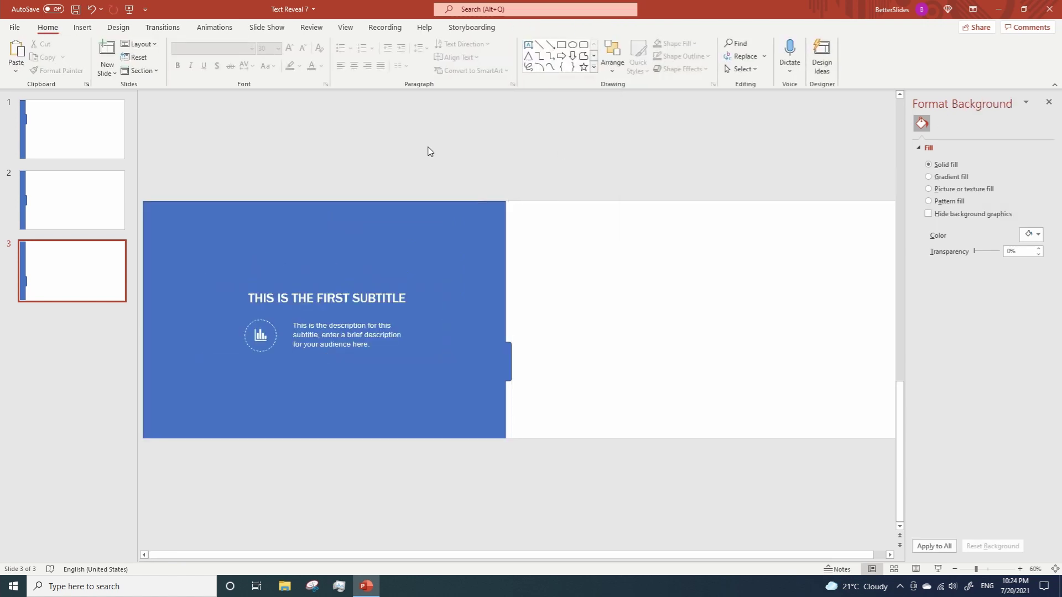
On slide 2, group the atom icon and description, centre under the title, and group them.
{"action": "left_click", "coordinate": [95, 200]}
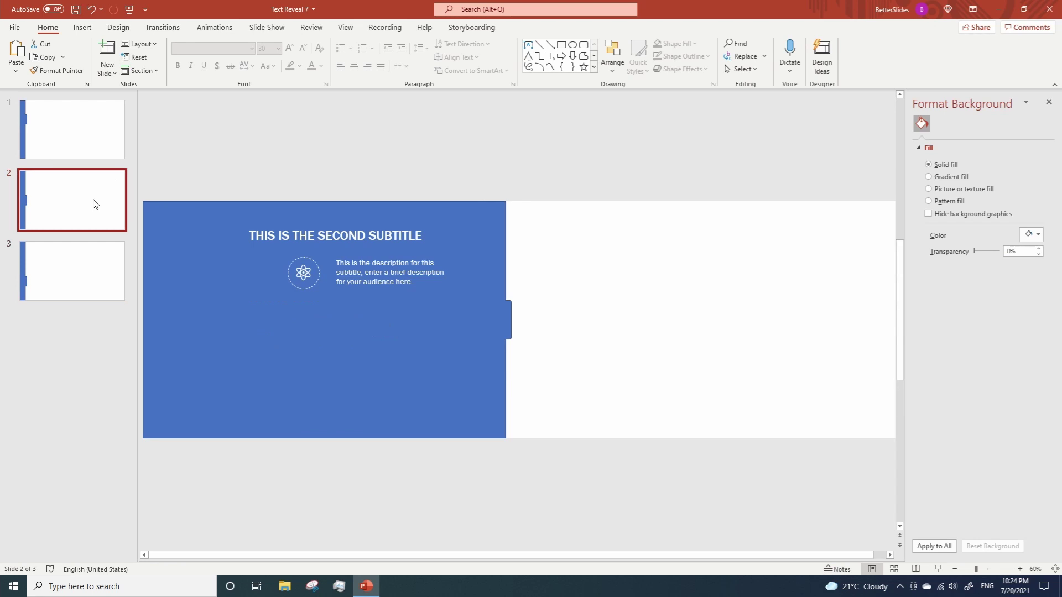
{"action": "left_click_drag", "start_coordinate": [163, 505], "coordinate": [478, 245]}
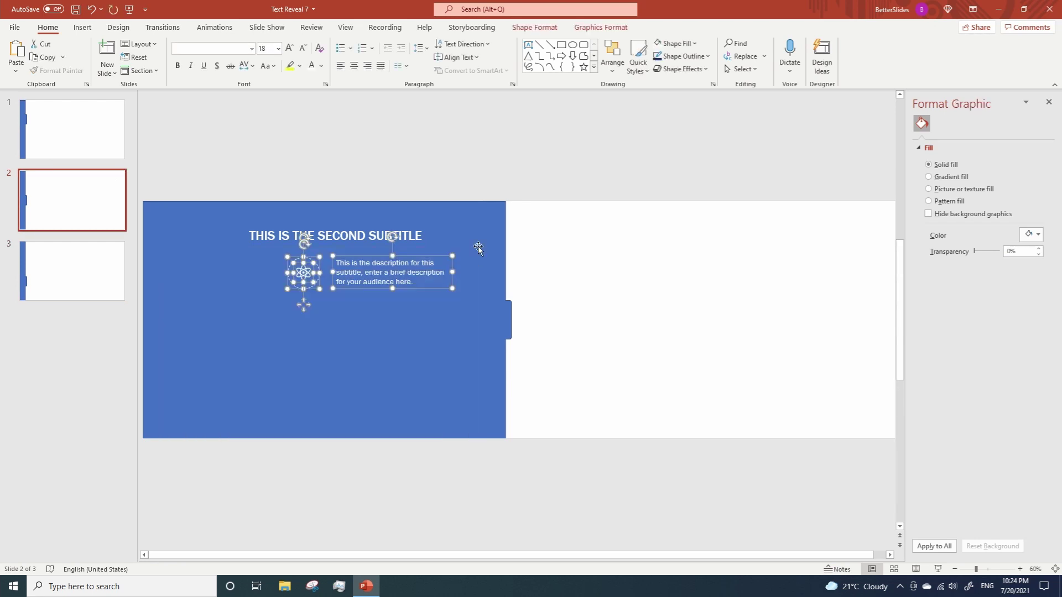
{"action": "right_click", "coordinate": [356, 286]}
{"action": "mouse_move", "coordinate": [401, 363]}
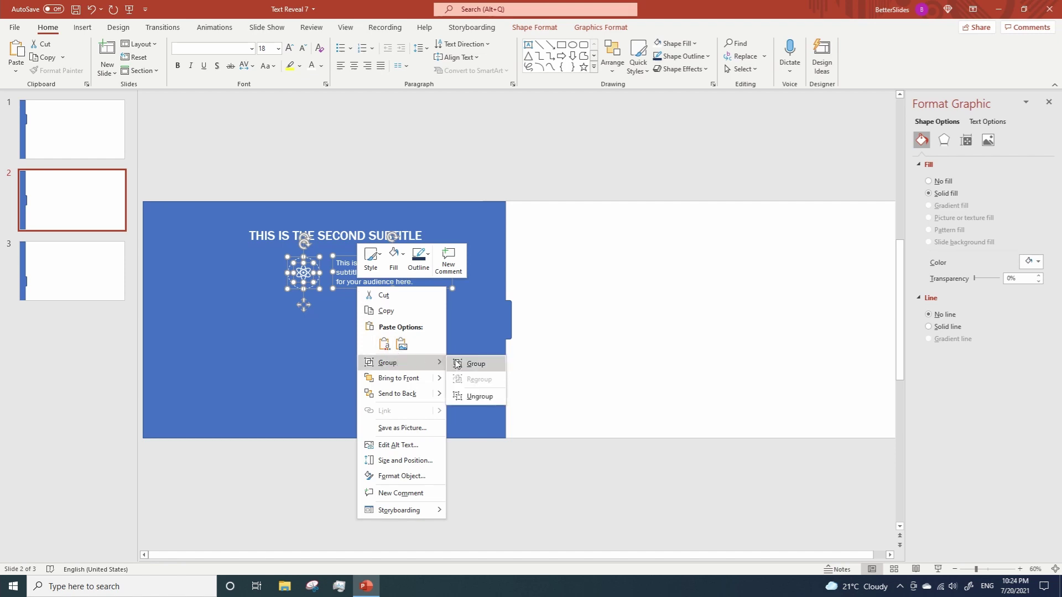
{"action": "left_click", "coordinate": [462, 362]}
{"action": "left_click", "coordinate": [334, 232], "text": "shift"}
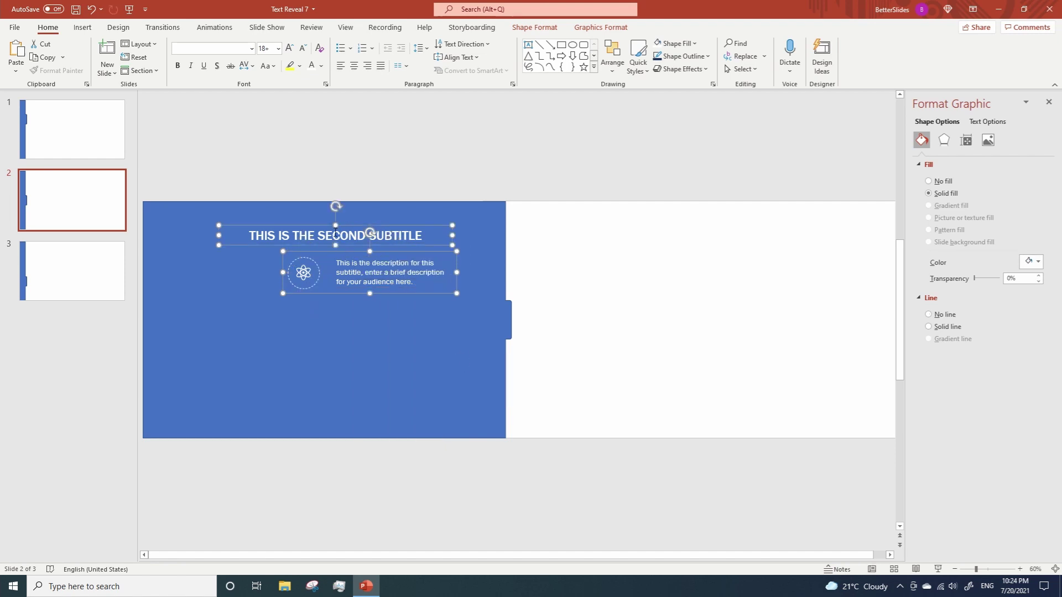
{"action": "left_click", "coordinate": [613, 55]}
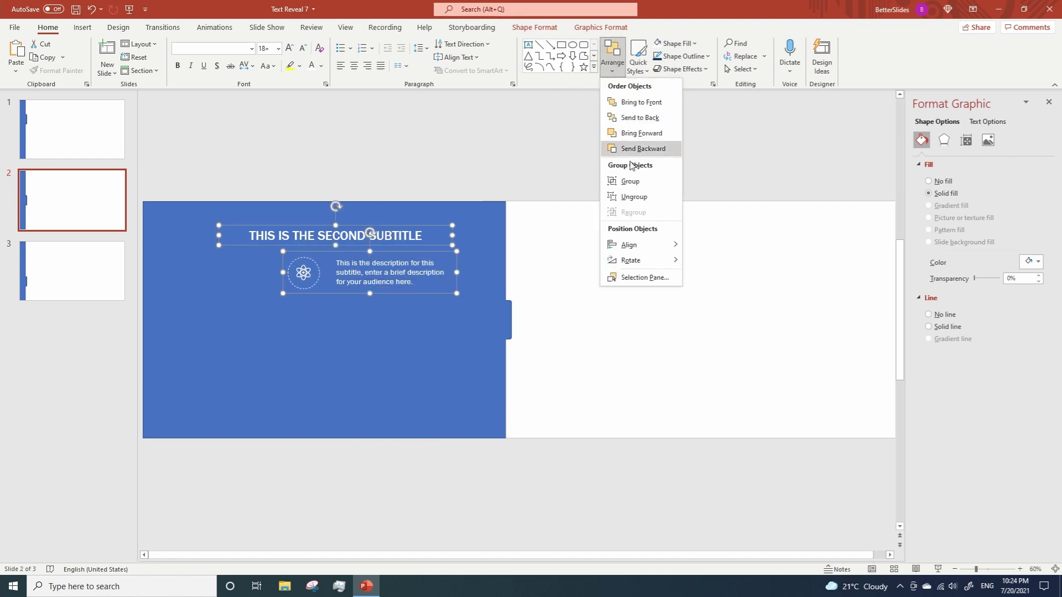
{"action": "mouse_move", "coordinate": [643, 246]}
{"action": "left_click", "coordinate": [708, 259]}
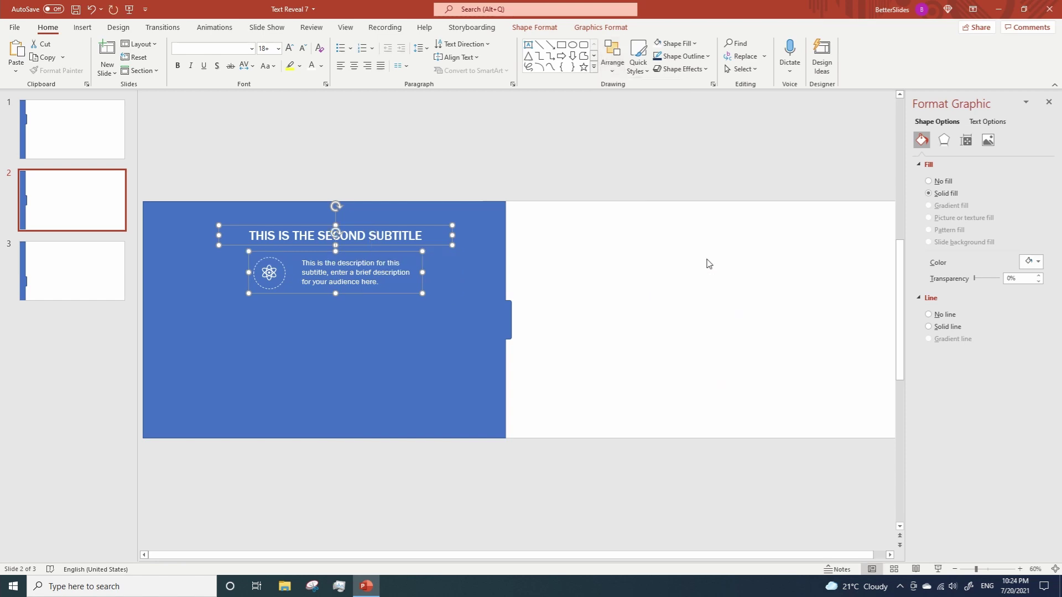
{"action": "right_click", "coordinate": [343, 296]}
{"action": "mouse_move", "coordinate": [389, 368]}
{"action": "left_click", "coordinate": [454, 369]}
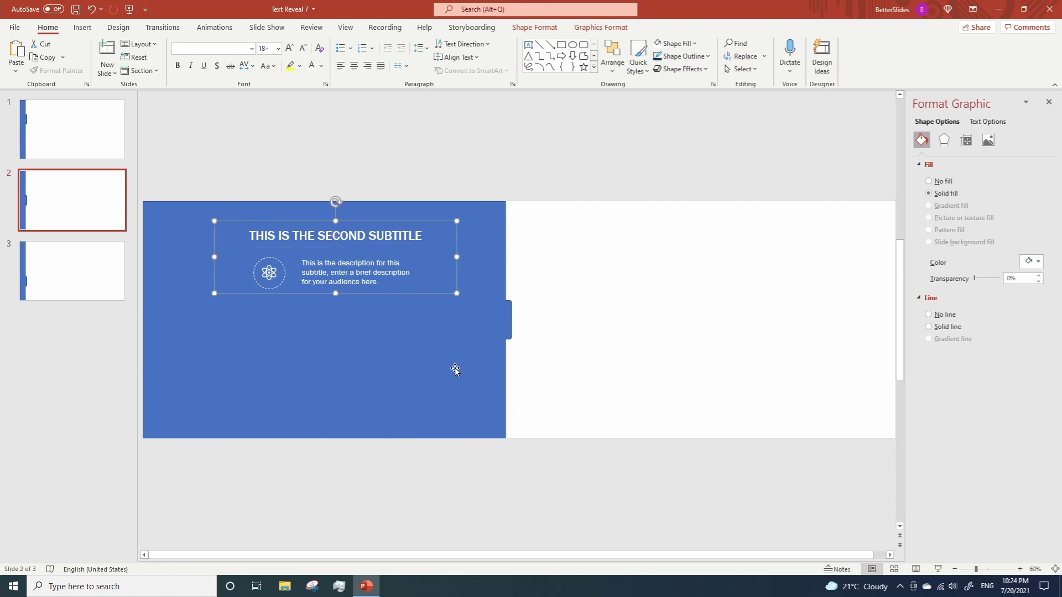
Centre the second-subtitle group horizontally and vertically on the blue panel.
{"action": "left_click", "coordinate": [455, 368]}
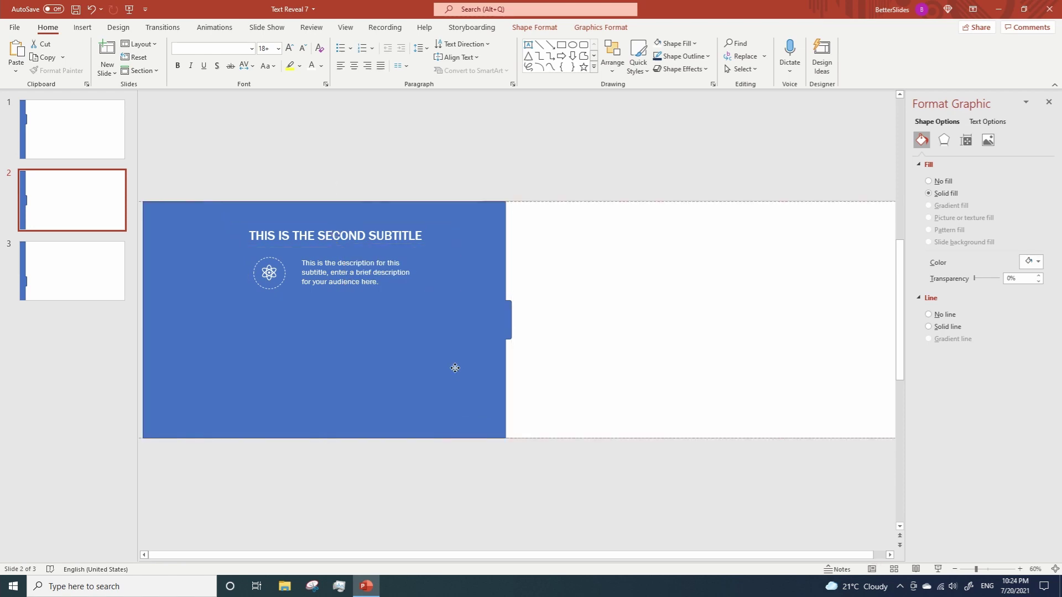
{"action": "left_click", "coordinate": [369, 326]}
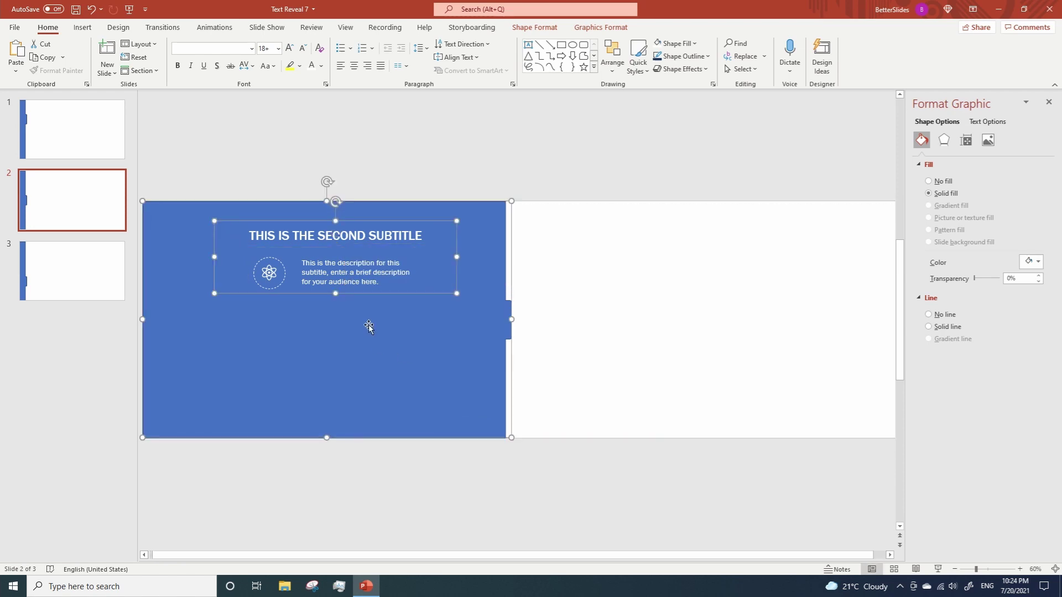
{"action": "left_click", "coordinate": [613, 64]}
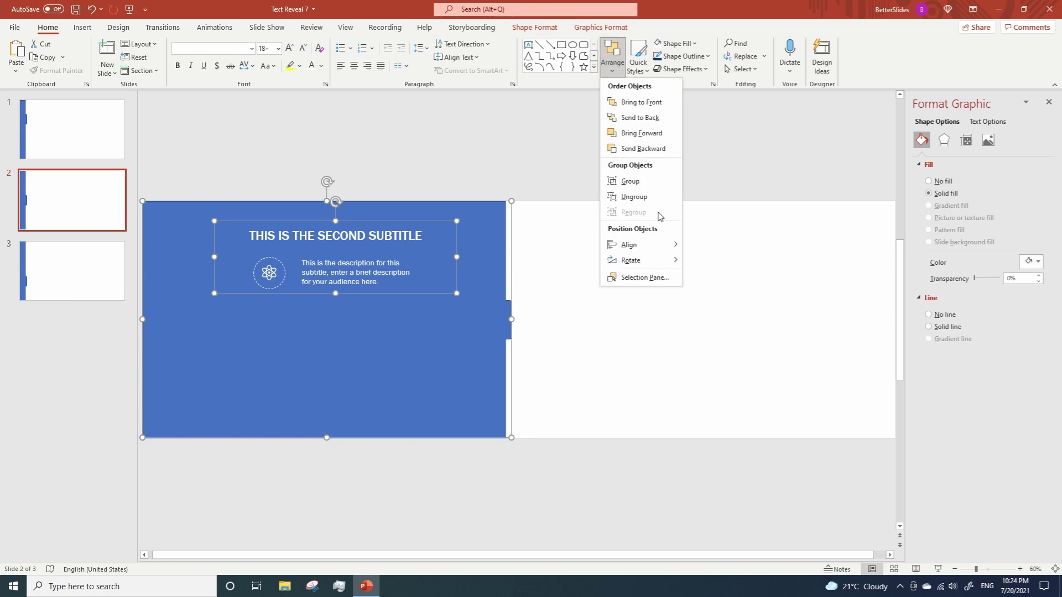
{"action": "mouse_move", "coordinate": [656, 248]}
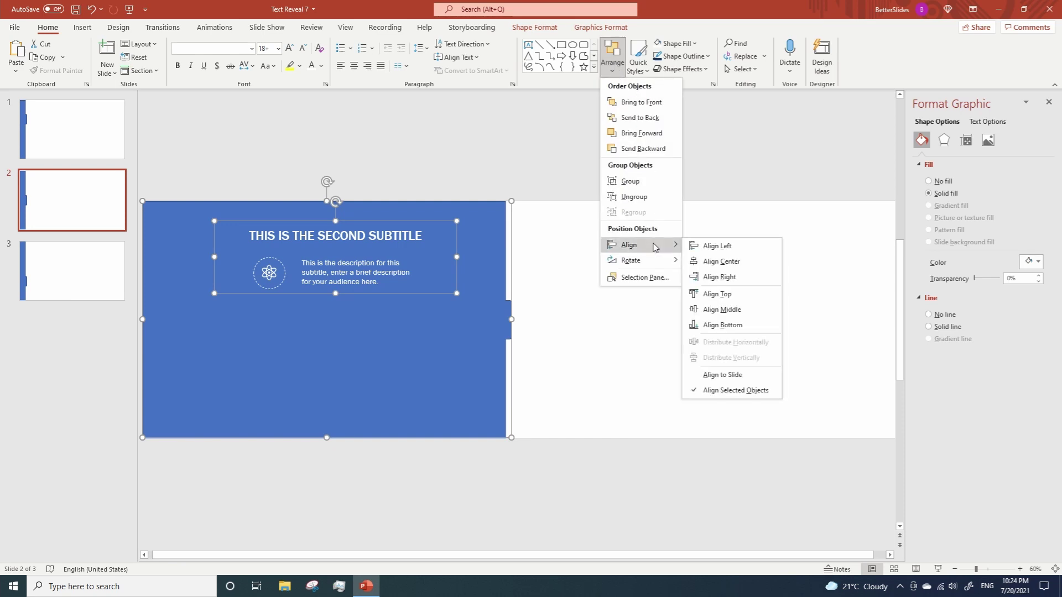
{"action": "left_click", "coordinate": [720, 277]}
{"action": "left_click", "coordinate": [612, 62]}
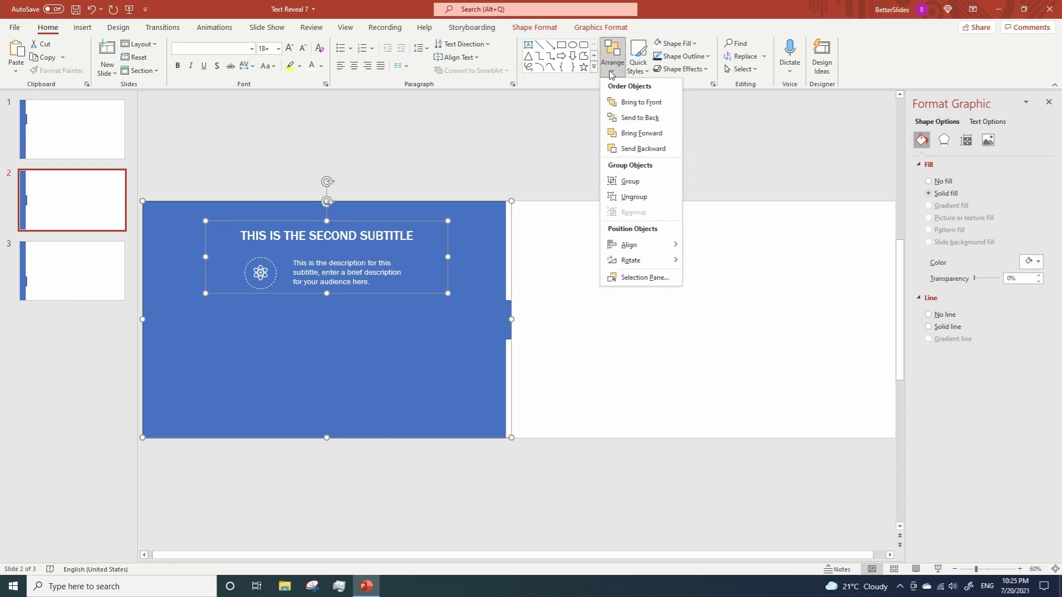
{"action": "mouse_move", "coordinate": [662, 247]}
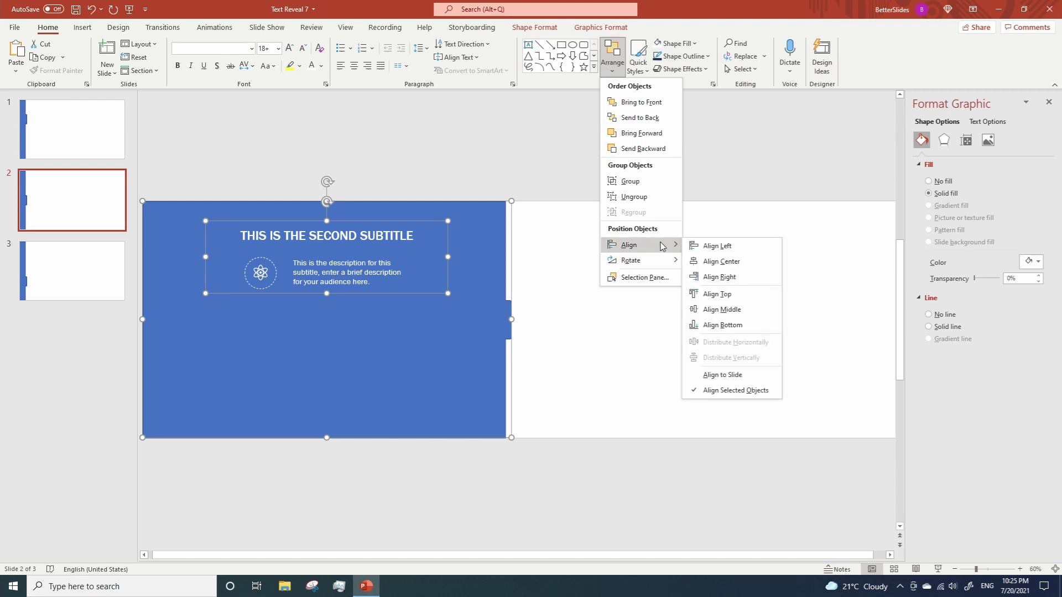
{"action": "left_click", "coordinate": [726, 311]}
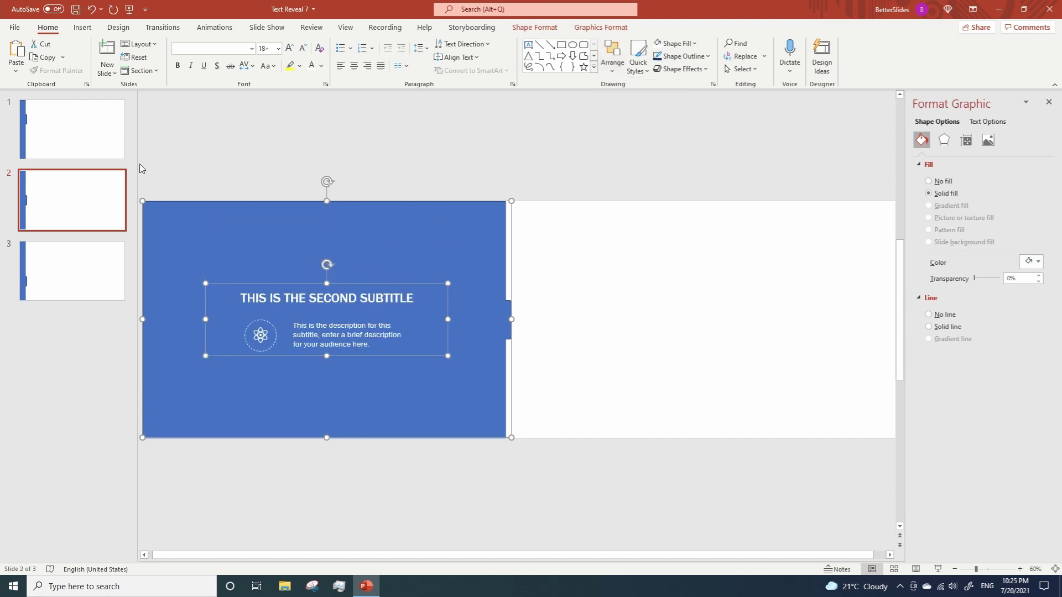
On slide 1, group the icon and description, centre under the title, and group them.
{"action": "left_click", "coordinate": [35, 143]}
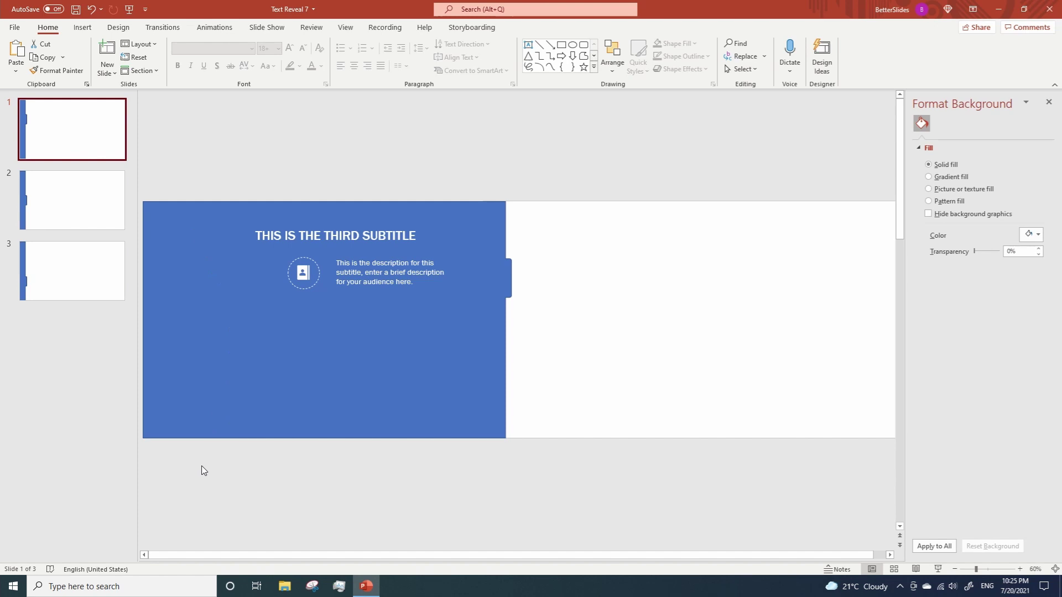
{"action": "left_click_drag", "start_coordinate": [157, 489], "coordinate": [466, 244]}
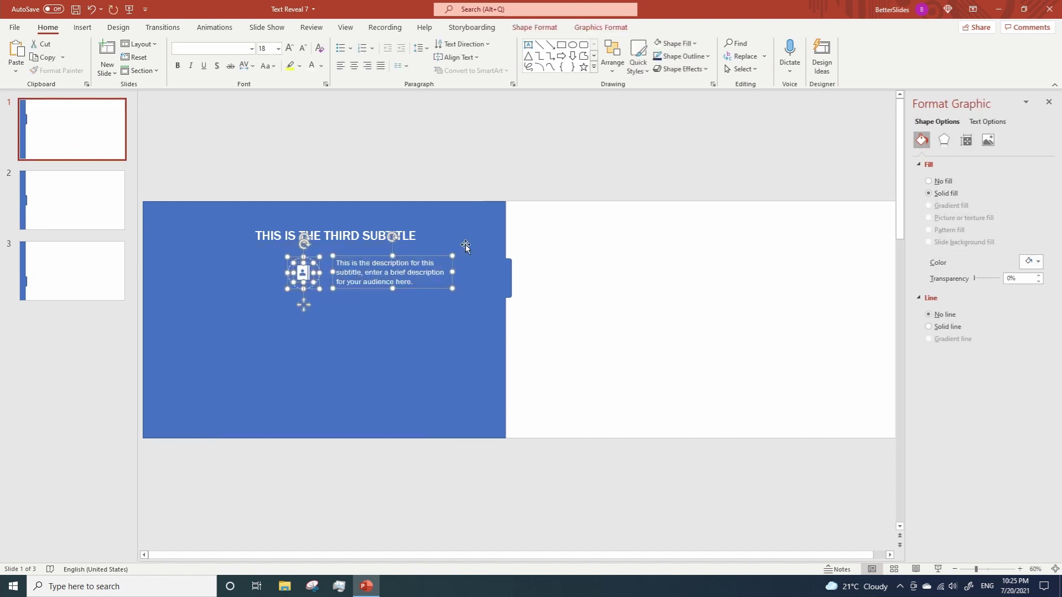
{"action": "right_click", "coordinate": [364, 287]}
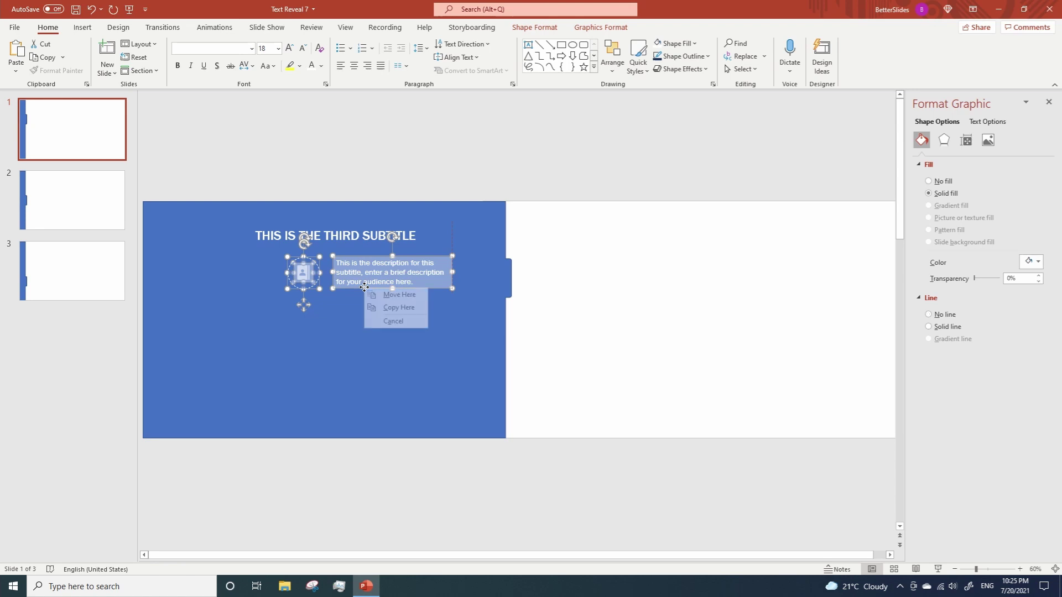
{"action": "right_click", "coordinate": [346, 288]}
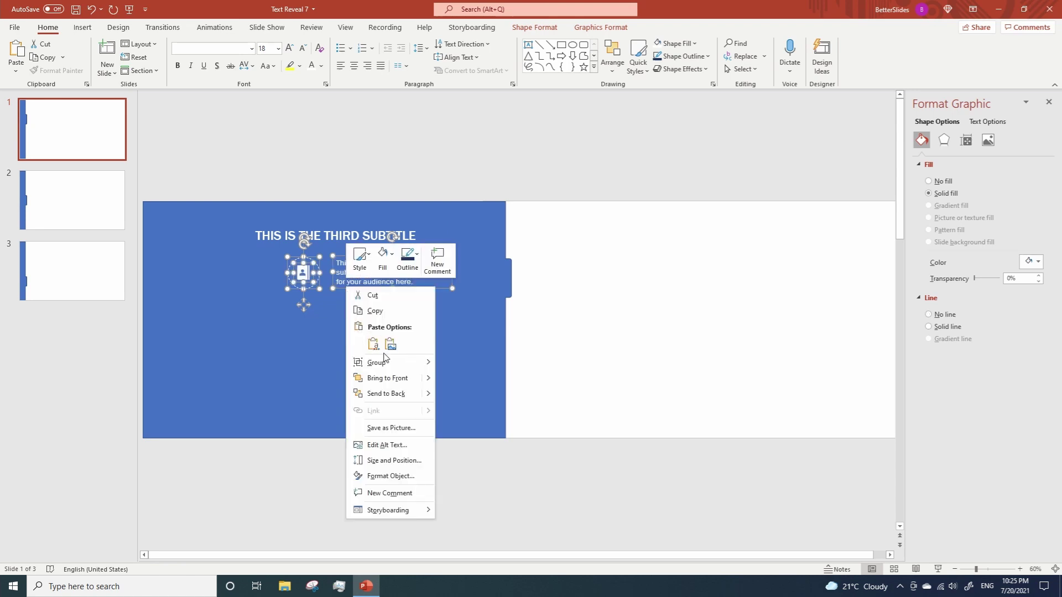
{"action": "mouse_move", "coordinate": [403, 363]}
{"action": "left_click", "coordinate": [447, 363]}
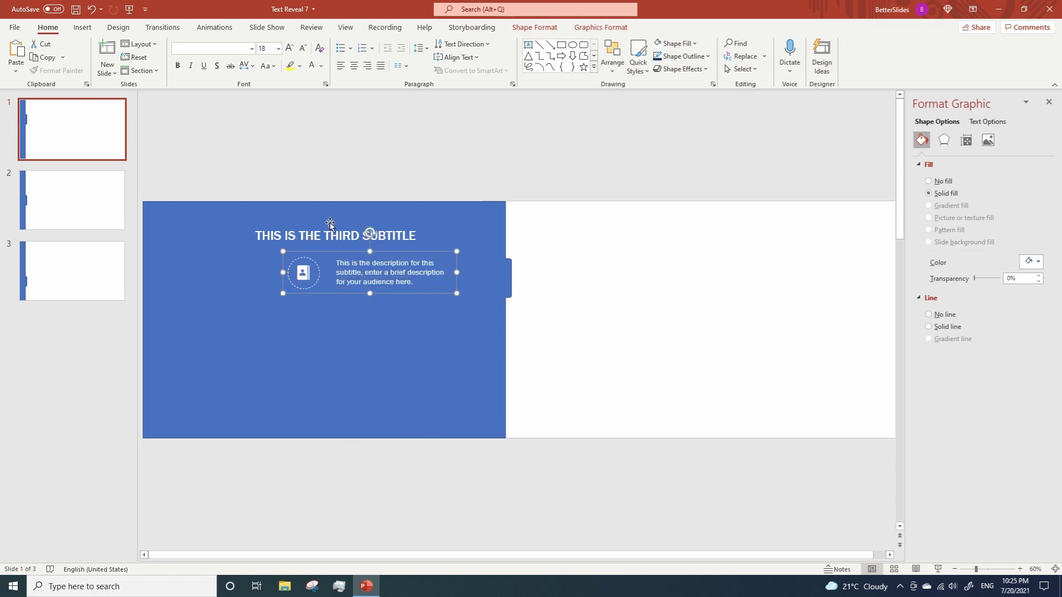
{"action": "left_click", "coordinate": [333, 244], "text": "shift"}
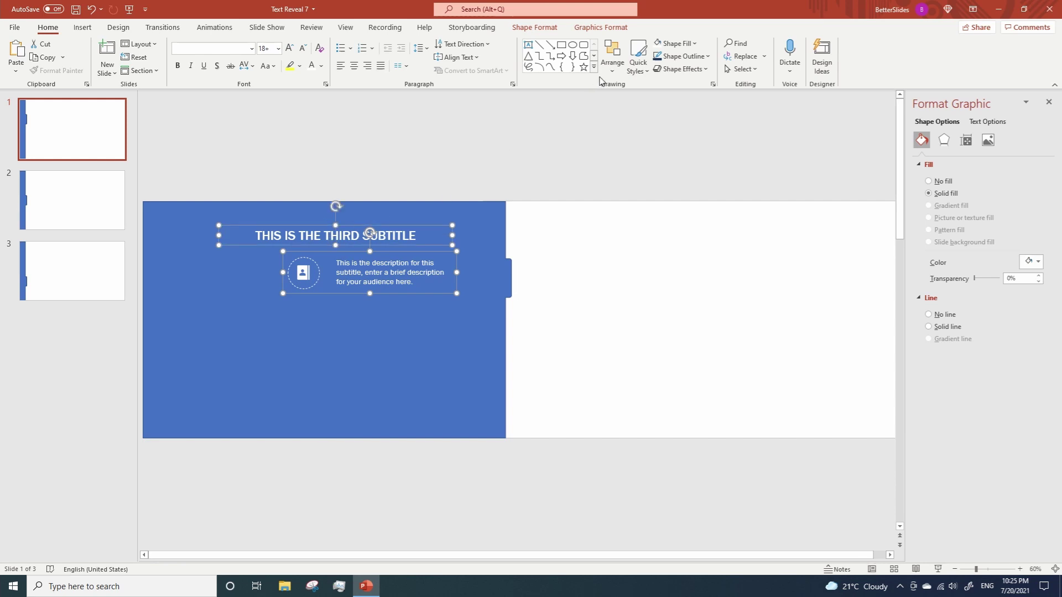
{"action": "left_click", "coordinate": [612, 61]}
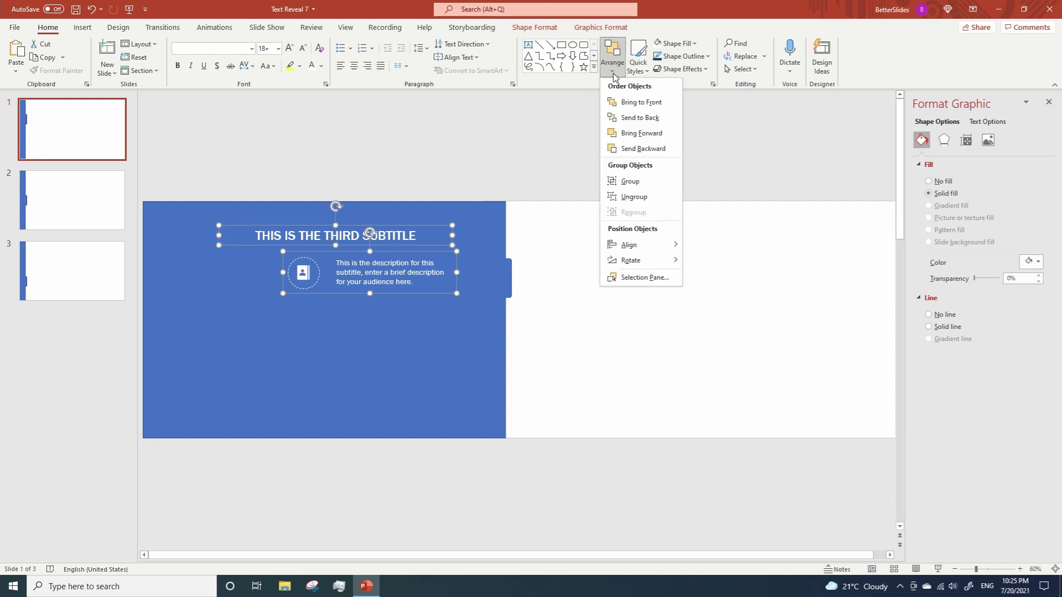
{"action": "mouse_move", "coordinate": [636, 245]}
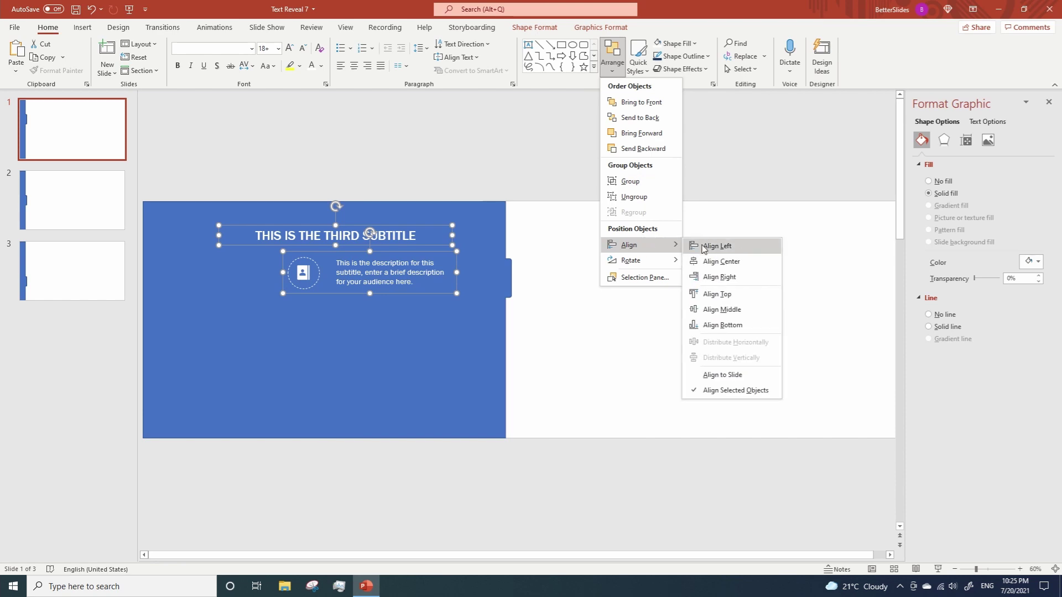
{"action": "left_click", "coordinate": [708, 261]}
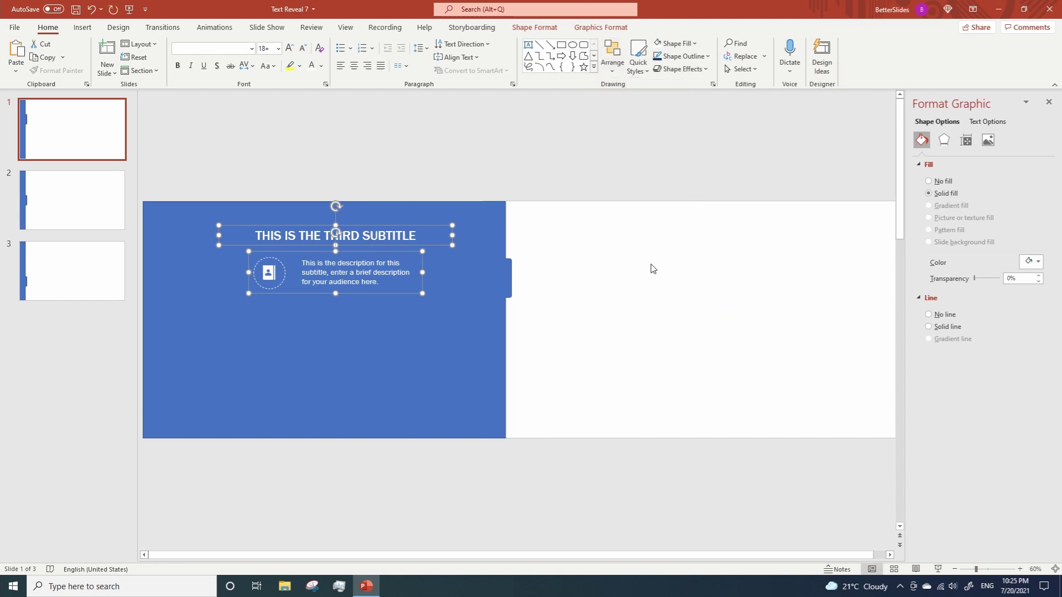
{"action": "right_click", "coordinate": [350, 293]}
{"action": "mouse_move", "coordinate": [403, 369]}
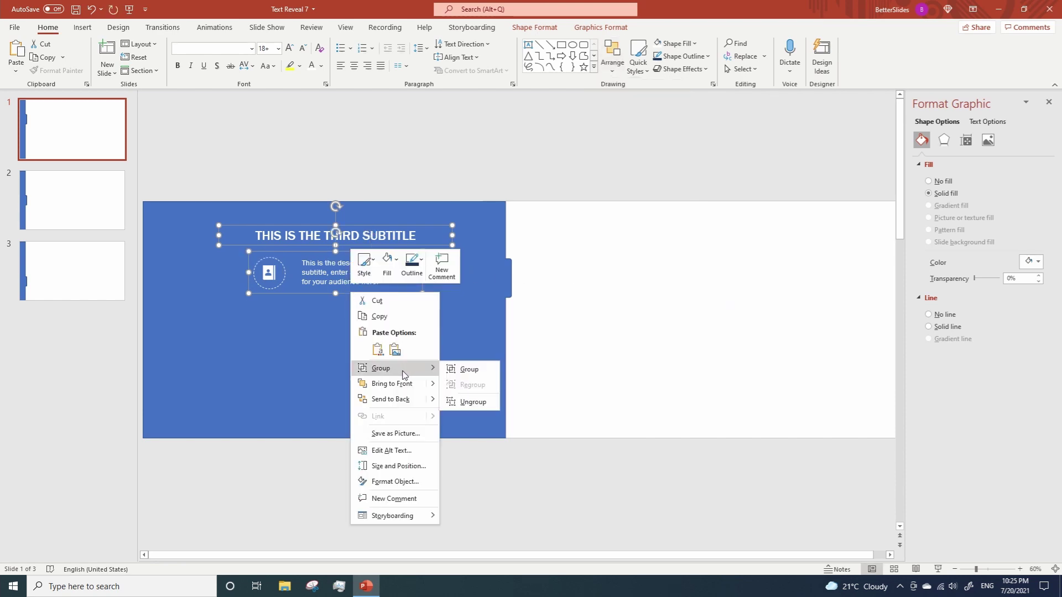
{"action": "left_click", "coordinate": [459, 370]}
Centre the third-subtitle block both ways on the blue tab and group it with the tab.
{"action": "left_click", "coordinate": [457, 373], "text": "shift"}
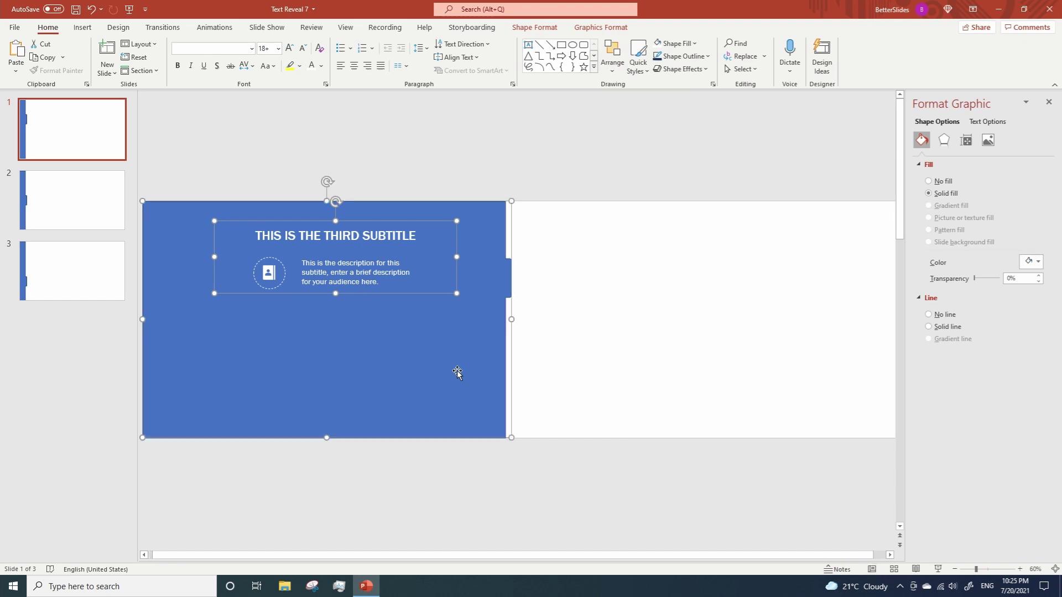
{"action": "left_click", "coordinate": [613, 69]}
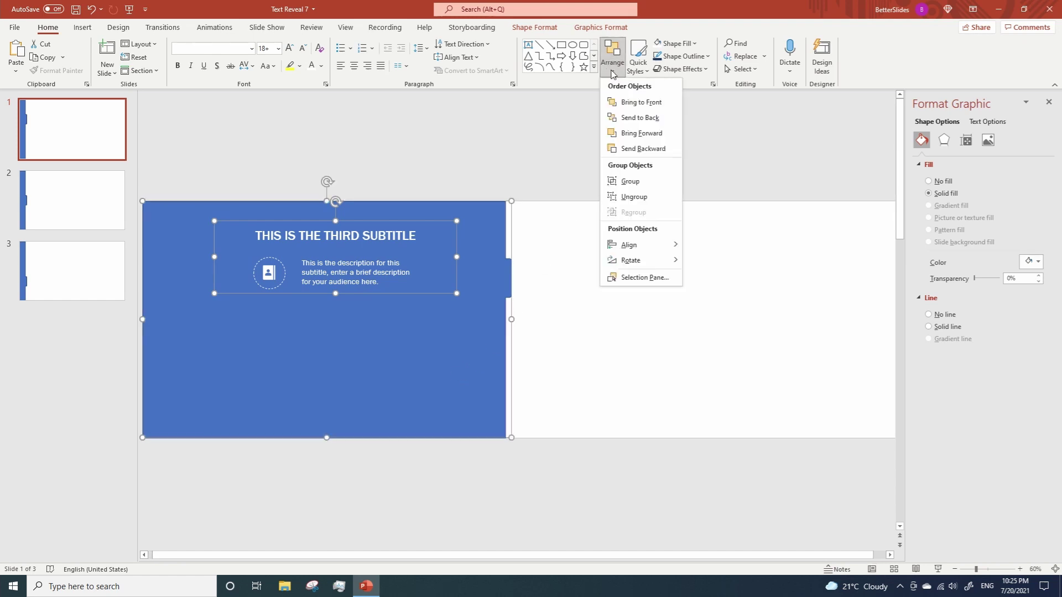
{"action": "mouse_move", "coordinate": [631, 245]}
{"action": "left_click", "coordinate": [699, 259]}
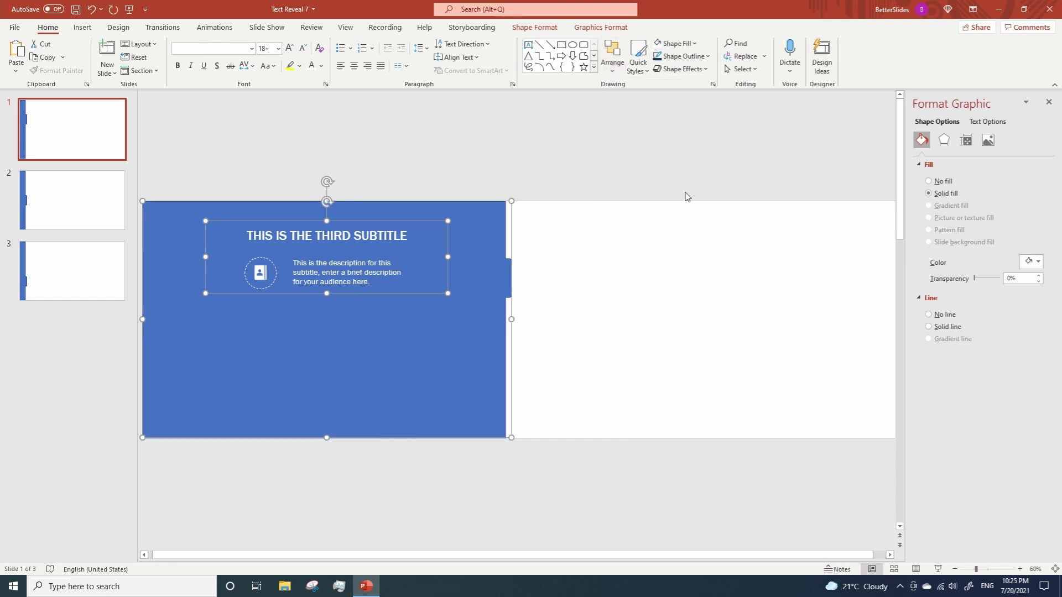
{"action": "left_click", "coordinate": [612, 69]}
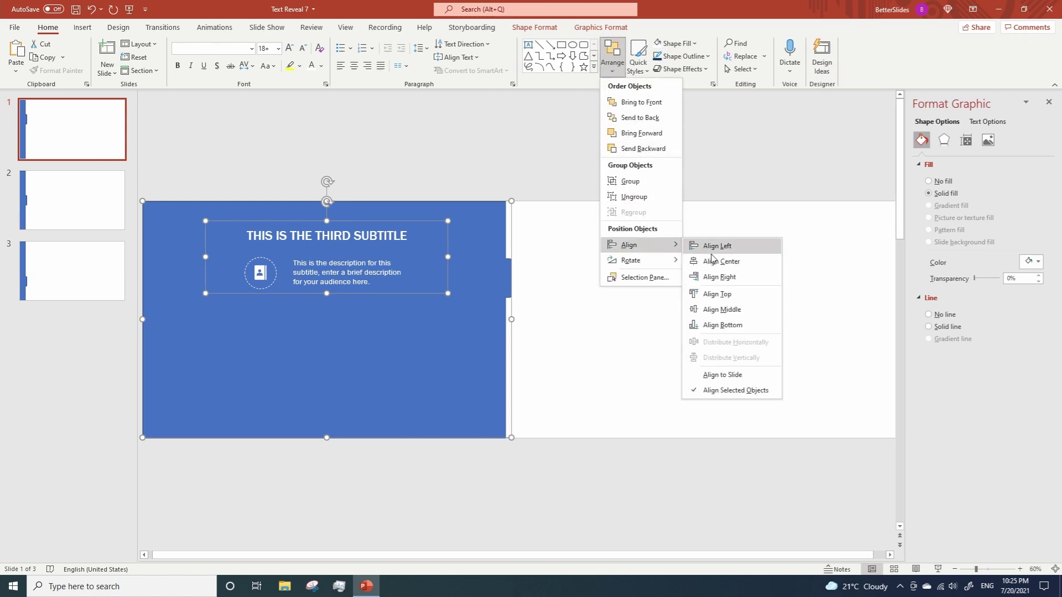
{"action": "left_click", "coordinate": [715, 313]}
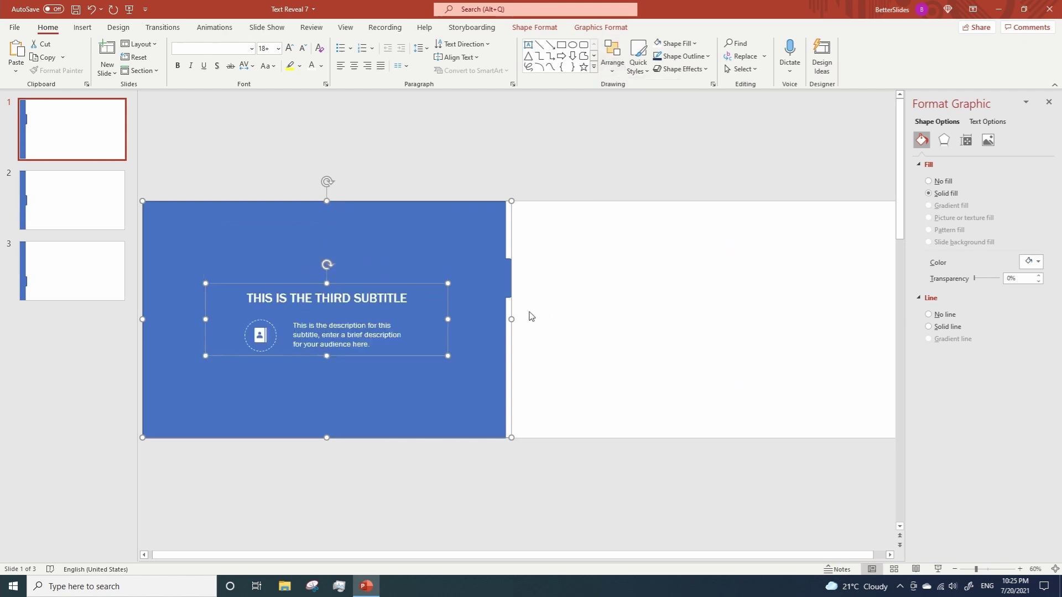
{"action": "right_click", "coordinate": [470, 305]}
{"action": "mouse_move", "coordinate": [509, 378]}
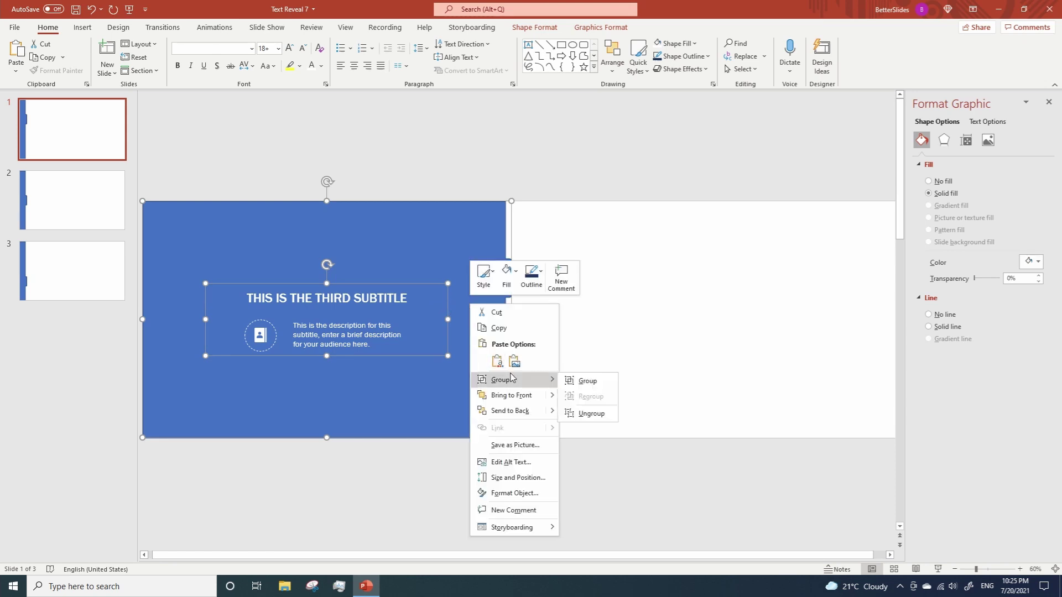
{"action": "left_click", "coordinate": [588, 379]}
On slide 2, group the second-subtitle block with its blue tab.
{"action": "left_click", "coordinate": [96, 200]}
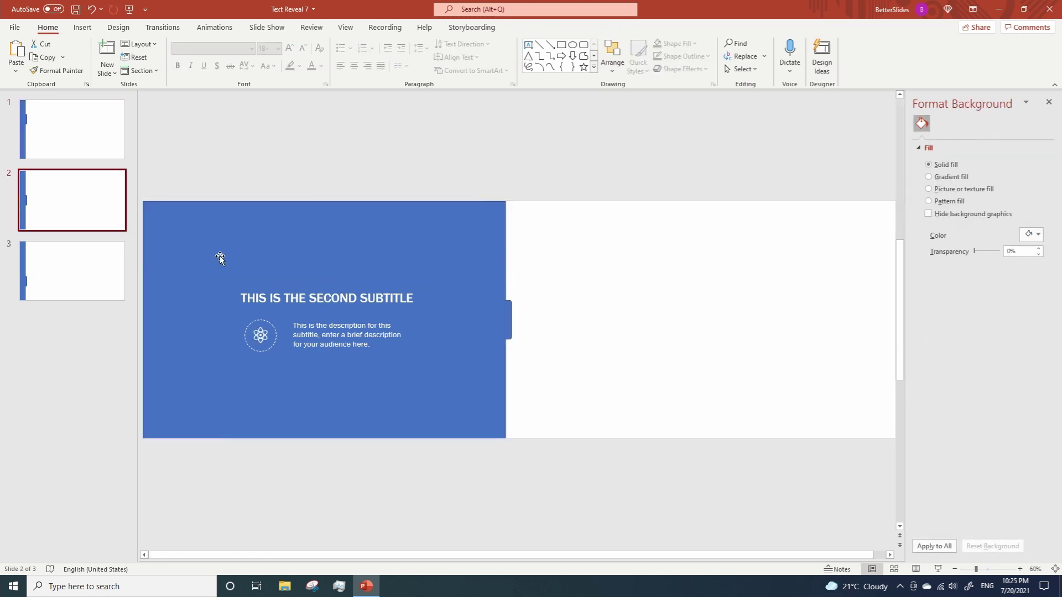
{"action": "left_click", "coordinate": [302, 357]}
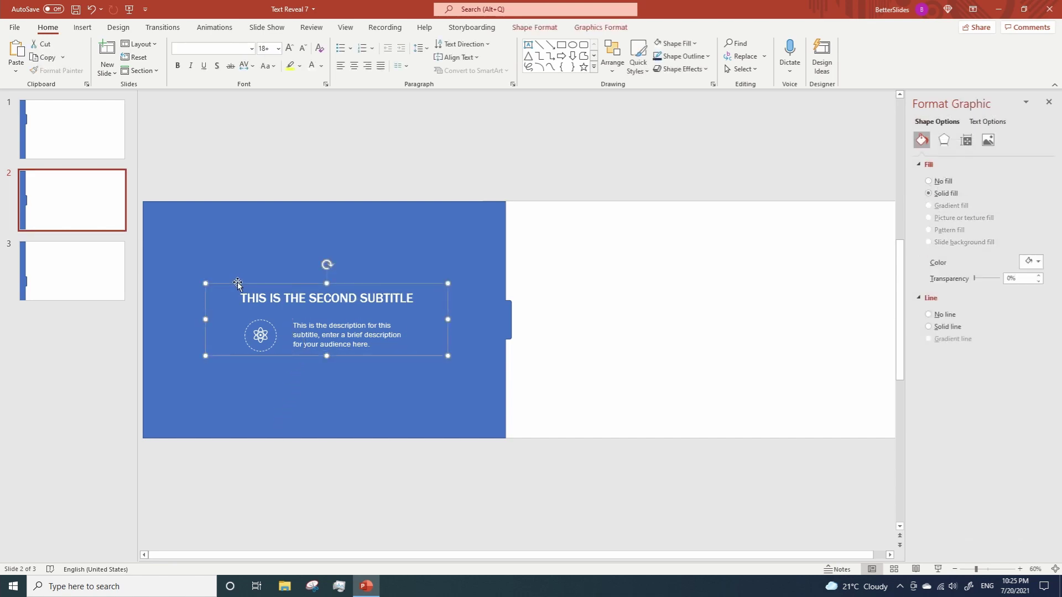
{"action": "left_click", "coordinate": [228, 247]}
{"action": "right_click", "coordinate": [230, 251]}
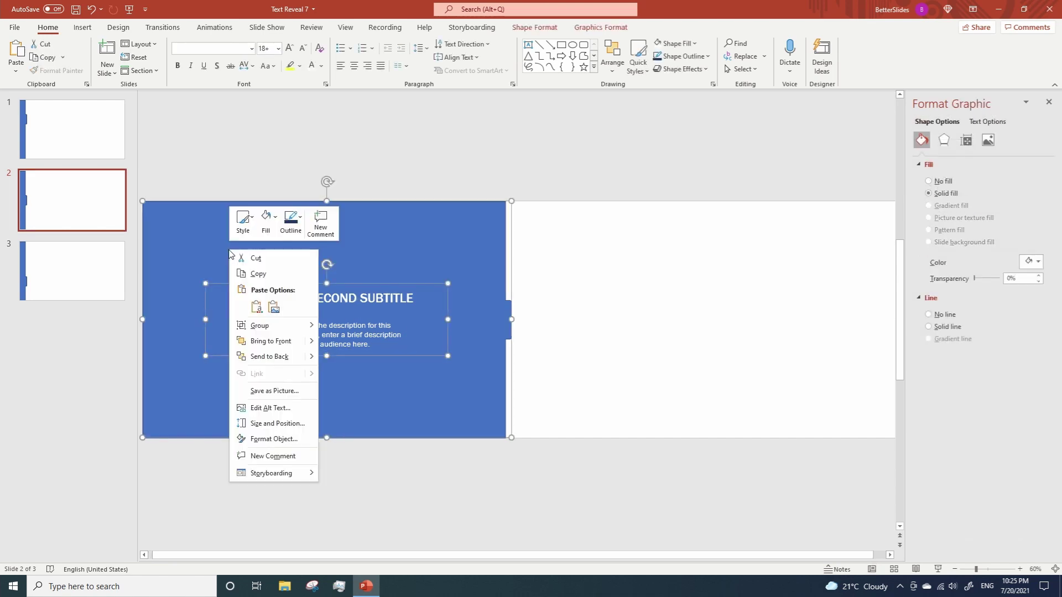
{"action": "left_click", "coordinate": [247, 313]}
On slide 3, group the first-subtitle block with its blue tab.
{"action": "left_click", "coordinate": [80, 281]}
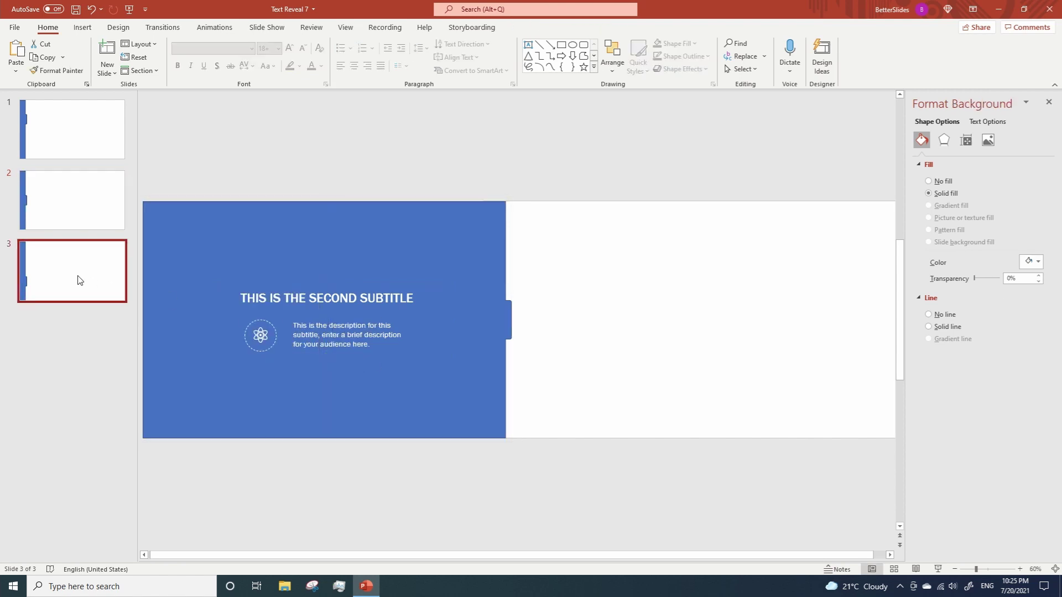
{"action": "left_click", "coordinate": [251, 289]}
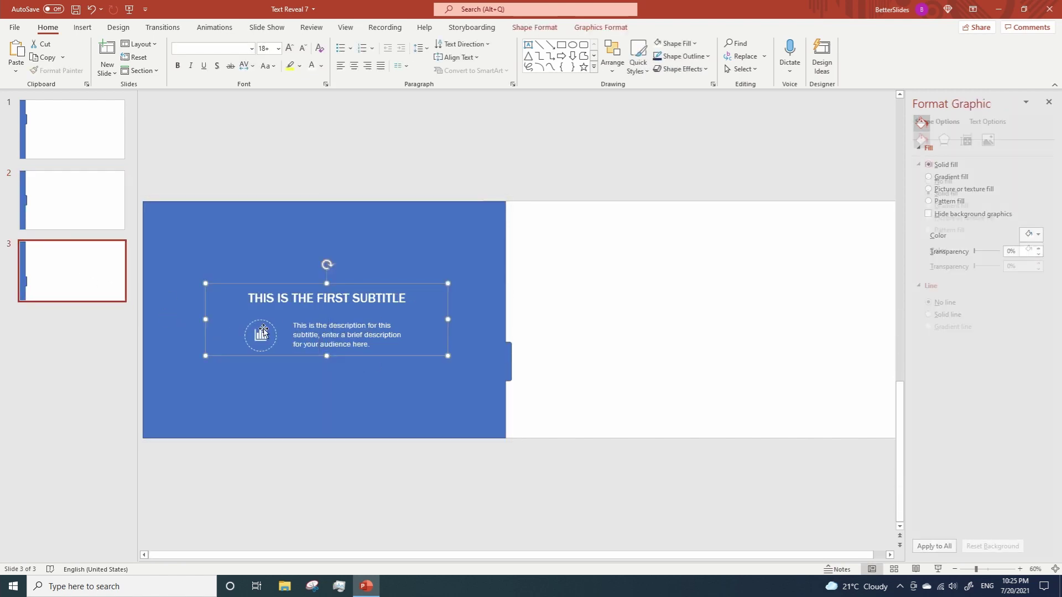
{"action": "left_click", "coordinate": [252, 264], "text": "shift"}
{"action": "right_click", "coordinate": [251, 264]}
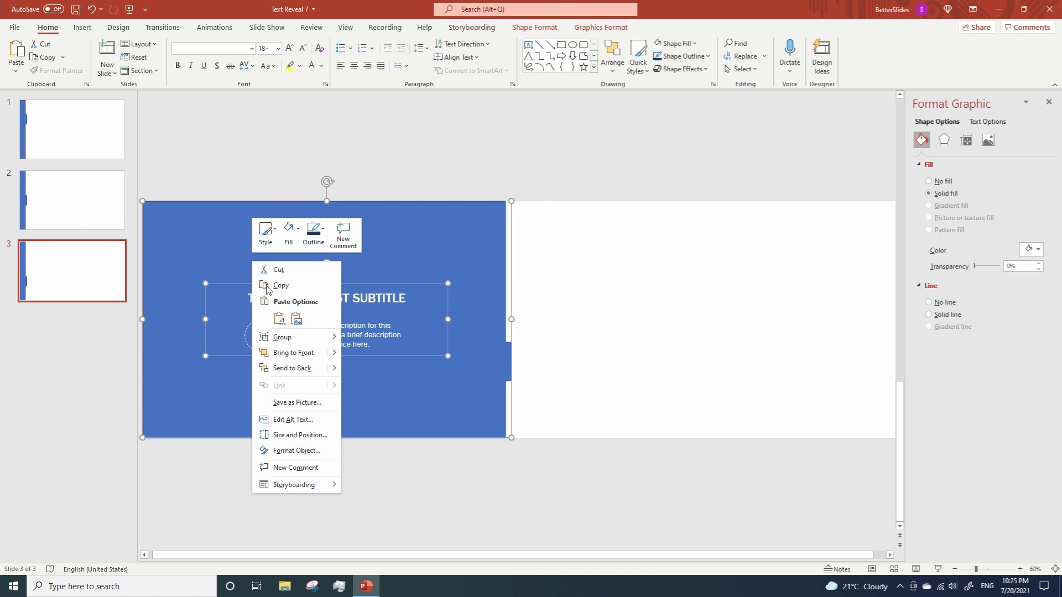
{"action": "mouse_move", "coordinate": [297, 338]}
{"action": "left_click", "coordinate": [365, 339]}
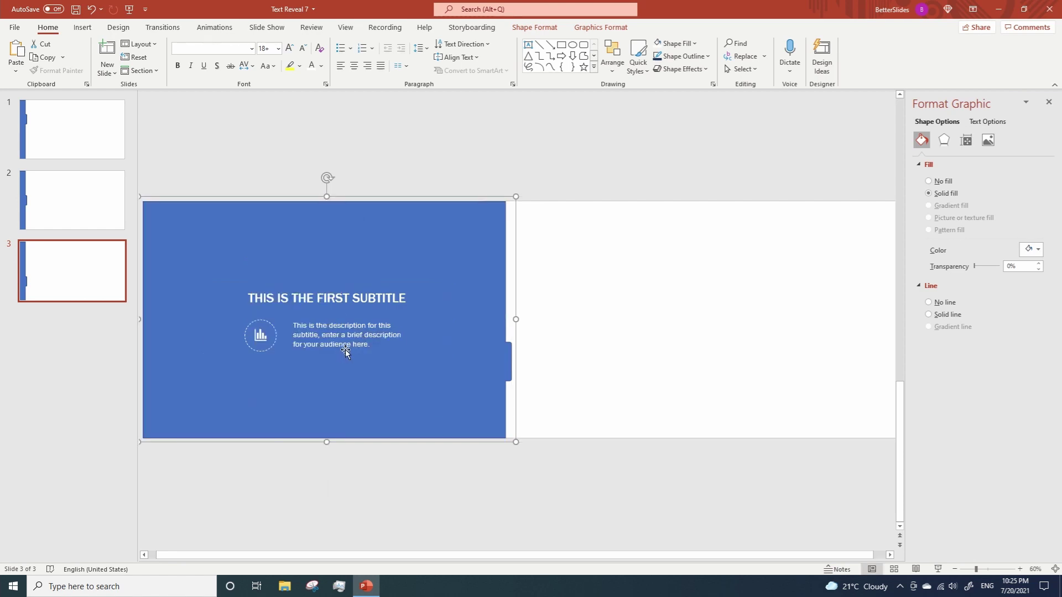
Fill the blue tab dark blue on slide 3 and medium blue on slide 2.
{"action": "left_click", "coordinate": [476, 238]}
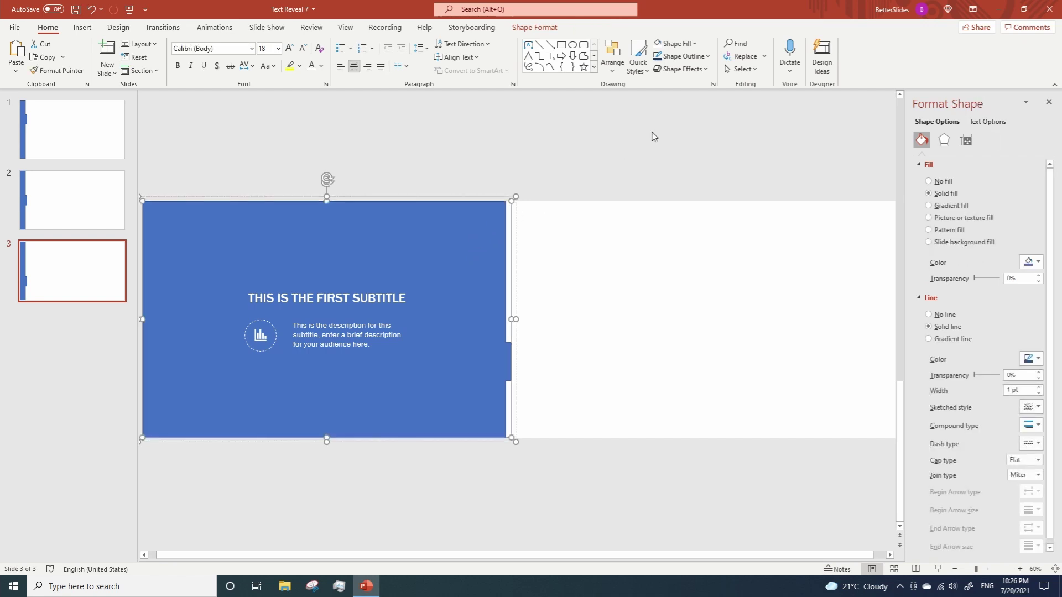
{"action": "left_click", "coordinate": [694, 43]}
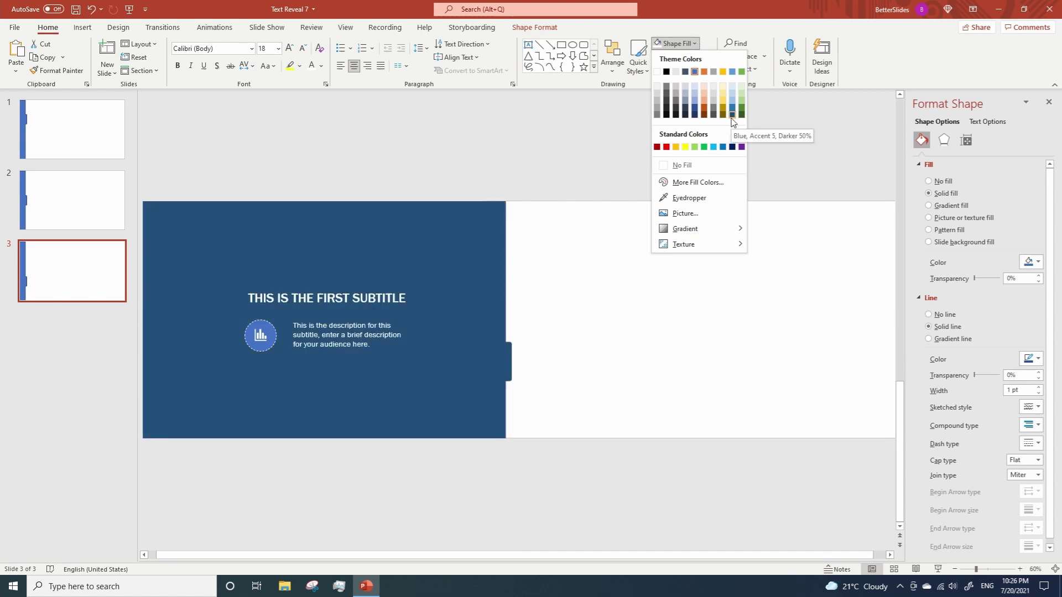
{"action": "left_click", "coordinate": [734, 115]}
{"action": "left_click", "coordinate": [83, 214]}
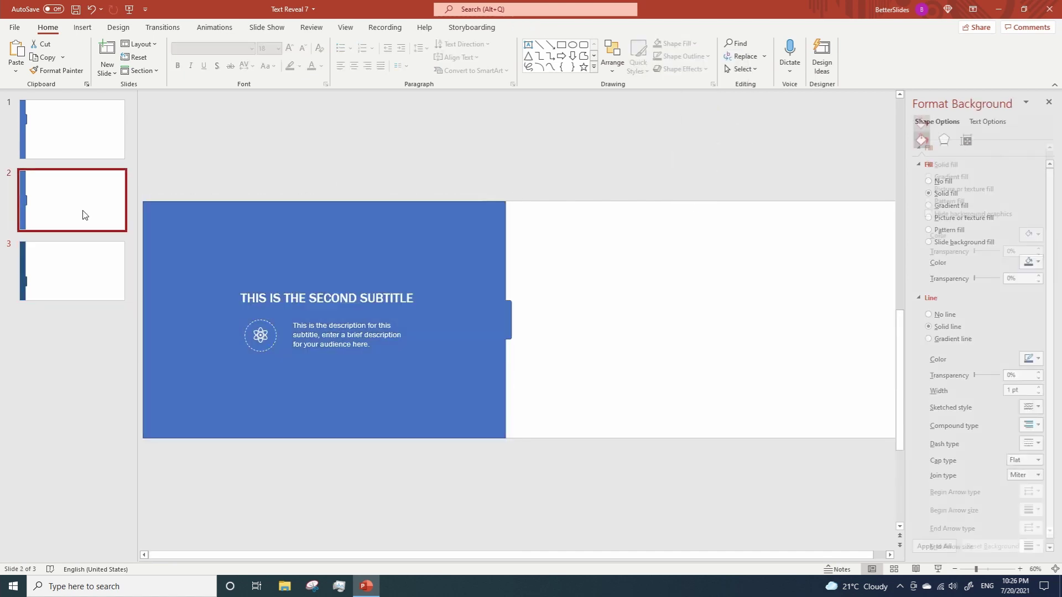
{"action": "left_click", "coordinate": [479, 231]}
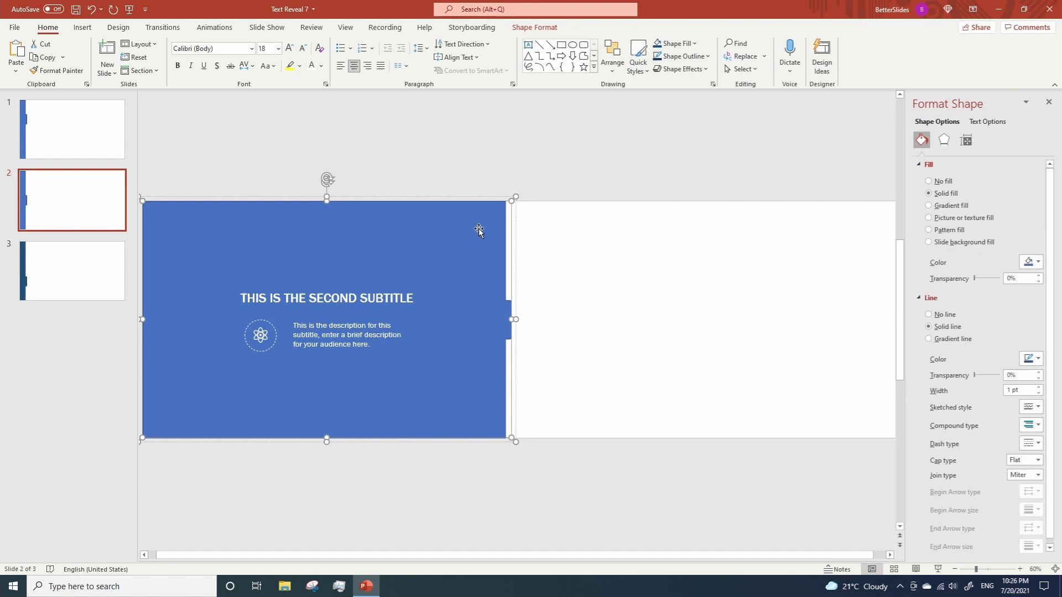
{"action": "left_click", "coordinate": [690, 47]}
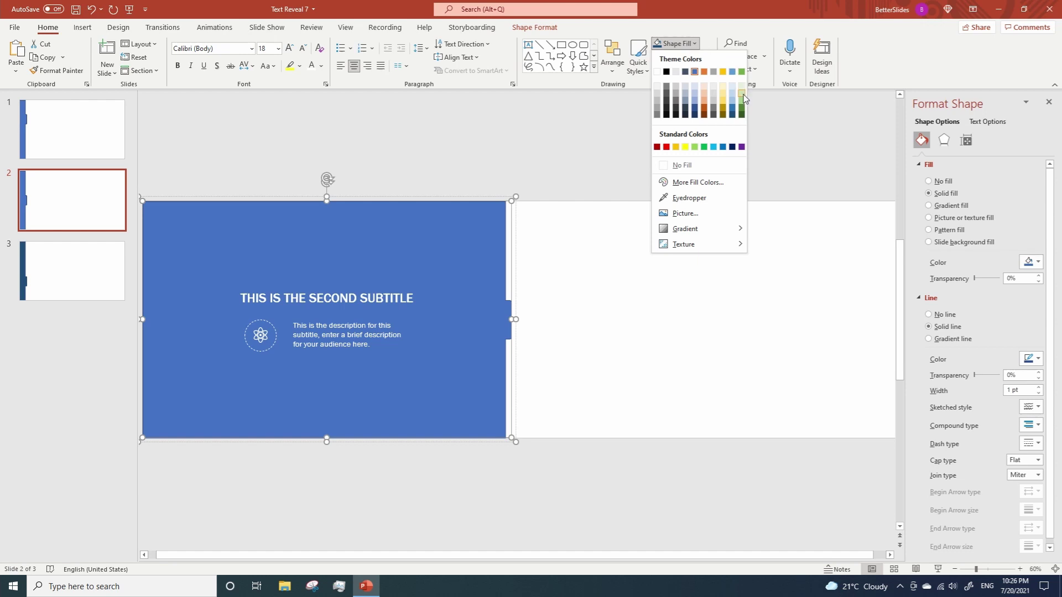
{"action": "left_click", "coordinate": [733, 112]}
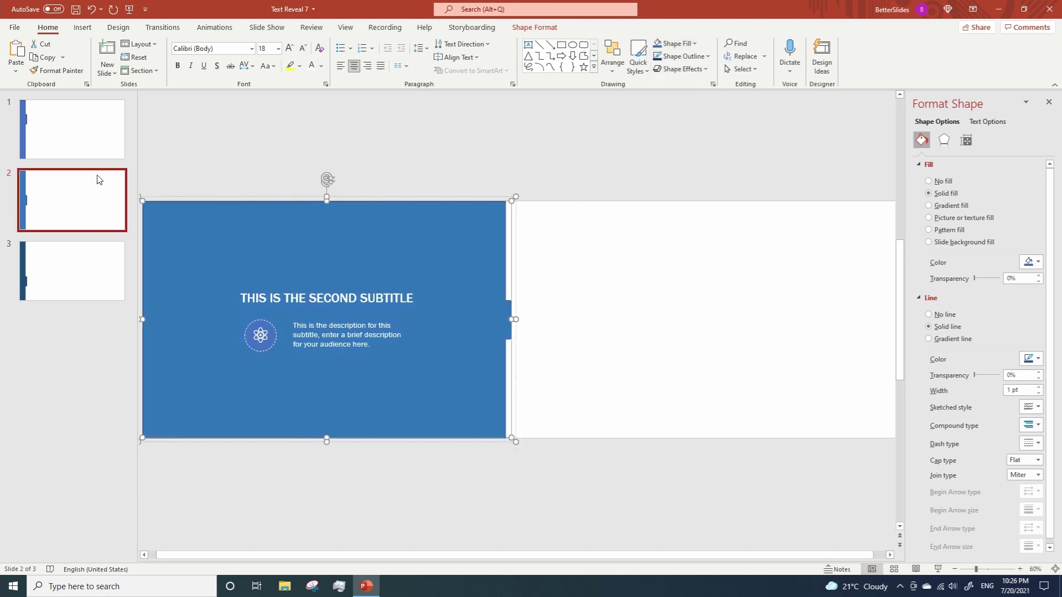
Fill the blue tab inside slide 1's group with light blue.
{"action": "left_click", "coordinate": [81, 147]}
{"action": "left_click", "coordinate": [441, 236]}
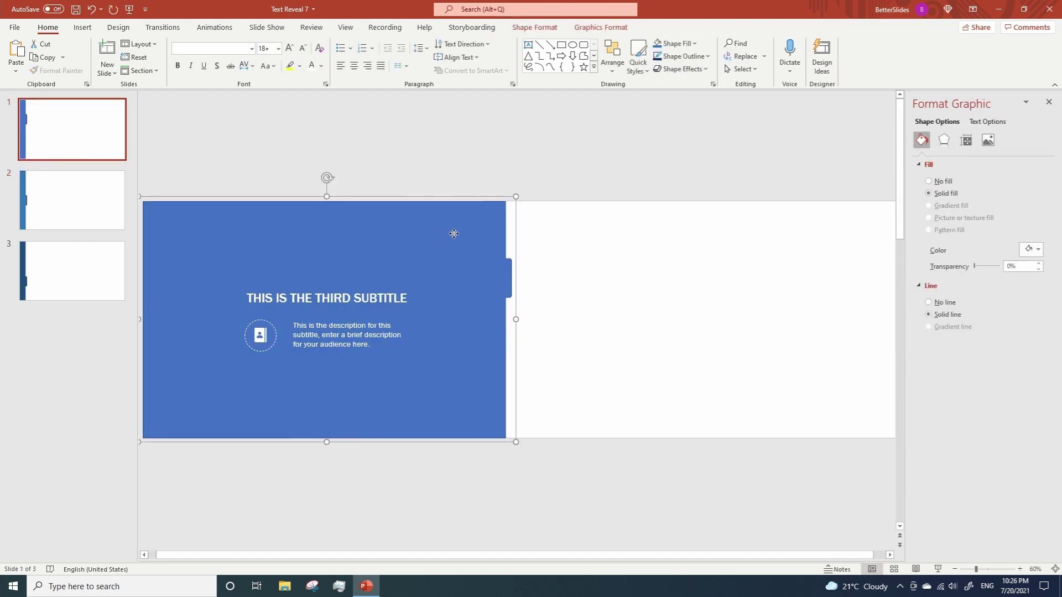
{"action": "left_click", "coordinate": [453, 237]}
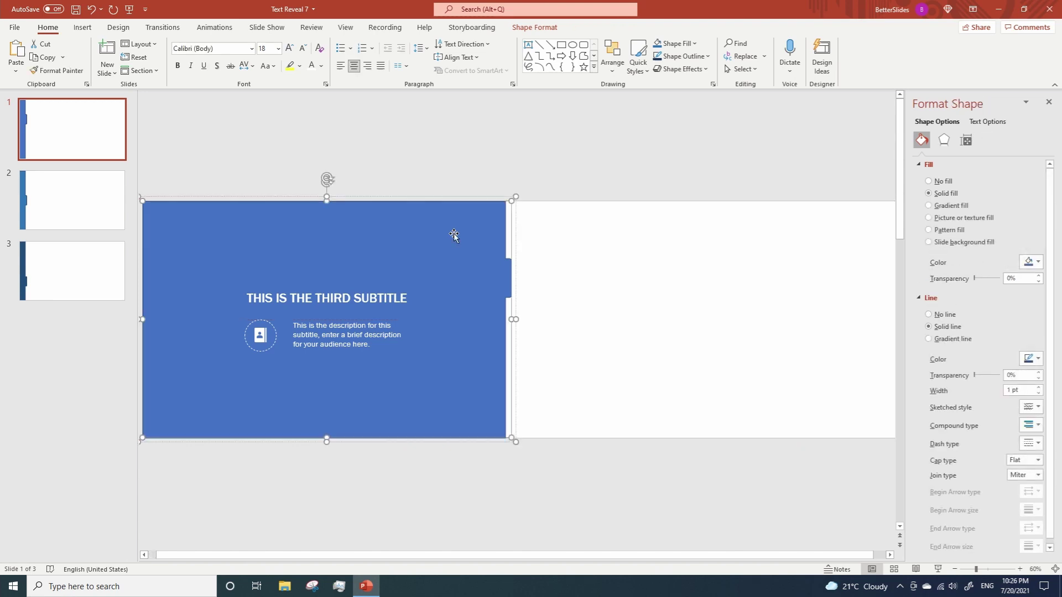
{"action": "left_click", "coordinate": [683, 45]}
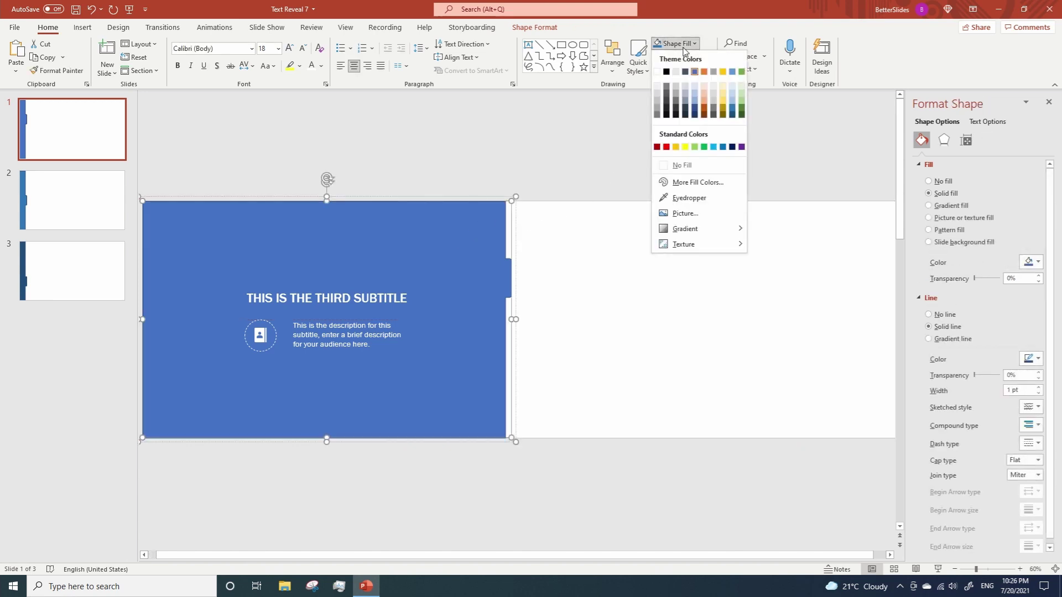
{"action": "left_click", "coordinate": [695, 105]}
{"action": "left_click", "coordinate": [519, 146]}
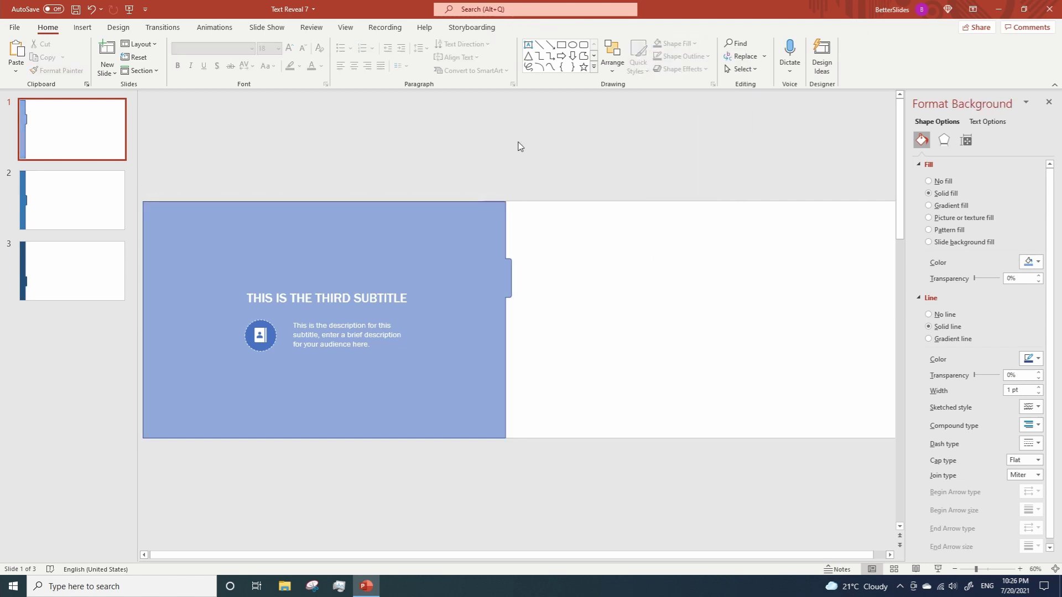
Add a Lines motion path pointing Right to slide 3's dark blue panel.
{"action": "left_click", "coordinate": [73, 288]}
{"action": "left_click", "coordinate": [253, 384]}
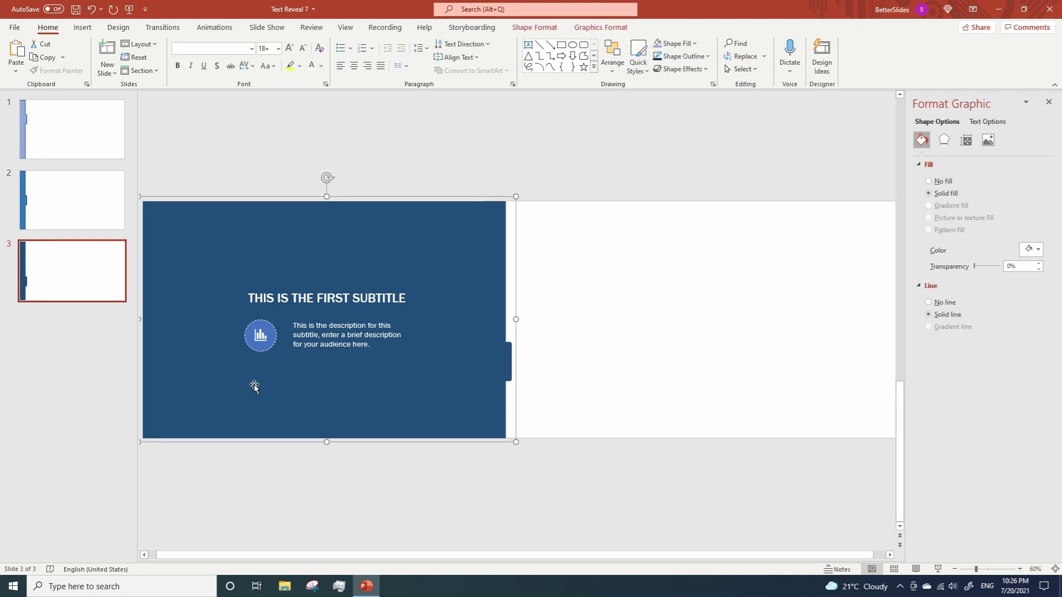
{"action": "left_click", "coordinate": [202, 28]}
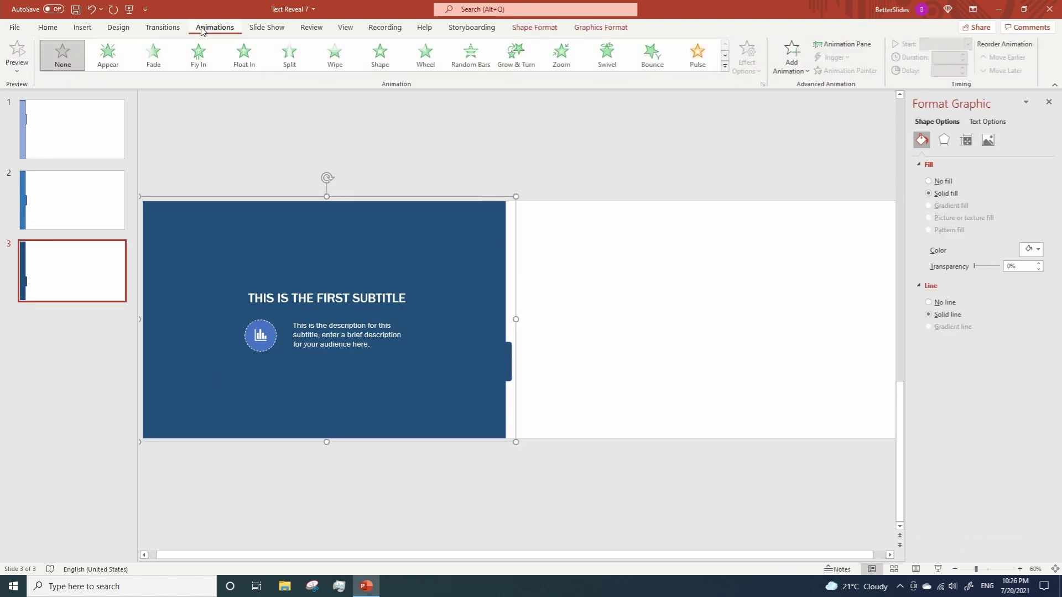
{"action": "left_click", "coordinate": [797, 67]}
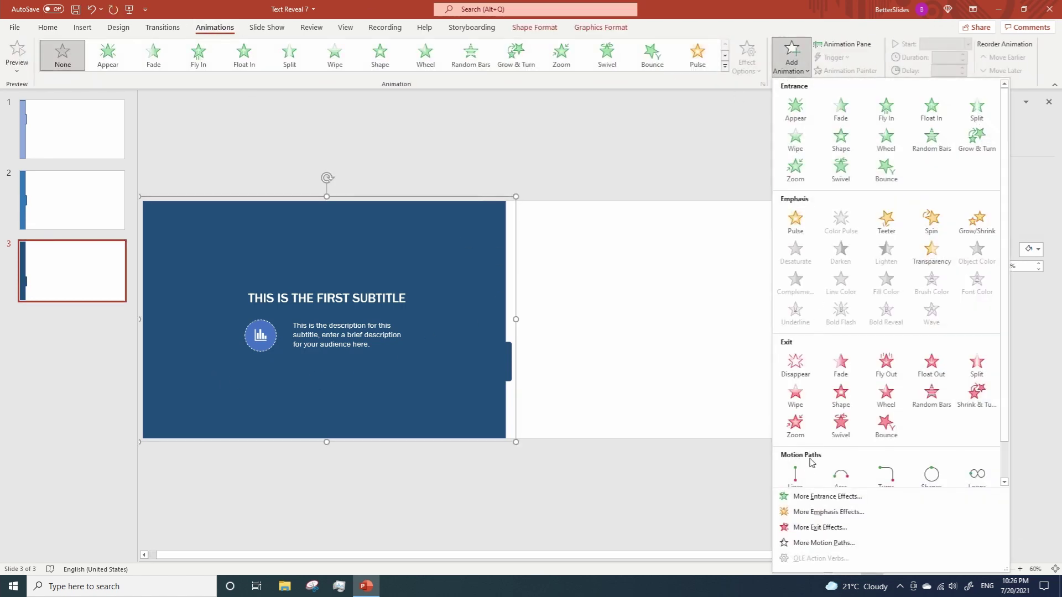
{"action": "left_click", "coordinate": [799, 474]}
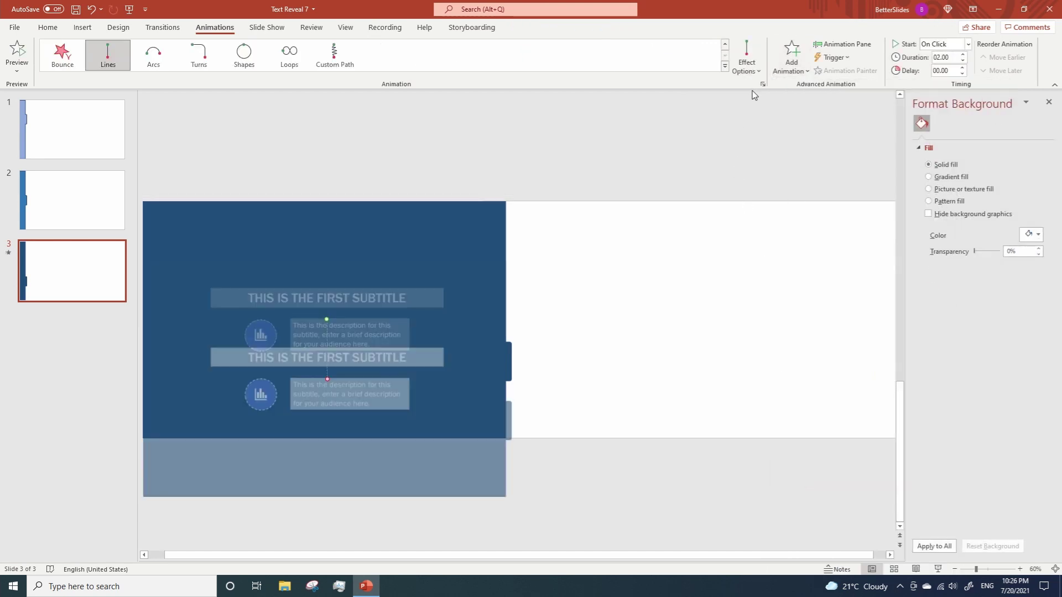
{"action": "left_click", "coordinate": [746, 60]}
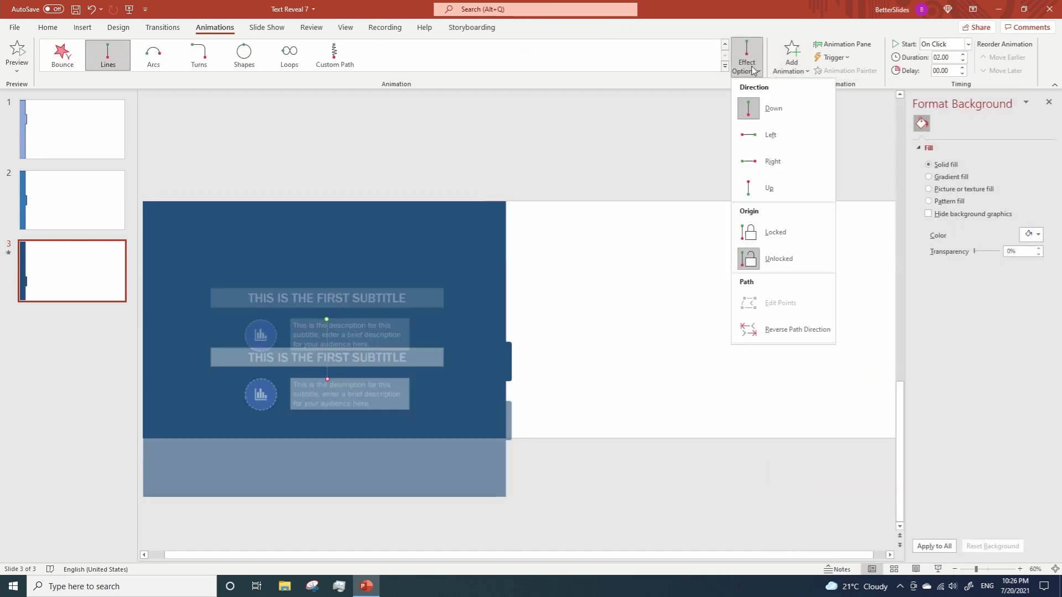
{"action": "left_click", "coordinate": [757, 161]}
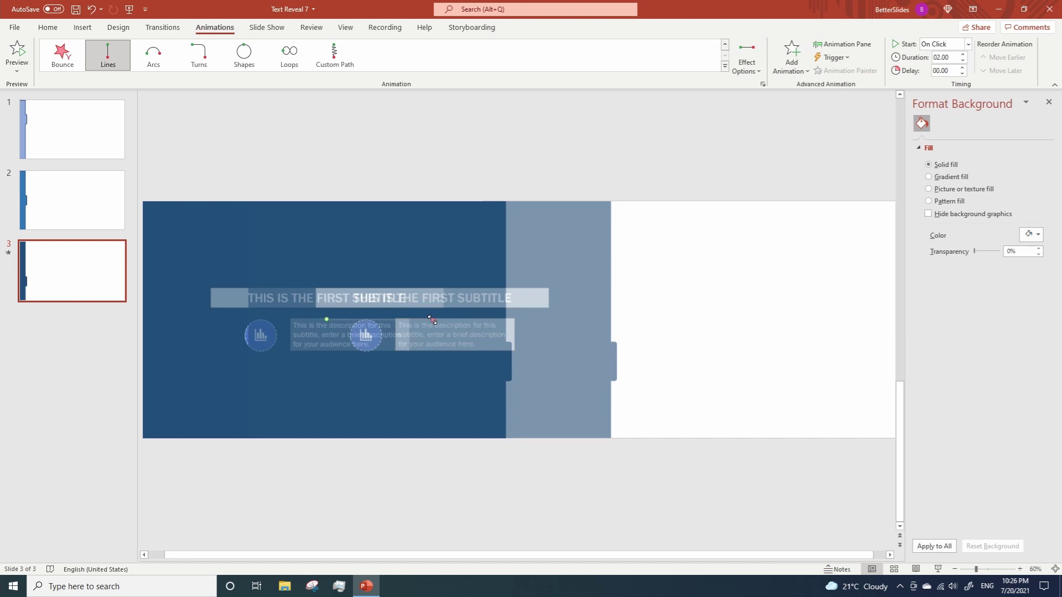
Drag the motion path's end point further right to lengthen the slide.
{"action": "left_click_drag", "start_coordinate": [433, 320], "coordinate": [665, 318]}
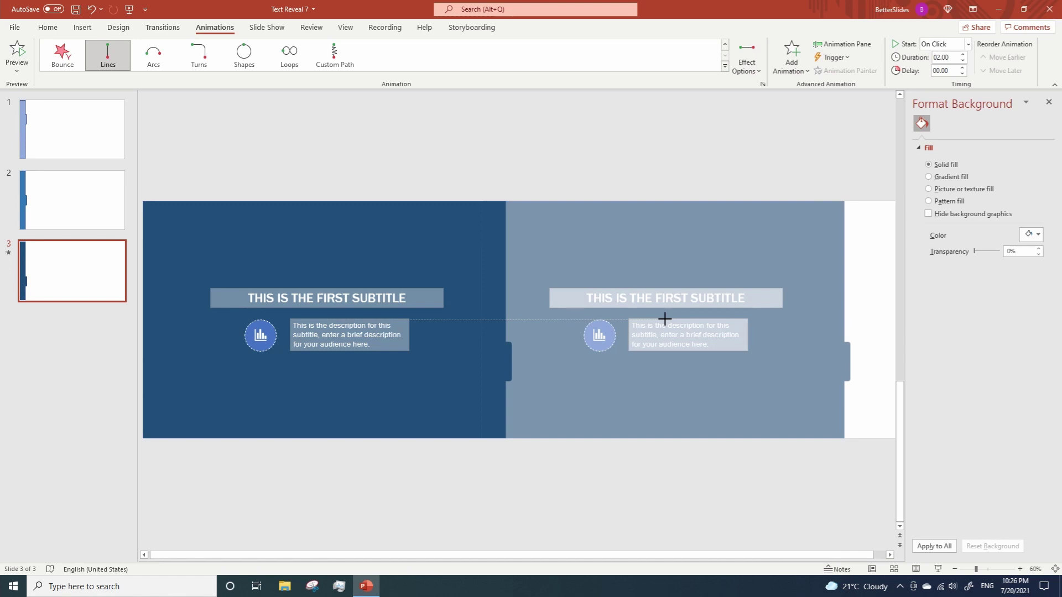
{"action": "left_click_drag", "start_coordinate": [665, 319], "coordinate": [660, 319]}
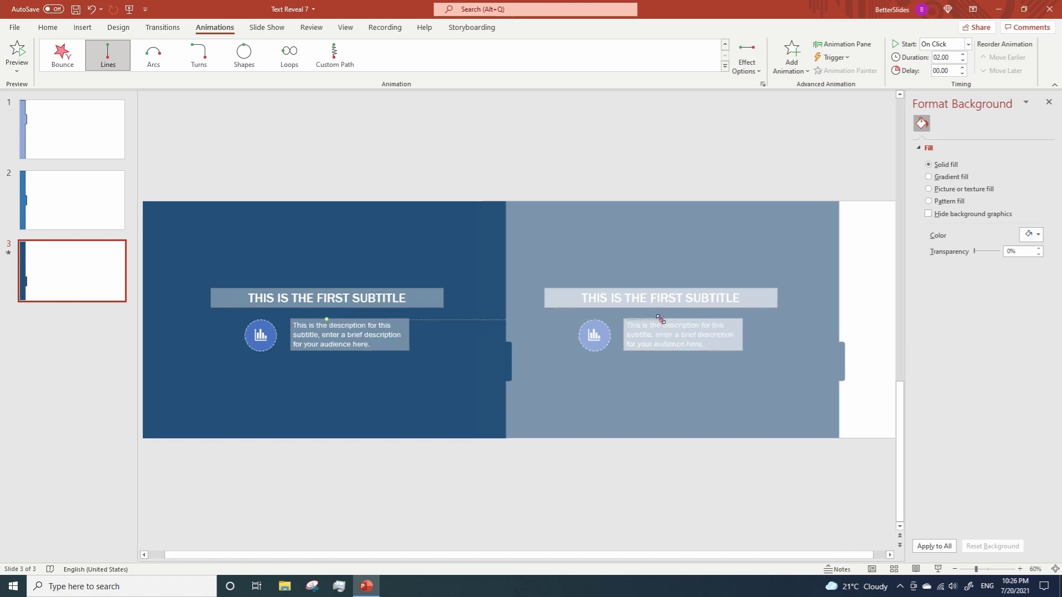
{"action": "left_click", "coordinate": [678, 470]}
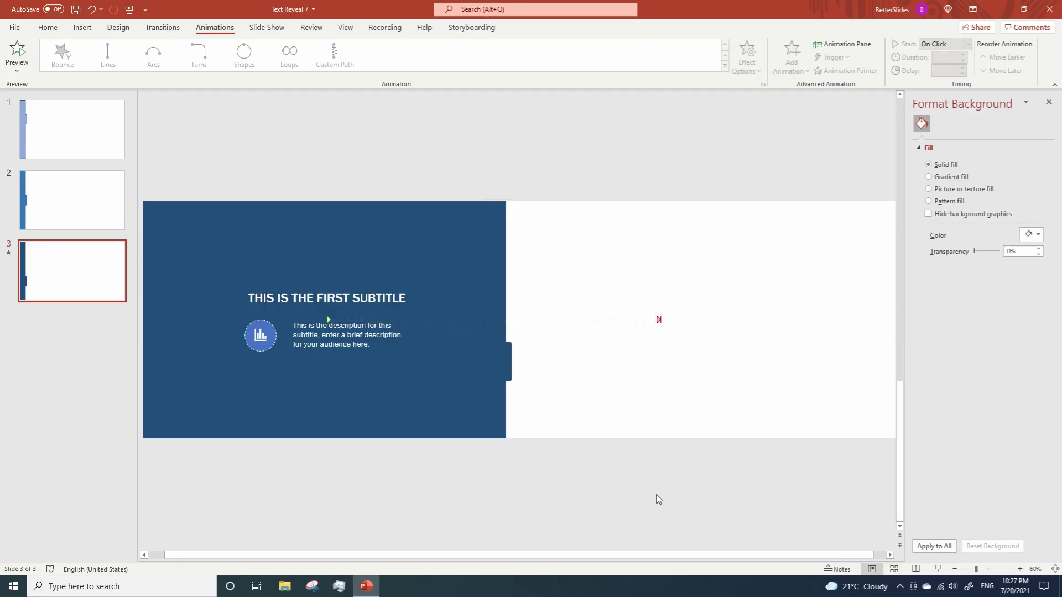
{"action": "left_click", "coordinate": [584, 320]}
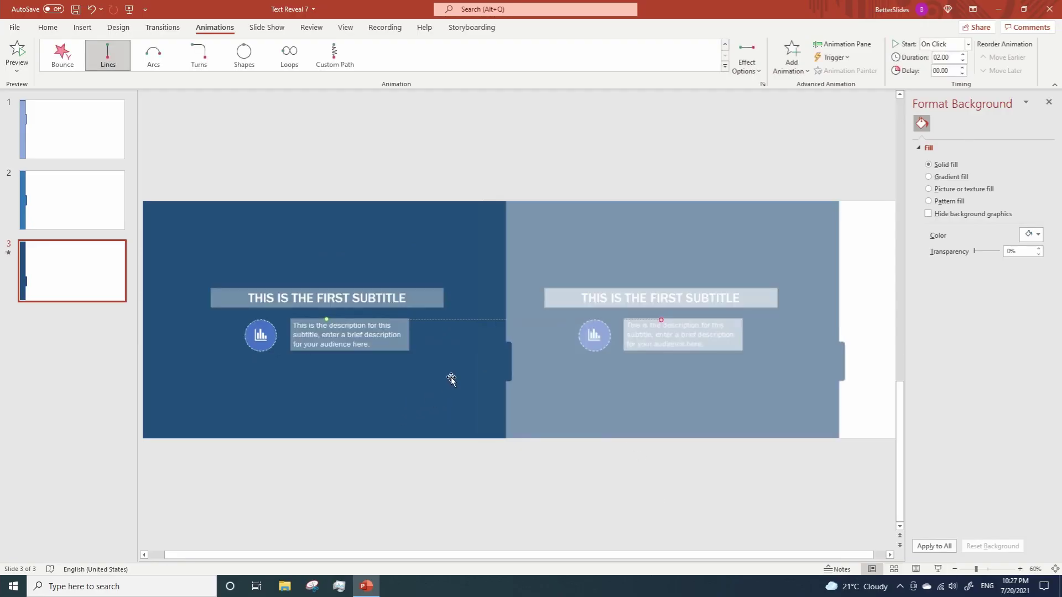
Copy the Lines animation with Animation Painter onto the panels on slides 2 and 1.
{"action": "left_click", "coordinate": [288, 395]}
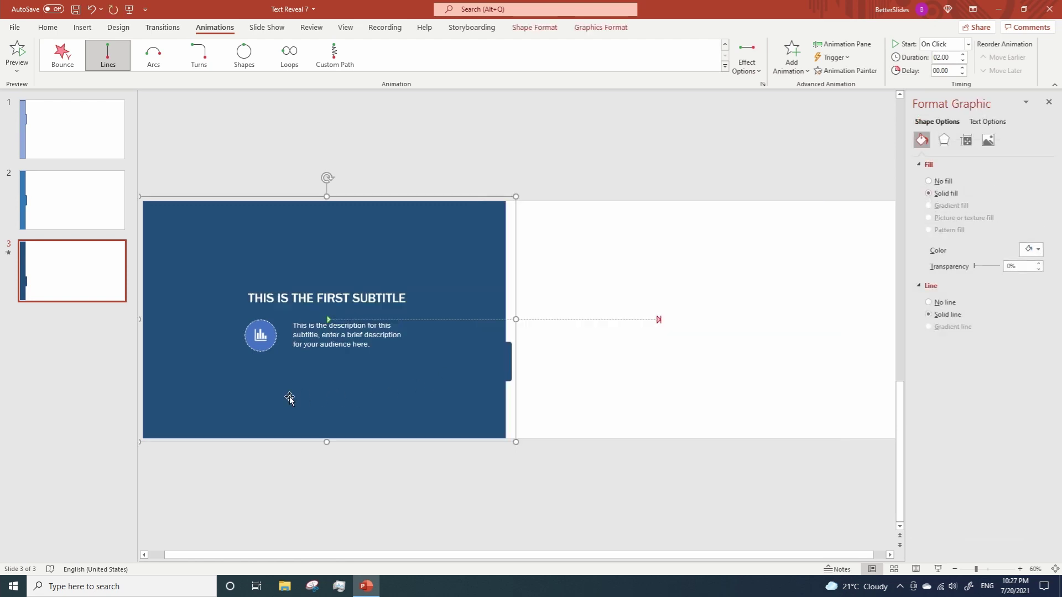
{"action": "left_click", "coordinate": [845, 70]}
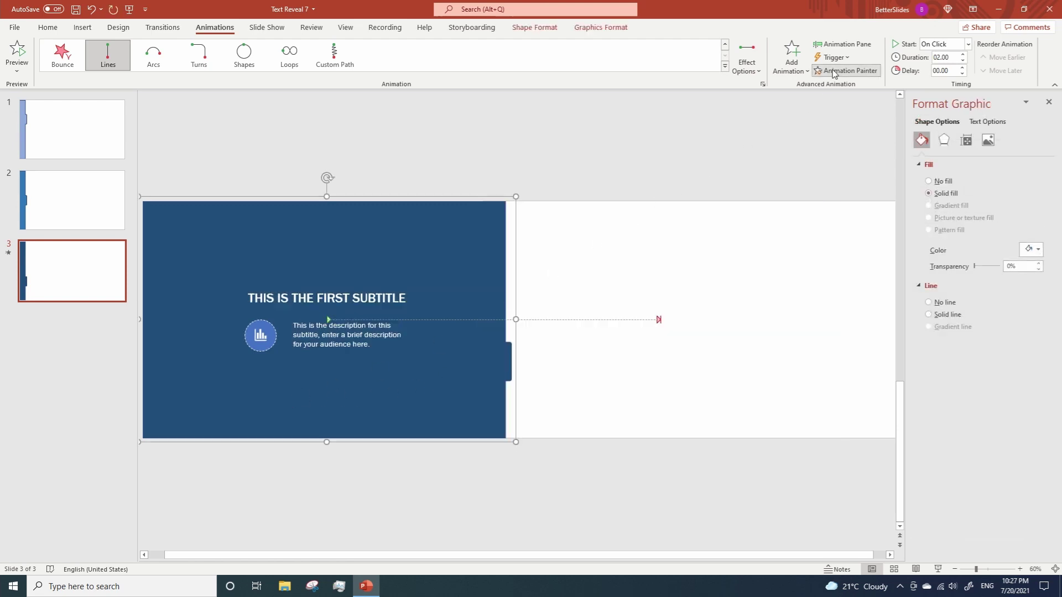
{"action": "left_click", "coordinate": [99, 193]}
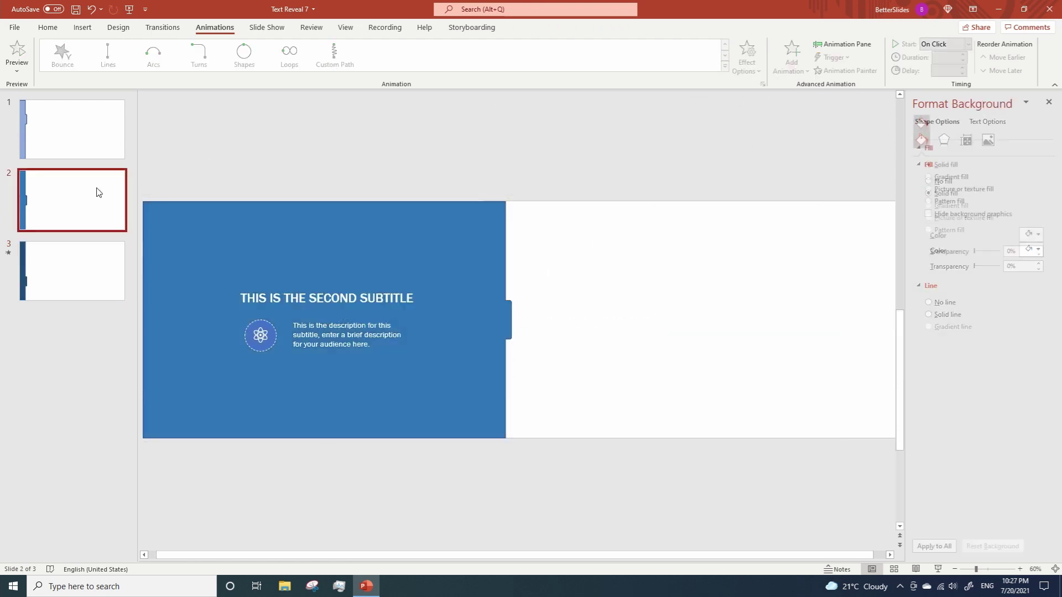
{"action": "left_click", "coordinate": [326, 399]}
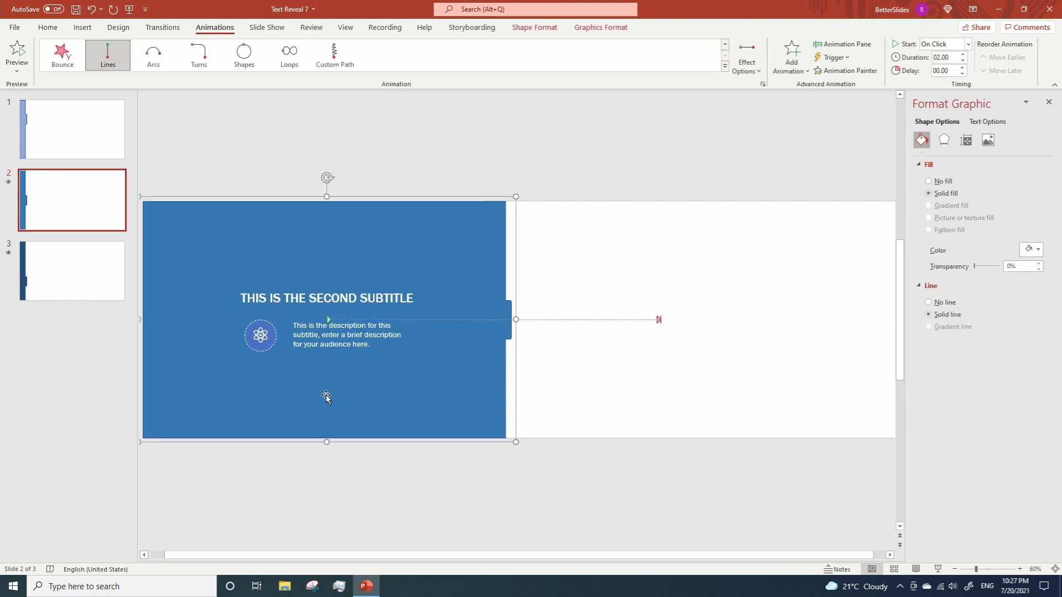
{"action": "left_click", "coordinate": [861, 78]}
{"action": "left_click", "coordinate": [80, 128]}
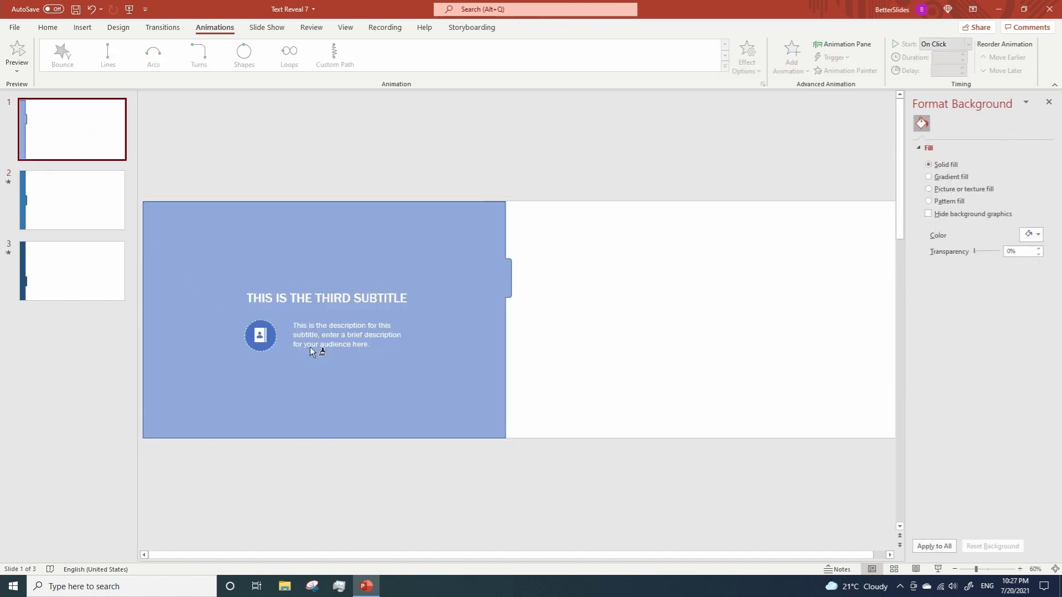
{"action": "left_click", "coordinate": [336, 370]}
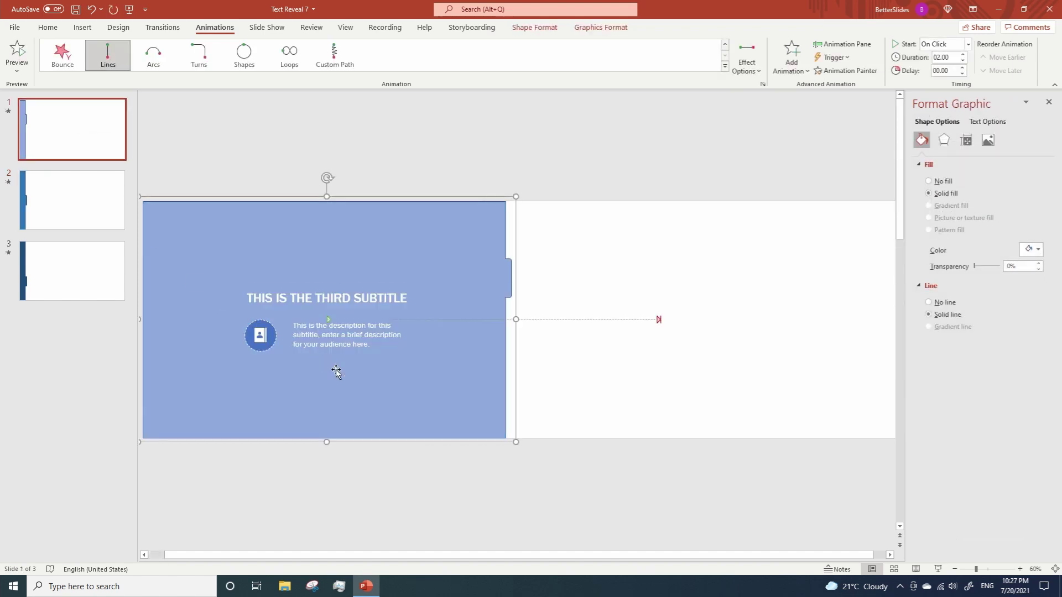
Copy the second-subtitle panel from slide 2.
{"action": "left_click", "coordinate": [95, 202]}
{"action": "left_click", "coordinate": [347, 243]}
{"action": "right_click", "coordinate": [347, 242]}
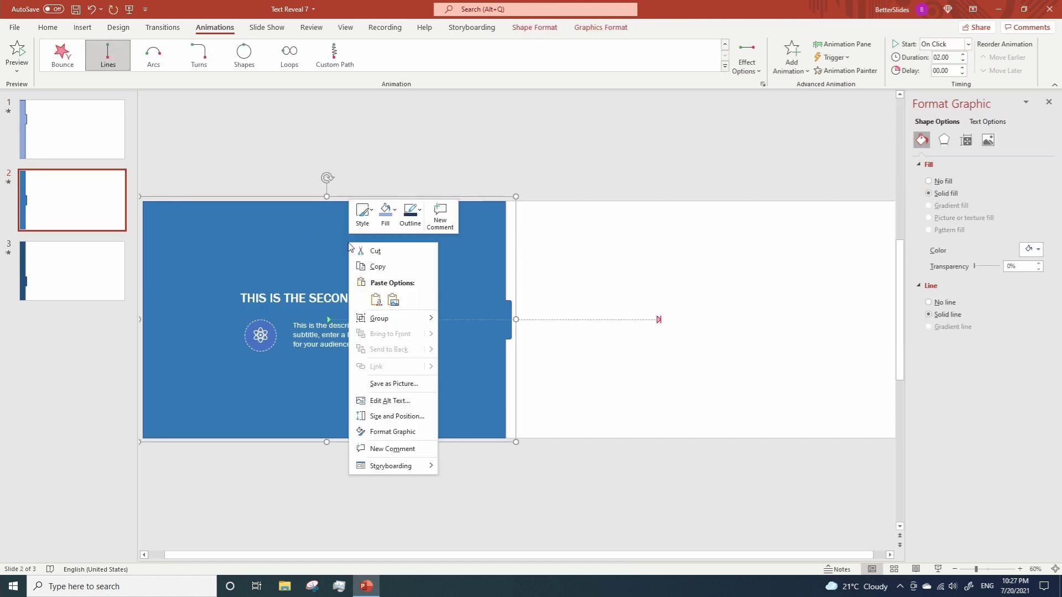
{"action": "left_click", "coordinate": [373, 268]}
Paste the second- and third-subtitle panels from slides 2 and 1 onto slide 3.
{"action": "left_click", "coordinate": [109, 272]}
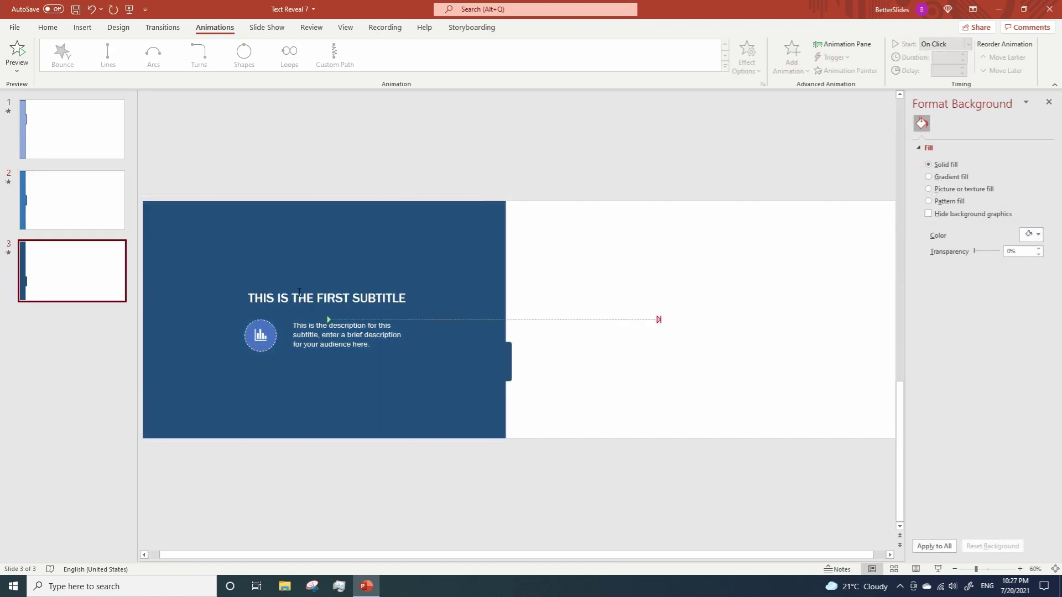
{"action": "key", "text": "ctrl+v"}
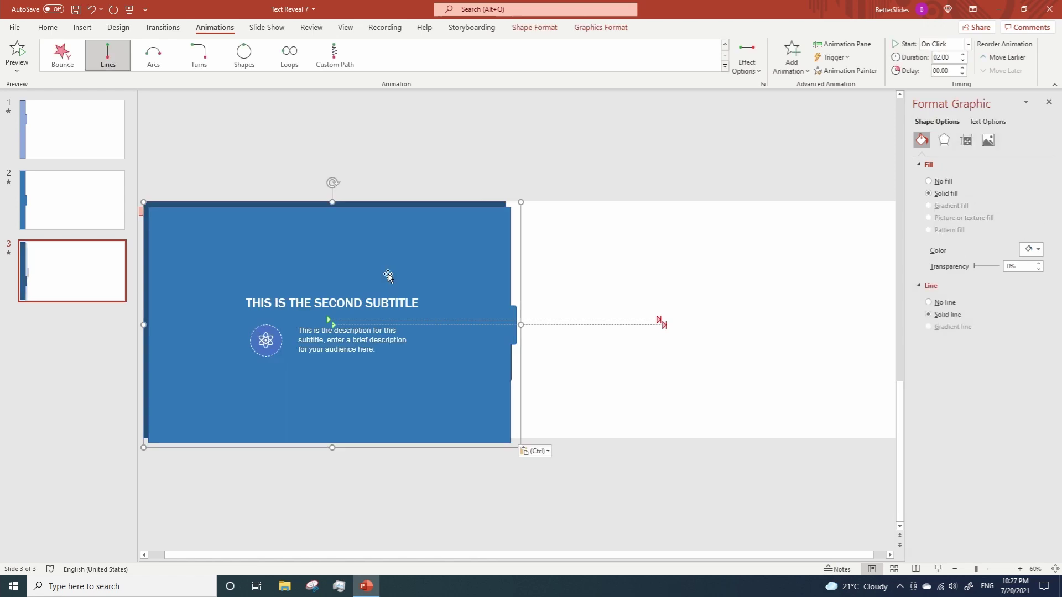
{"action": "left_click", "coordinate": [78, 156]}
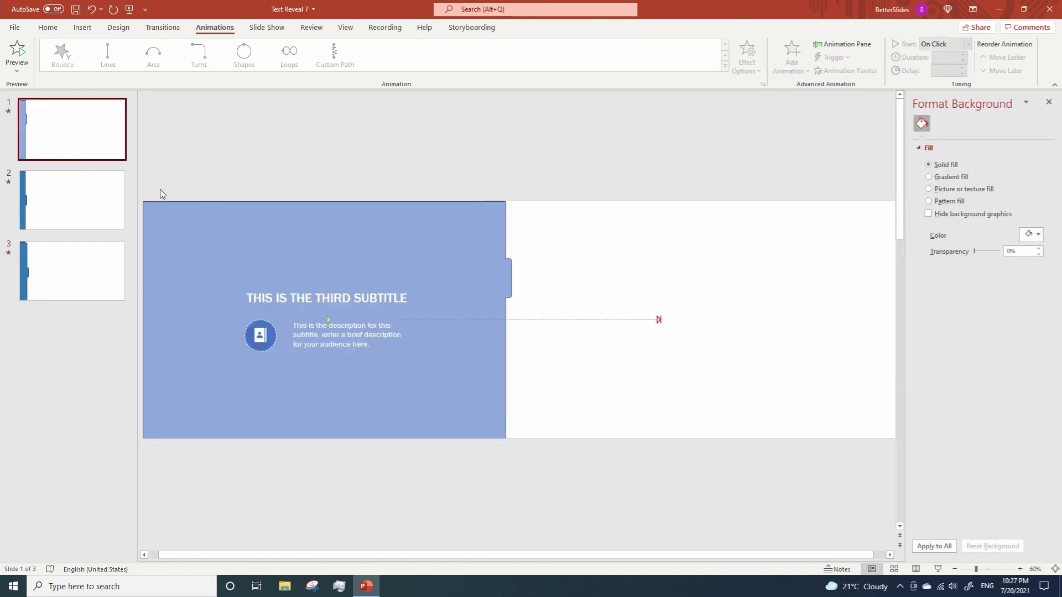
{"action": "left_click", "coordinate": [299, 257]}
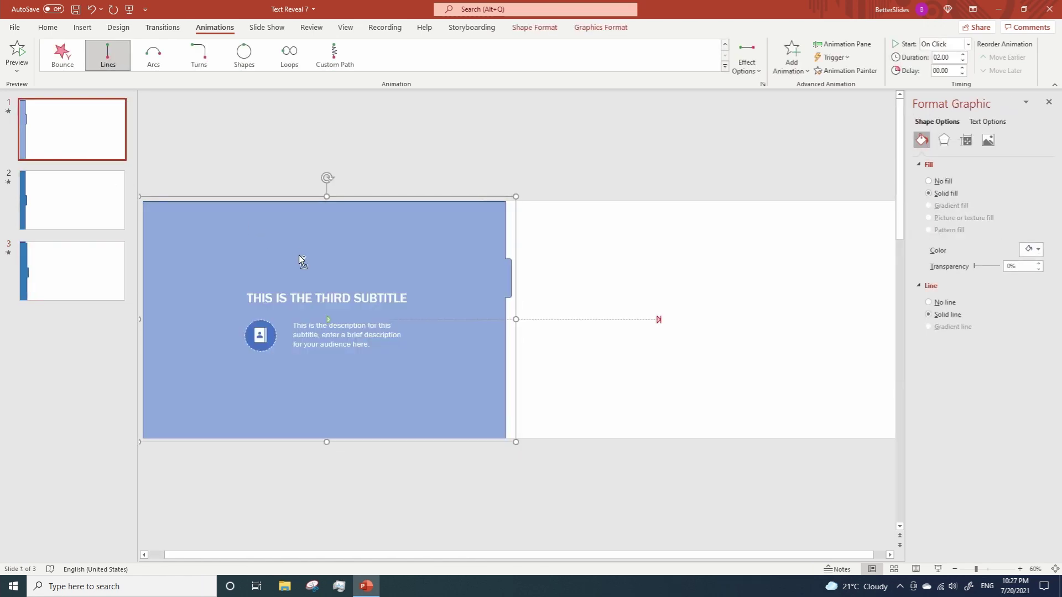
{"action": "left_click", "coordinate": [86, 277]}
{"action": "key", "text": "ctrl+v"}
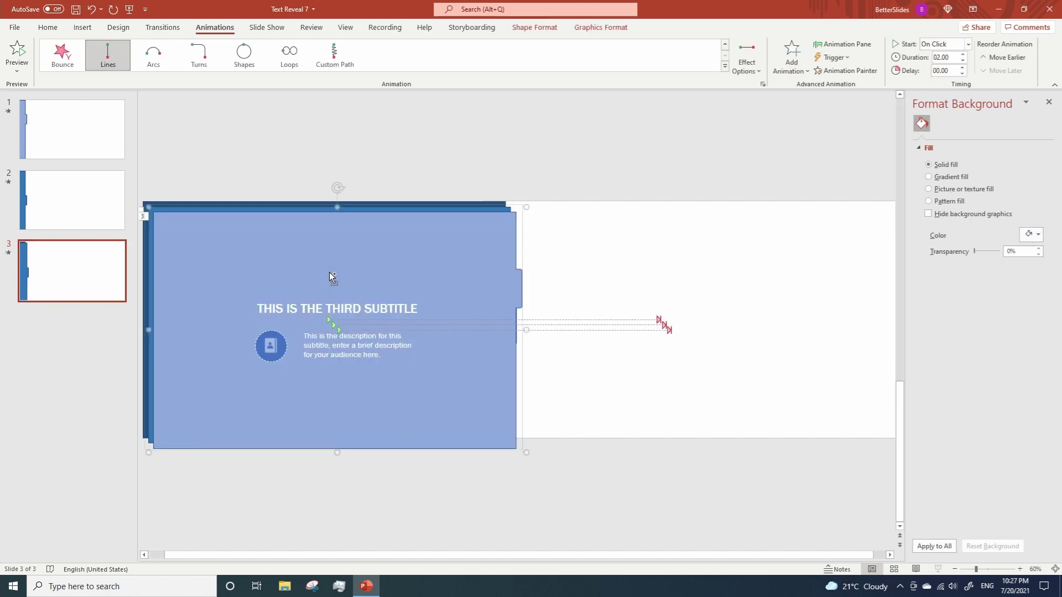
{"action": "left_click", "coordinate": [755, 518]}
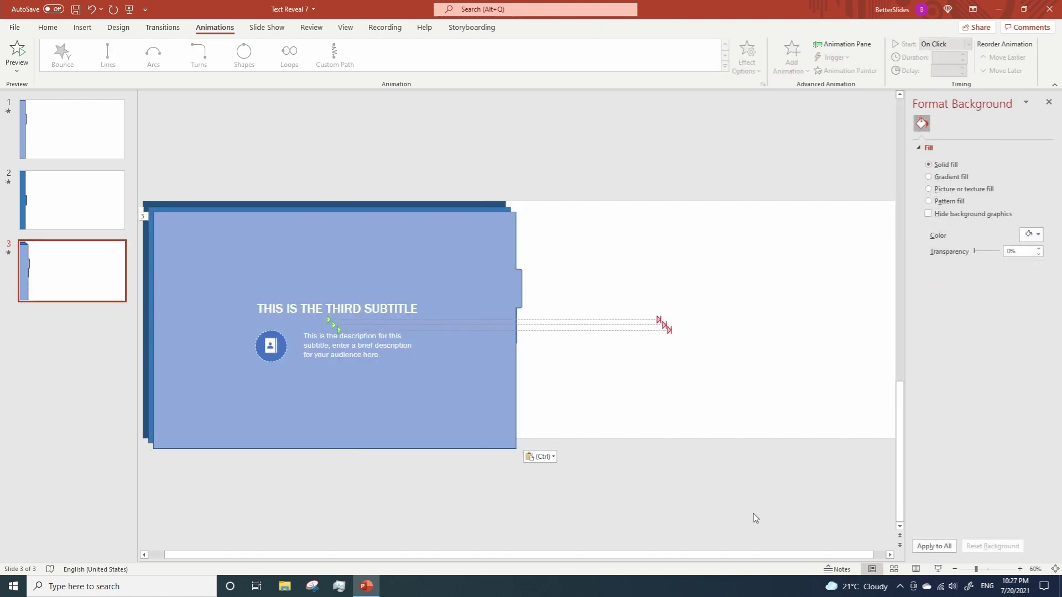
Select all three panels, Align Center and Align Middle, then nudge them slightly upward.
{"action": "left_click", "coordinate": [955, 569]}
{"action": "left_click", "coordinate": [955, 569]}
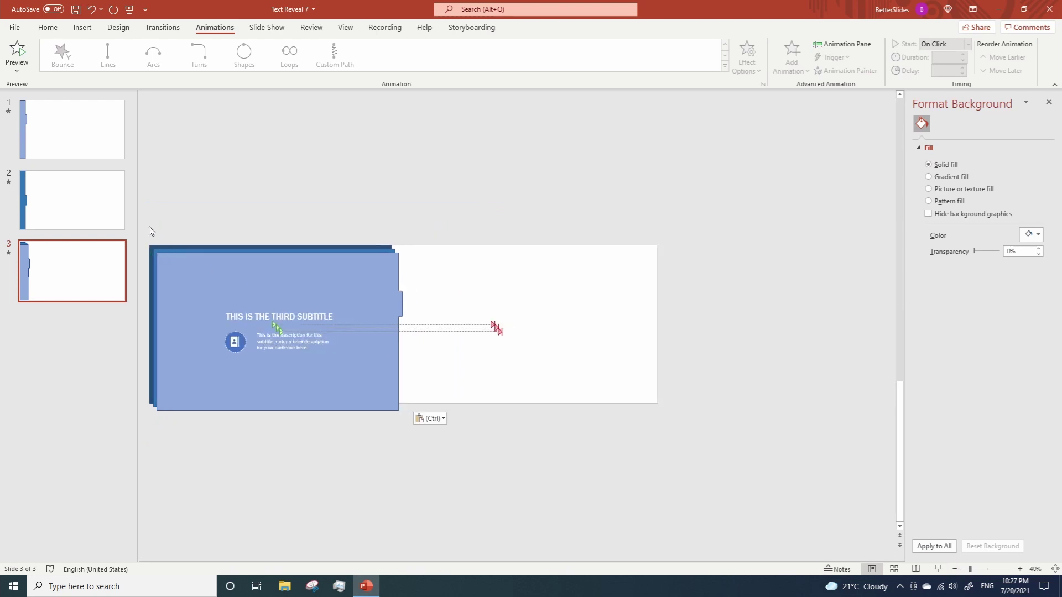
{"action": "left_click_drag", "start_coordinate": [139, 214], "coordinate": [467, 459]}
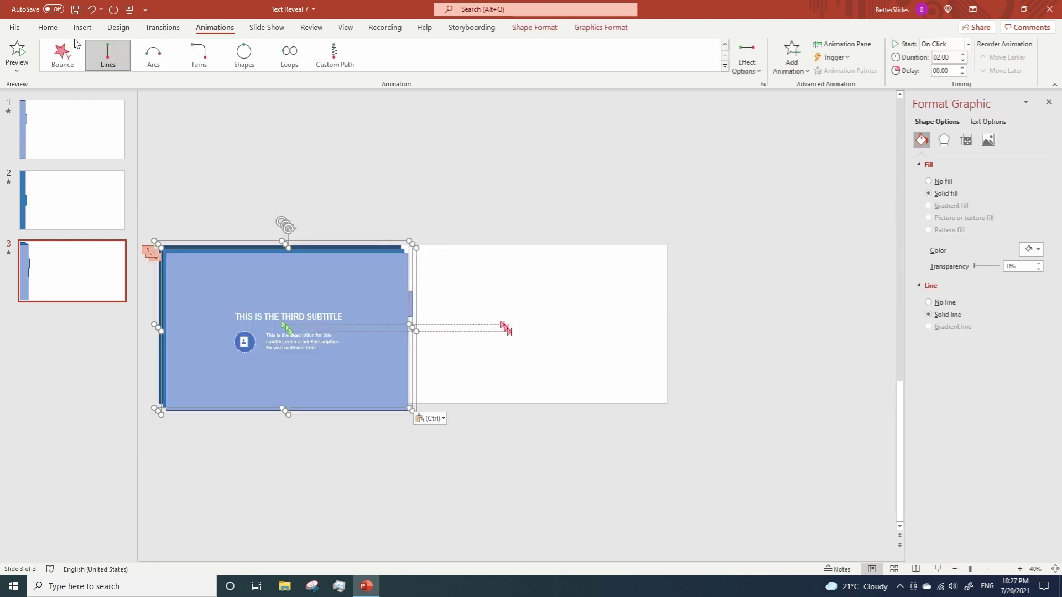
{"action": "left_click", "coordinate": [47, 27]}
{"action": "left_click", "coordinate": [612, 66]}
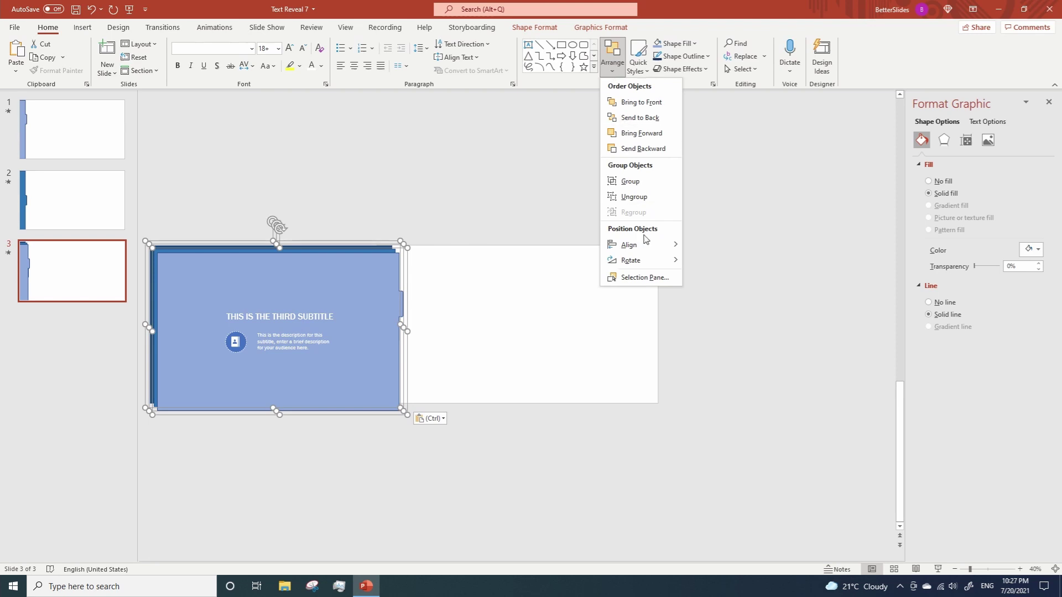
{"action": "mouse_move", "coordinate": [649, 246]}
{"action": "left_click", "coordinate": [717, 263]}
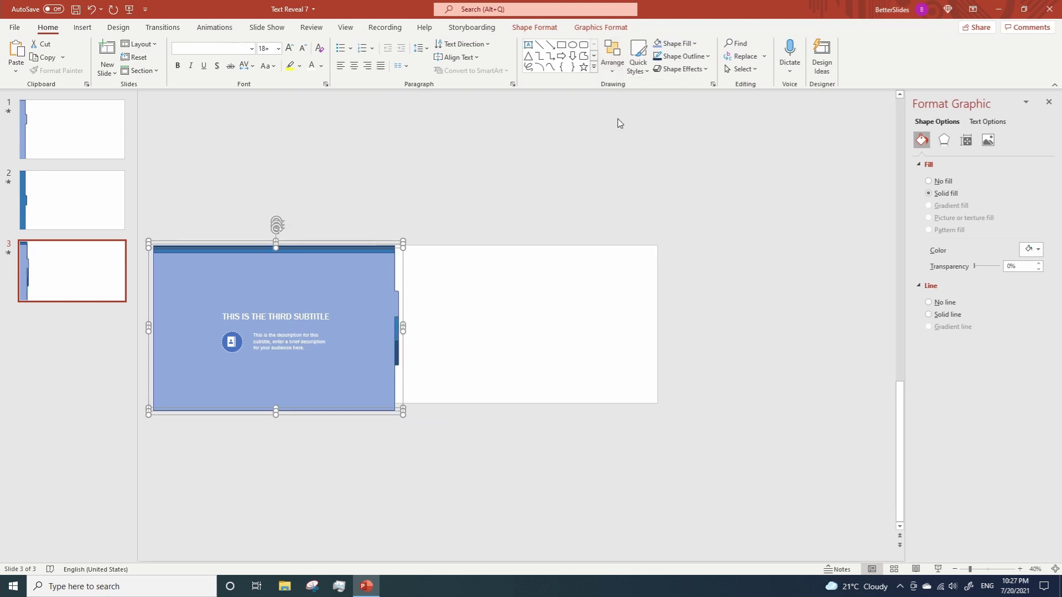
{"action": "left_click", "coordinate": [612, 66]}
{"action": "mouse_move", "coordinate": [643, 247]}
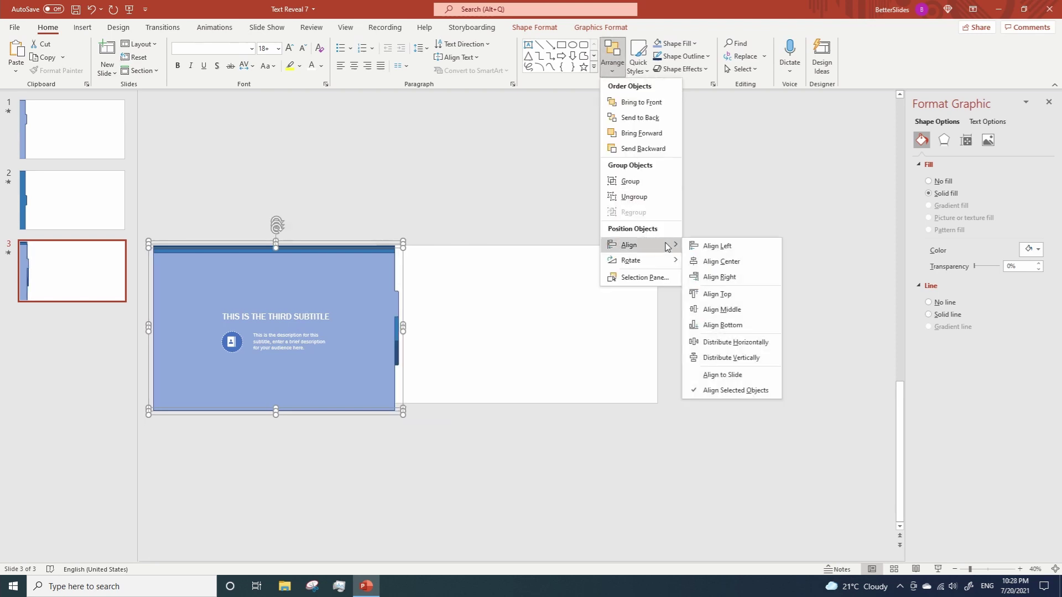
{"action": "left_click", "coordinate": [726, 314]}
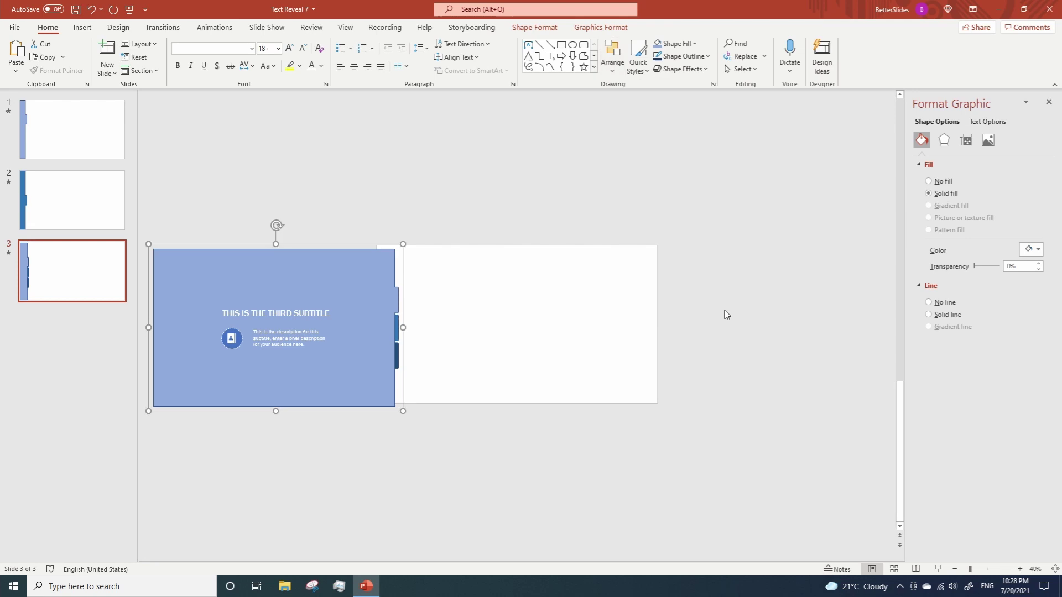
{"action": "left_click_drag", "start_coordinate": [371, 325], "coordinate": [368, 323]}
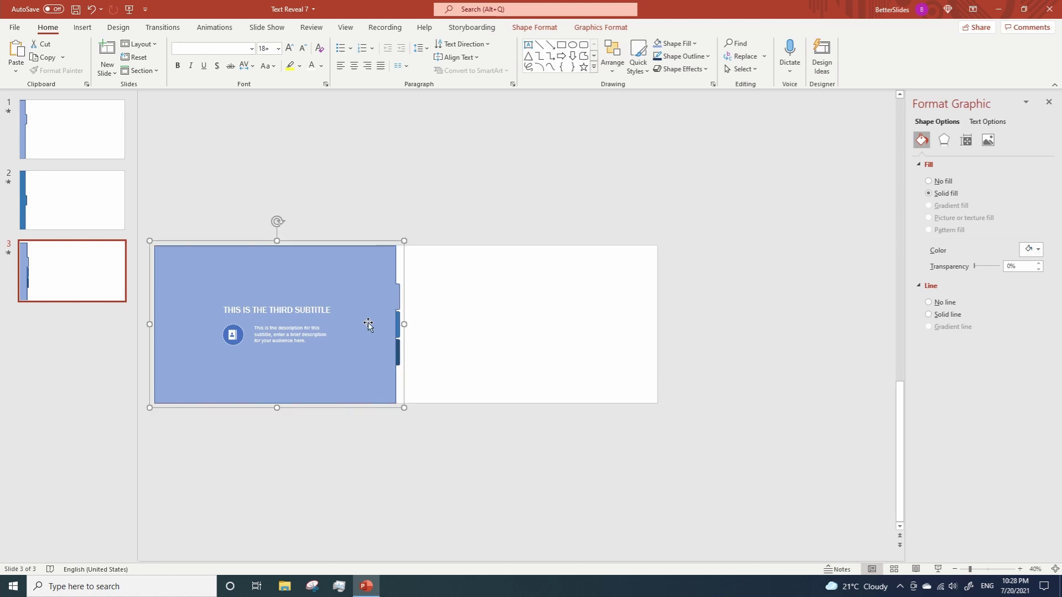
Show the Animation Pane listing the slide's animations.
{"action": "left_click", "coordinate": [415, 215]}
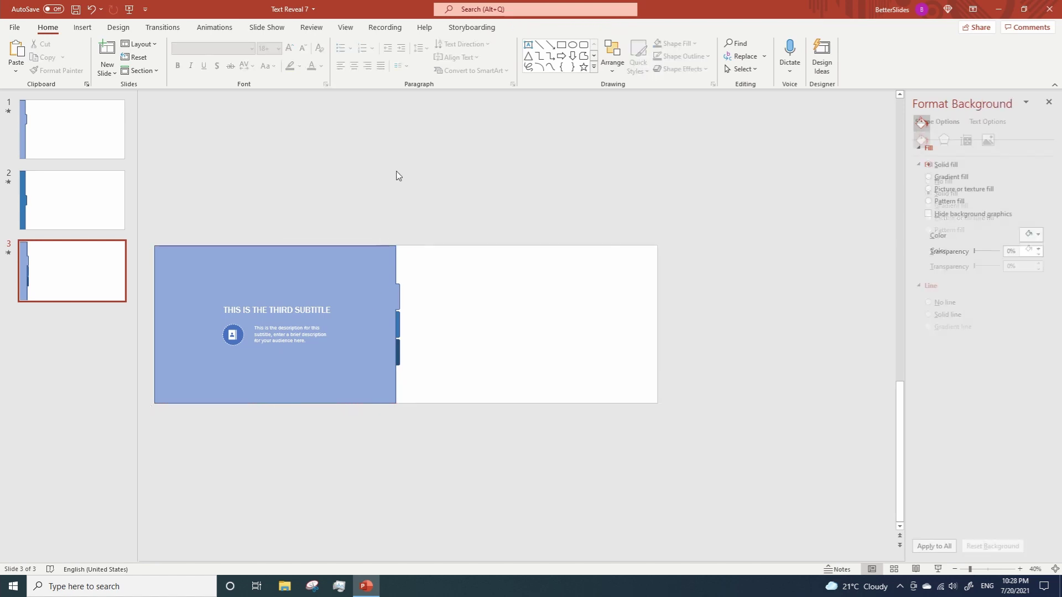
{"action": "left_click", "coordinate": [230, 32]}
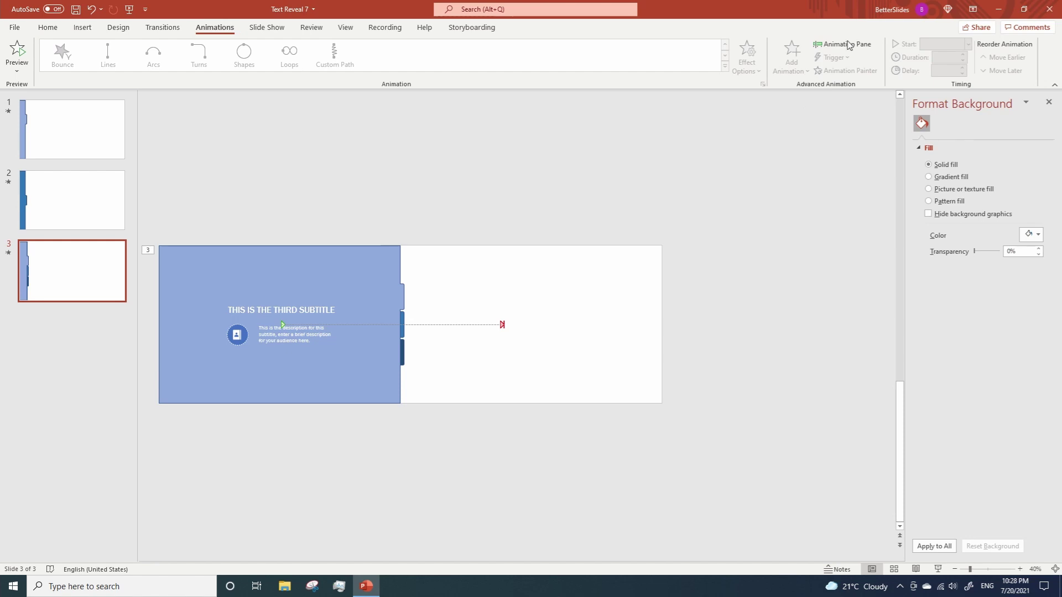
{"action": "left_click", "coordinate": [848, 44]}
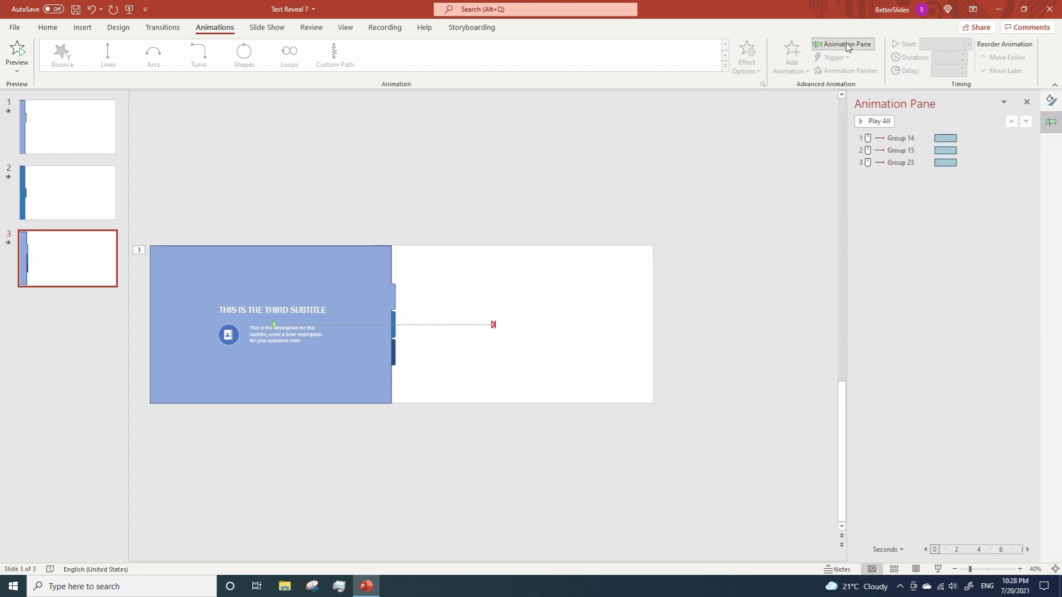
Delete slides 2 and 1, leaving only the stacked-tabs slide.
{"action": "left_click", "coordinate": [94, 199]}
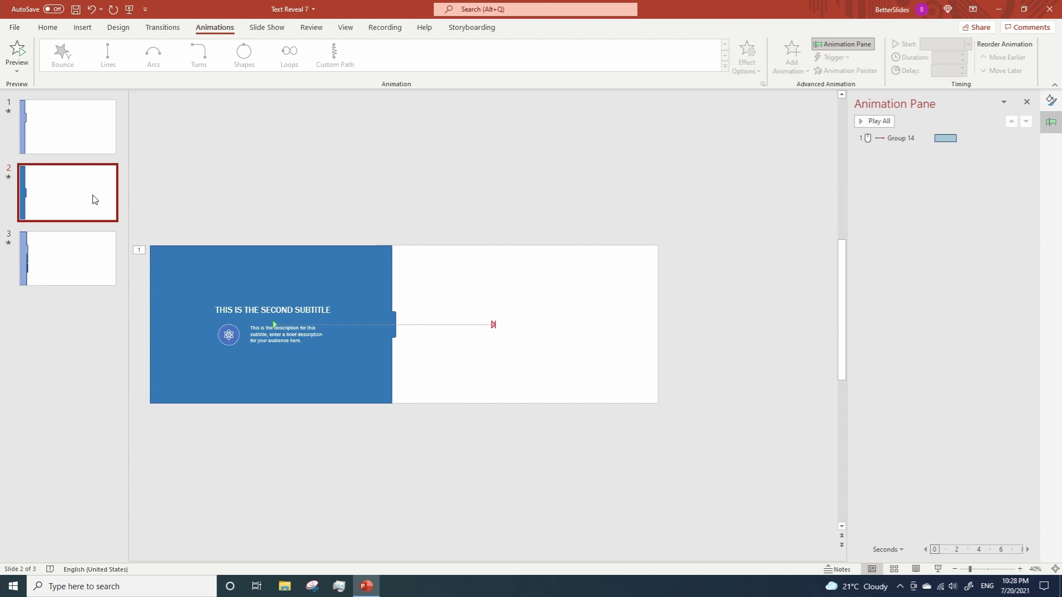
{"action": "key", "text": "Delete"}
{"action": "left_click", "coordinate": [82, 136]}
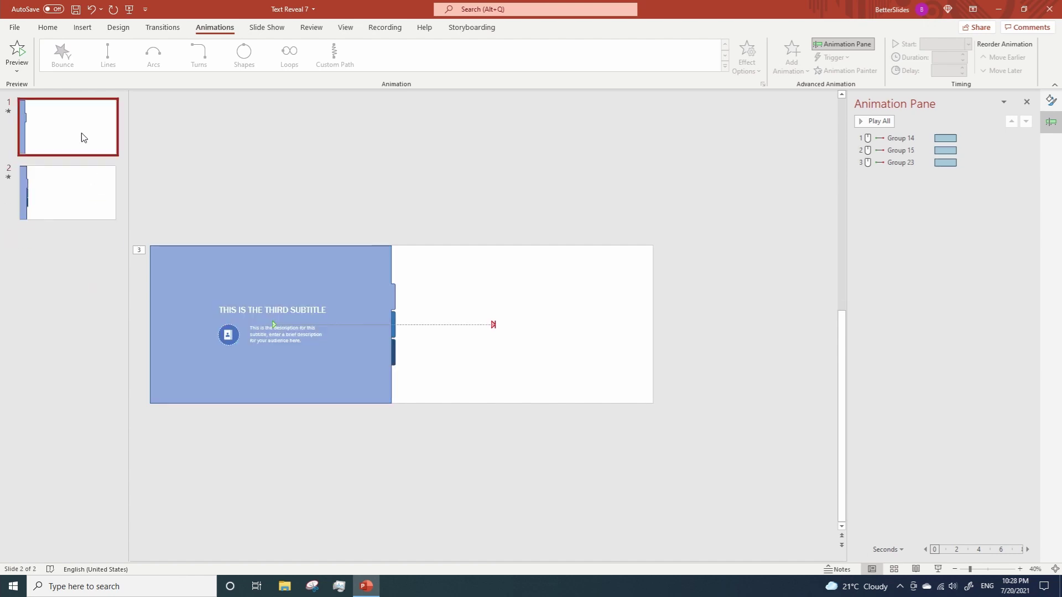
{"action": "key", "text": "Delete"}
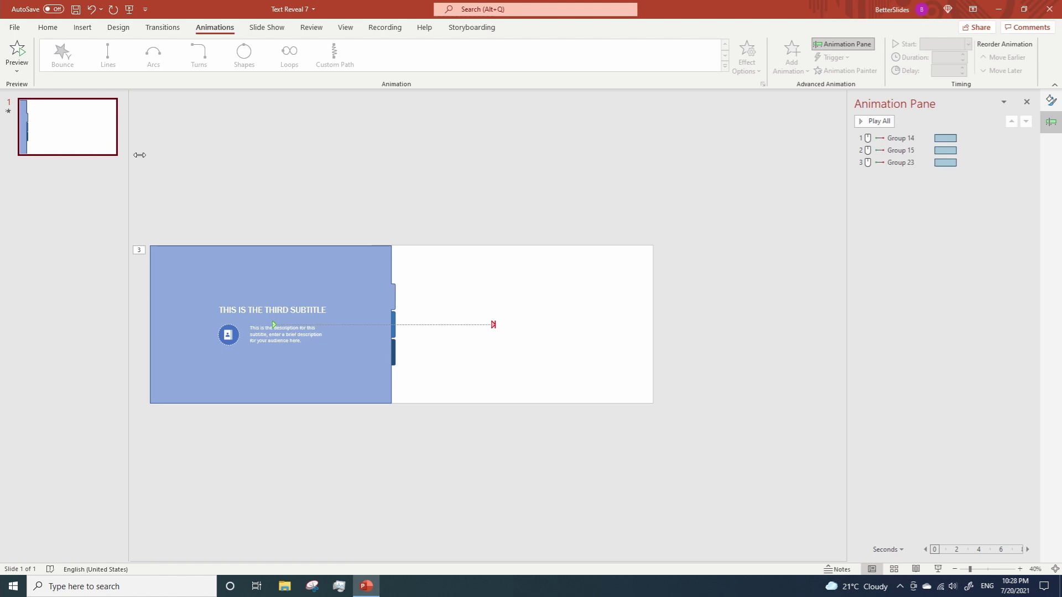
Set the background to a picture fill using the fourth BAMBOO stock illustration.
{"action": "right_click", "coordinate": [570, 298]}
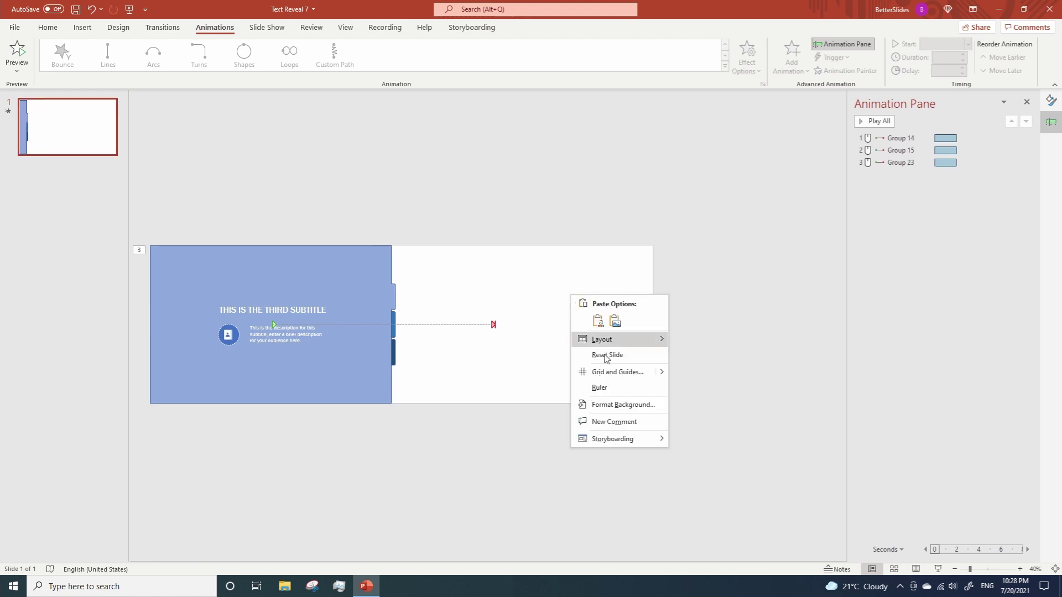
{"action": "left_click", "coordinate": [617, 405]}
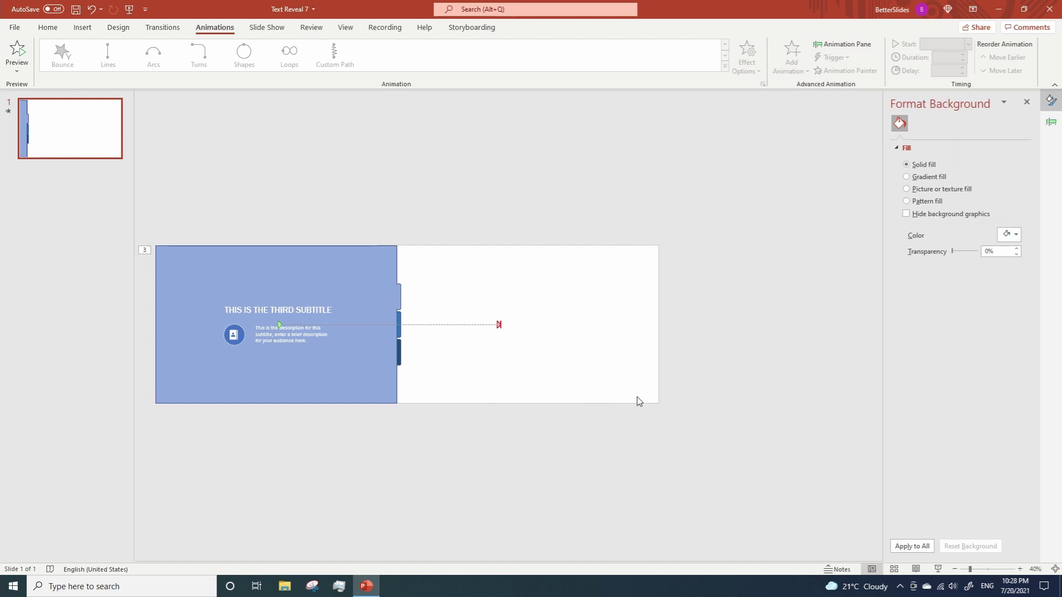
{"action": "left_click", "coordinate": [907, 189]}
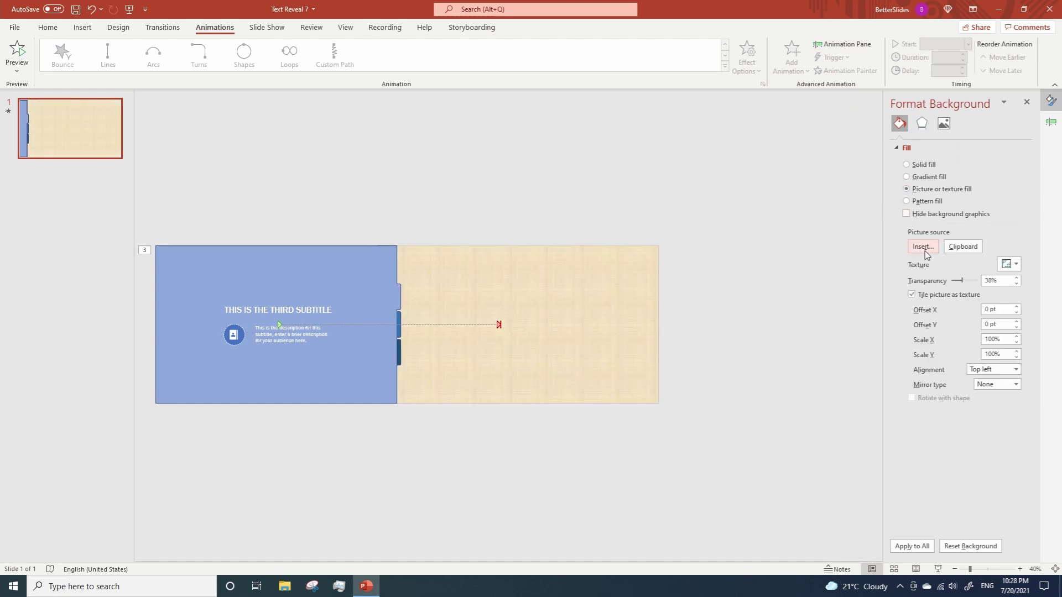
{"action": "left_click", "coordinate": [924, 247]}
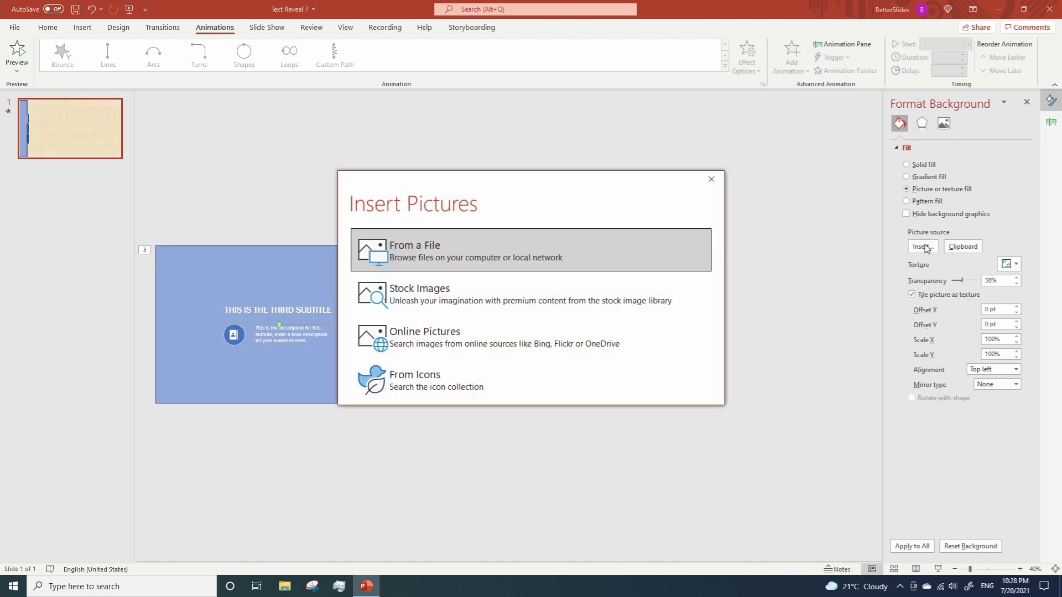
{"action": "left_click", "coordinate": [469, 303]}
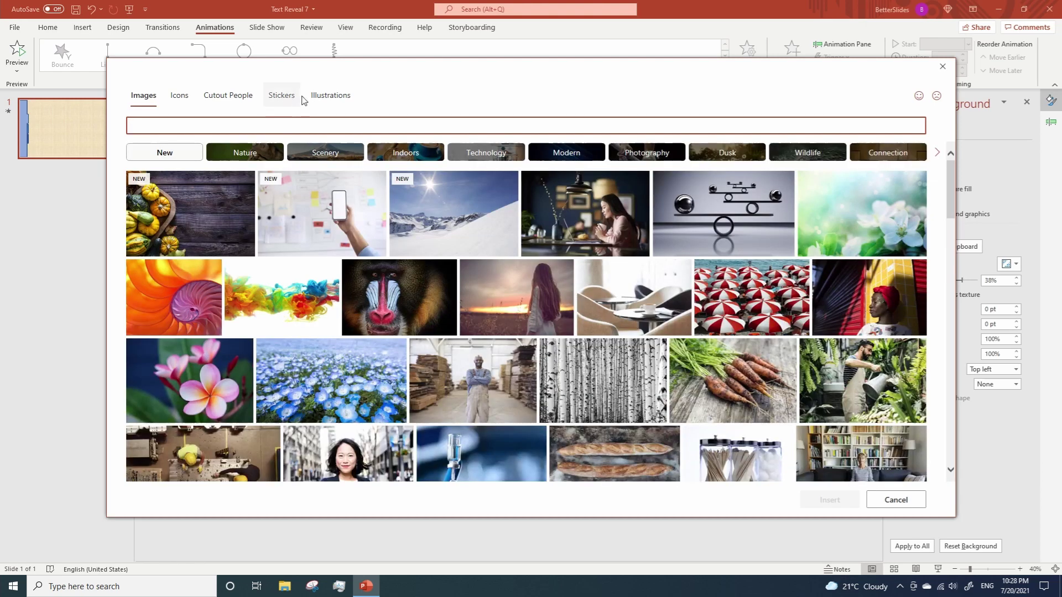
{"action": "left_click", "coordinate": [320, 98]}
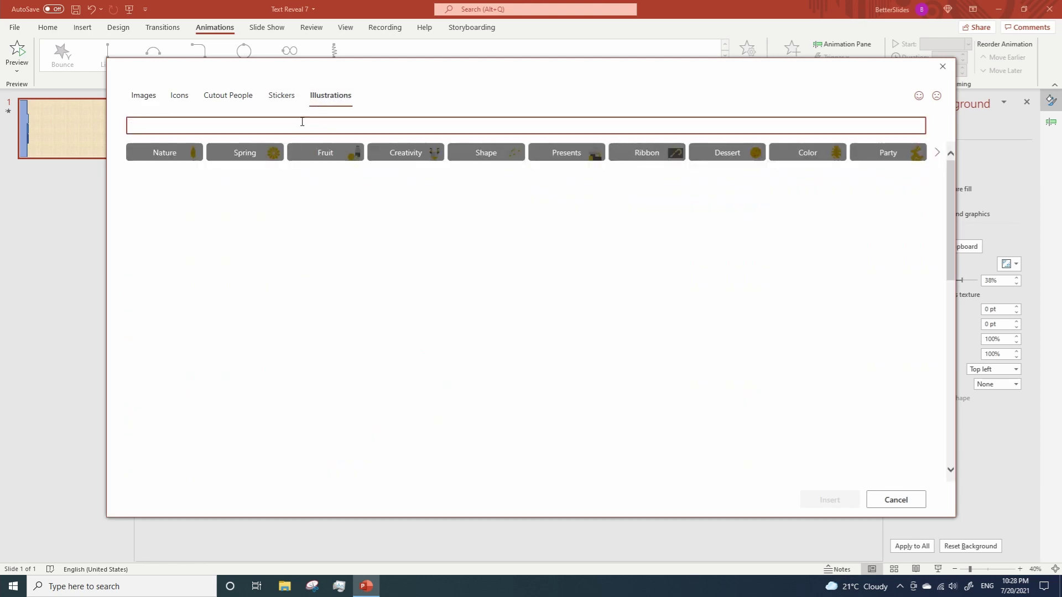
{"action": "type", "text": "BAMBOO"}
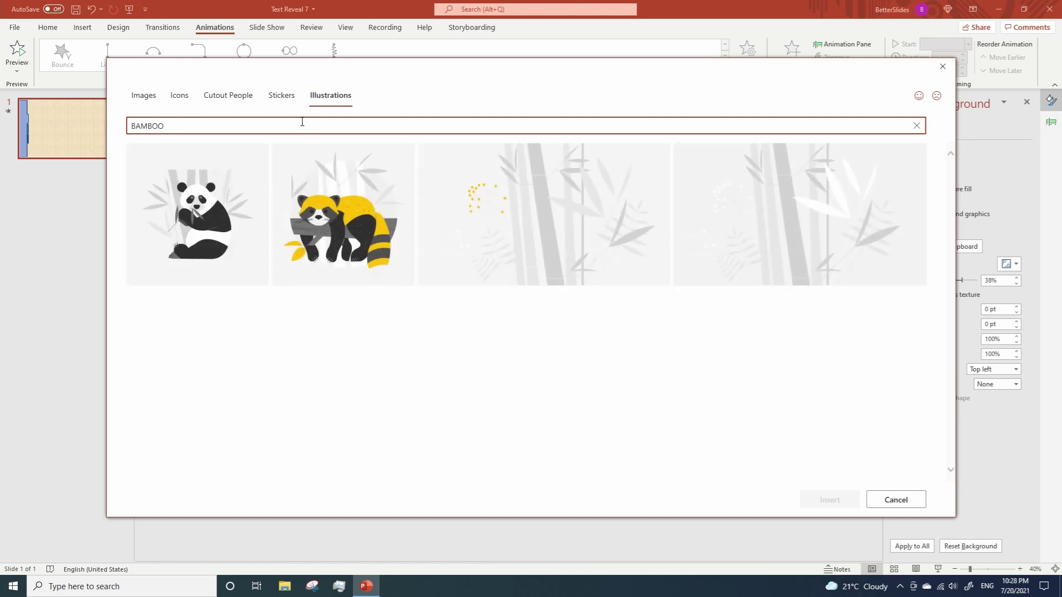
{"action": "left_click", "coordinate": [772, 214]}
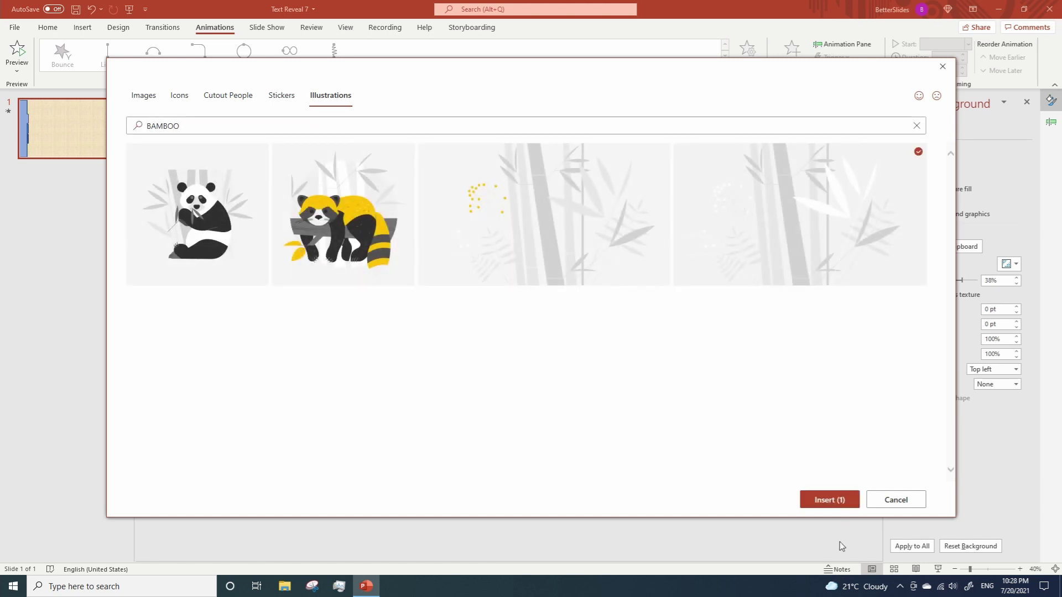
{"action": "left_click", "coordinate": [828, 499]}
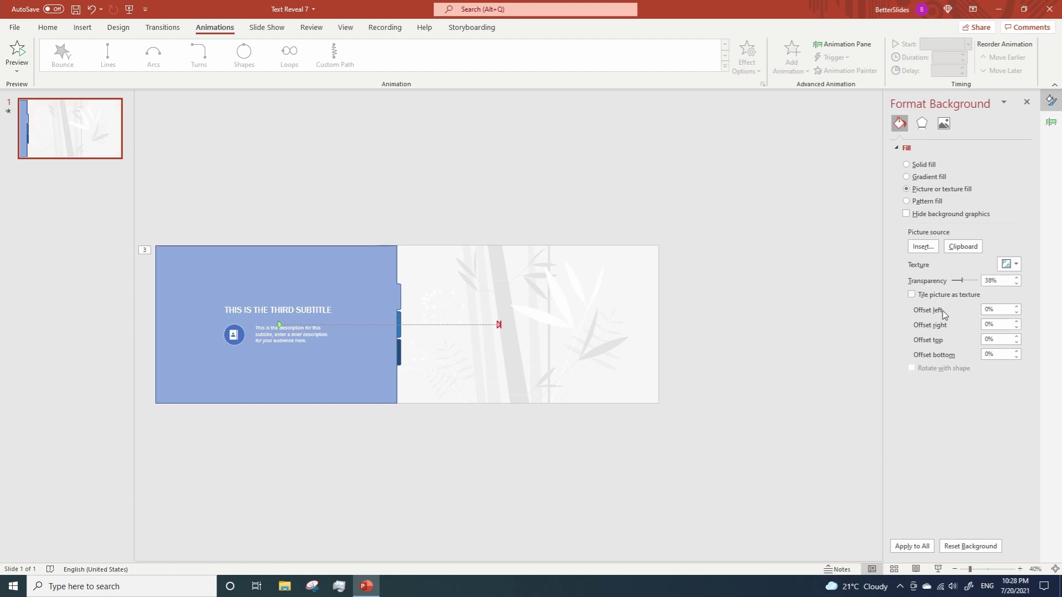
Add a text box reading 'THIS IS THE MAIN TITLE FOR YOUR SLIDE'.
{"action": "left_click", "coordinate": [82, 27]}
{"action": "left_click", "coordinate": [504, 58]}
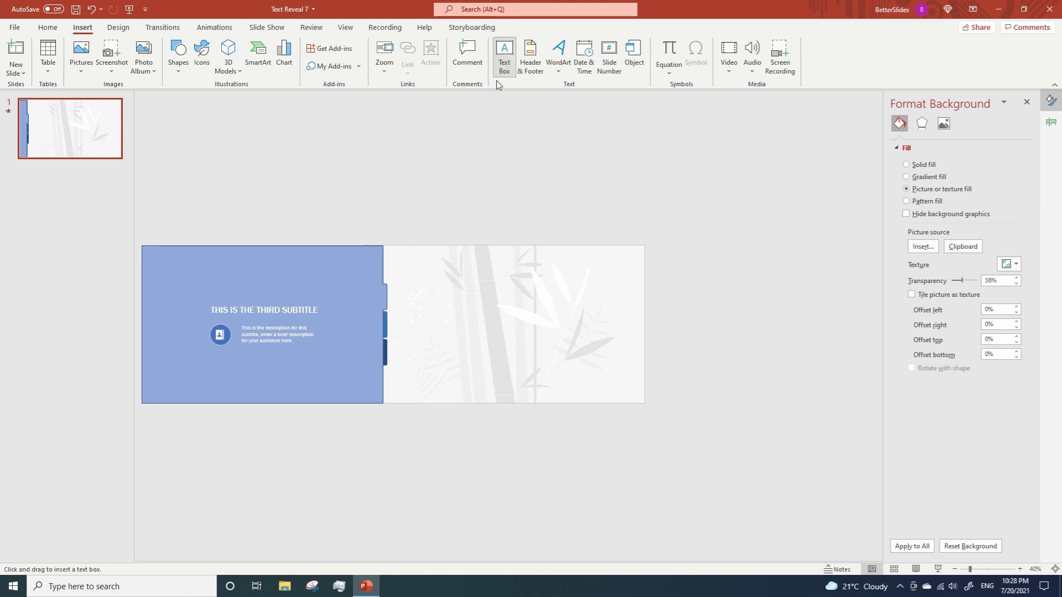
{"action": "left_click_drag", "start_coordinate": [426, 295], "coordinate": [581, 341]}
{"action": "type", "text": "THIS IS"}
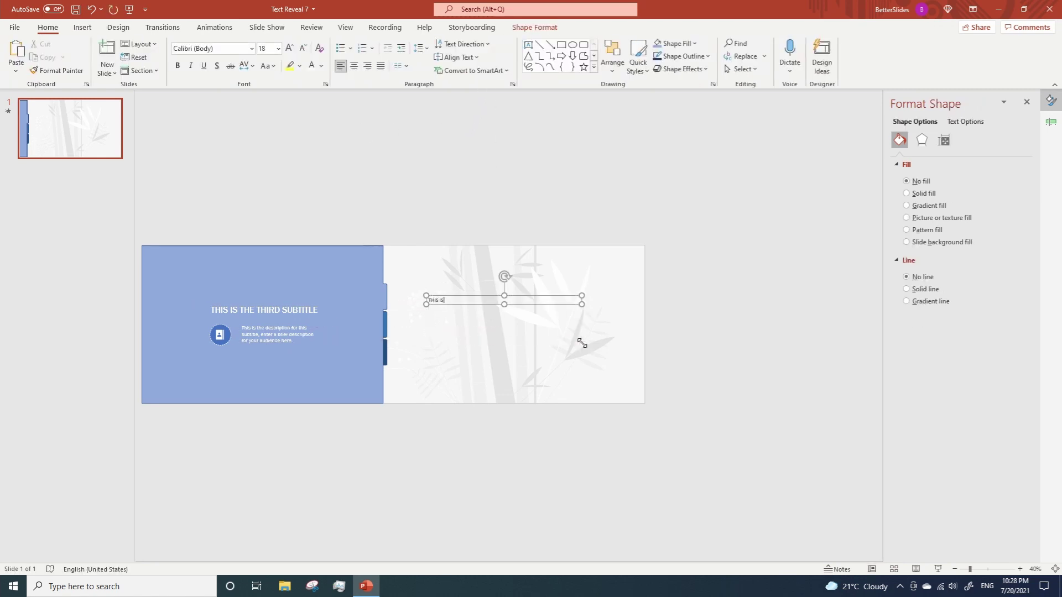
{"action": "type", "text": " THE MAIN TITLE FOR YOUR SLIDE"}
Format the title in Franklin Gothic Medium 40 pt, centre-aligned.
{"action": "left_click", "coordinate": [534, 305]}
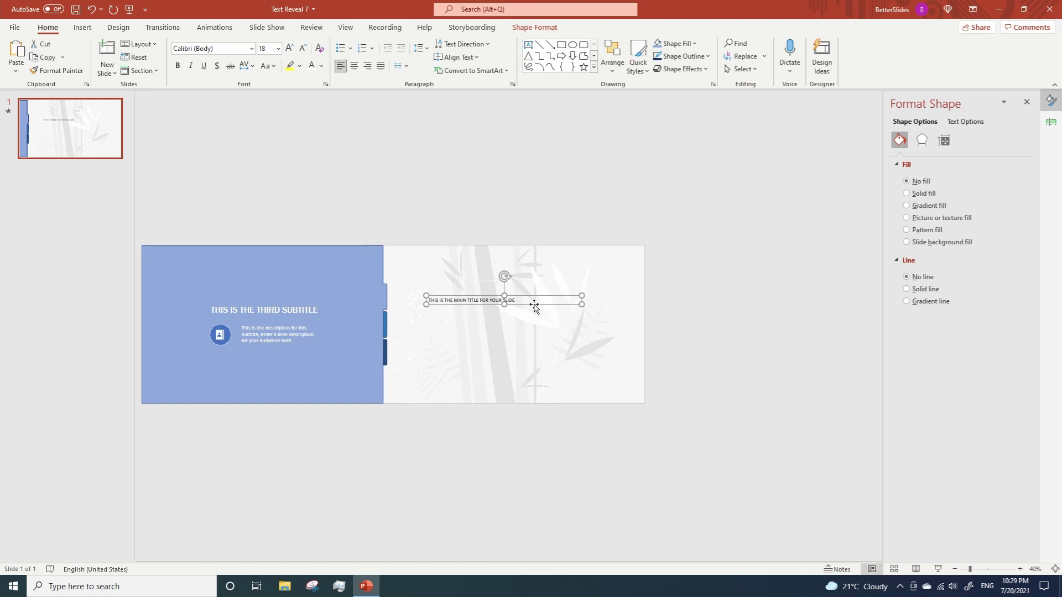
{"action": "left_click", "coordinate": [217, 48]}
{"action": "type", "text": "Franklin Gothic"}
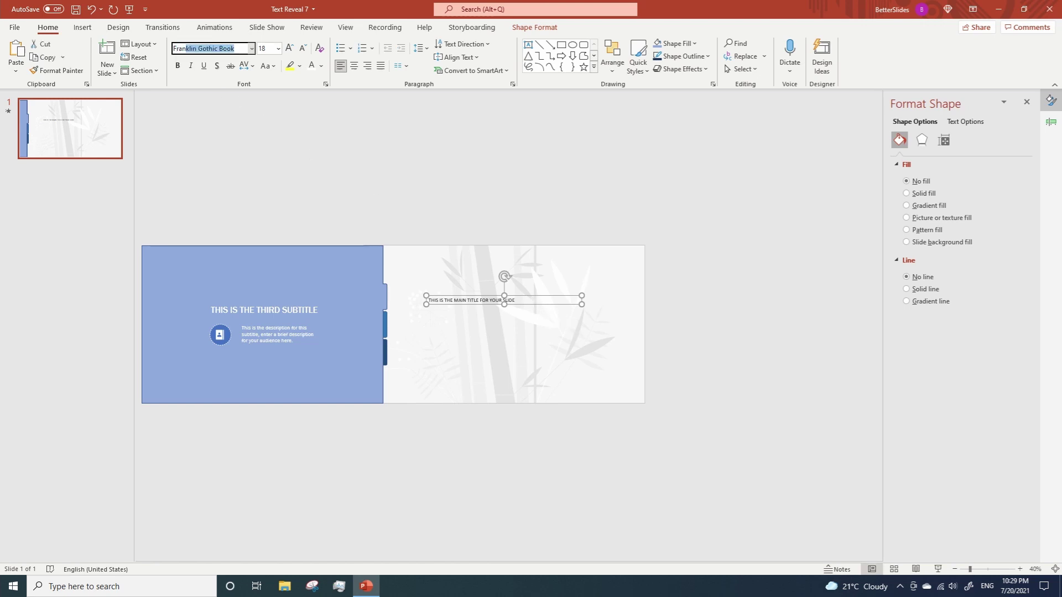
{"action": "type", "text": " M"}
{"action": "key", "text": "Return"}
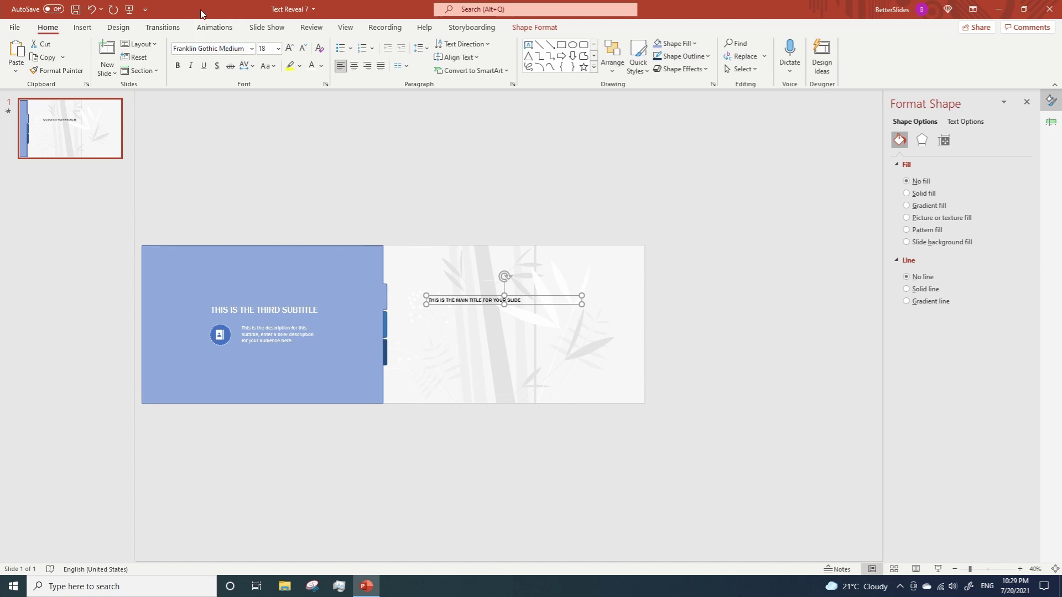
{"action": "left_click", "coordinate": [269, 48]}
{"action": "type", "text": "40"}
{"action": "key", "text": "Return"}
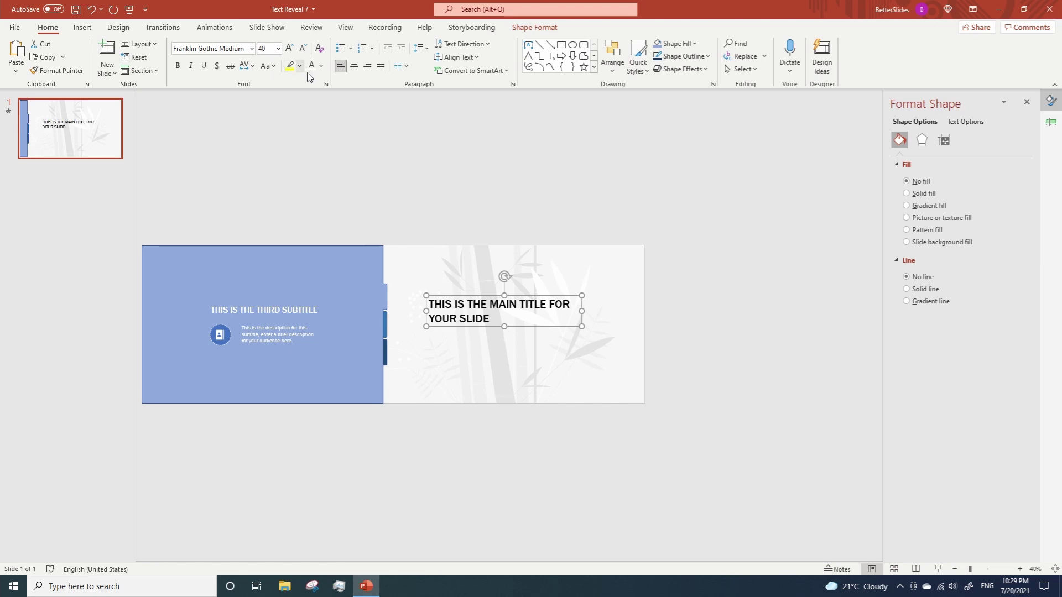
{"action": "left_click", "coordinate": [354, 66]}
Align the title box center and middle on the slide, then send it to back.
{"action": "left_click", "coordinate": [612, 65]}
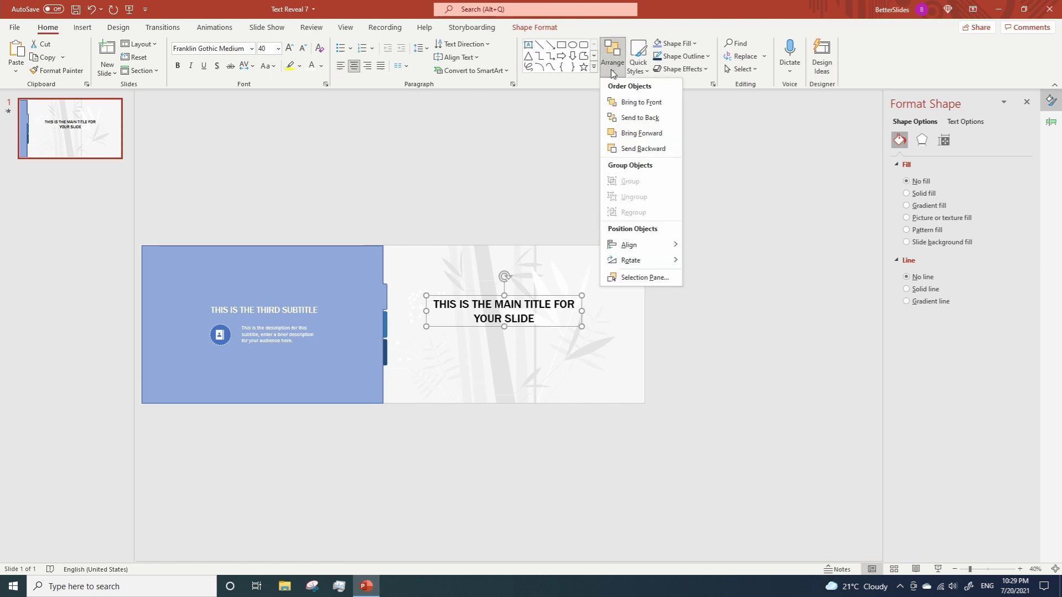
{"action": "mouse_move", "coordinate": [631, 245]}
{"action": "left_click", "coordinate": [717, 261]}
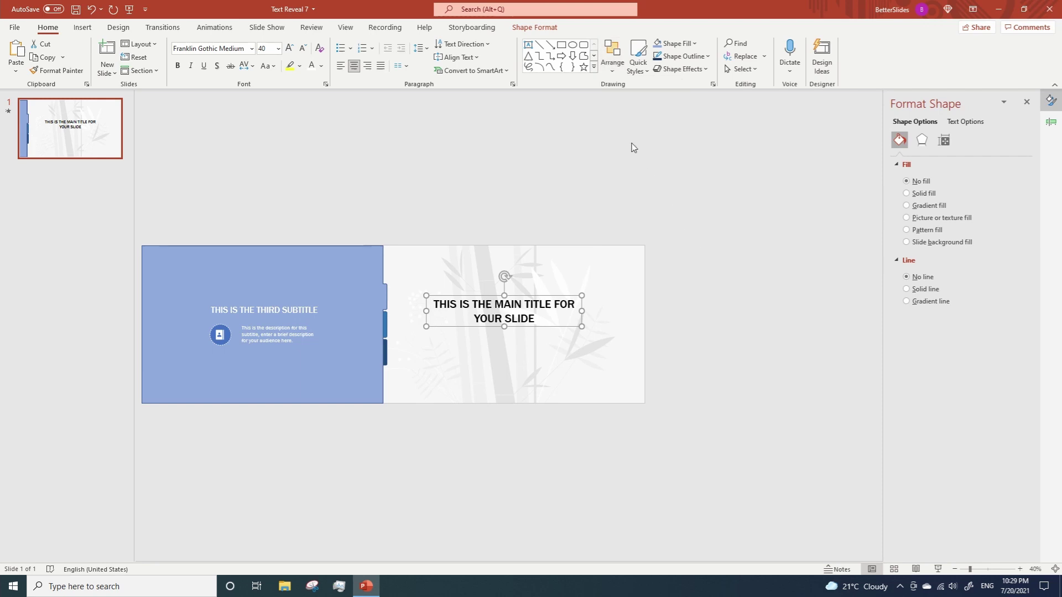
{"action": "left_click", "coordinate": [613, 62]}
{"action": "mouse_move", "coordinate": [628, 246]}
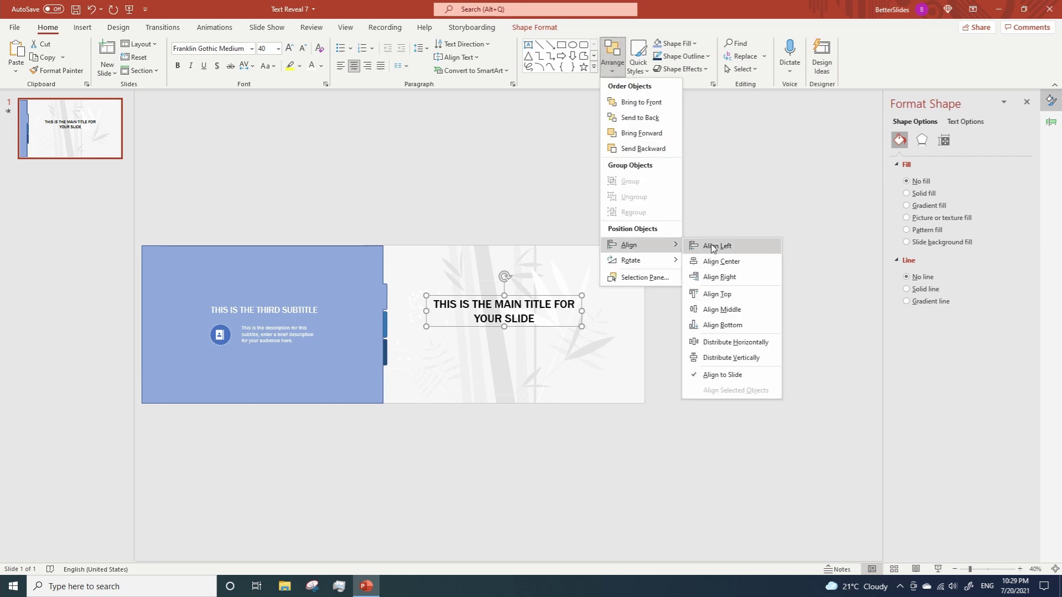
{"action": "left_click", "coordinate": [732, 310]}
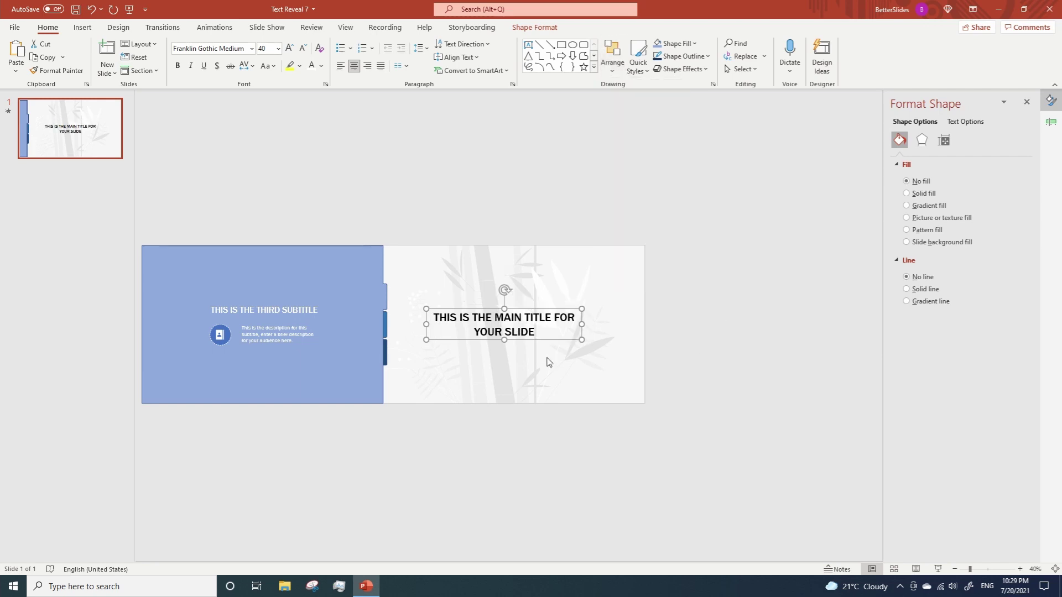
{"action": "right_click", "coordinate": [529, 342]}
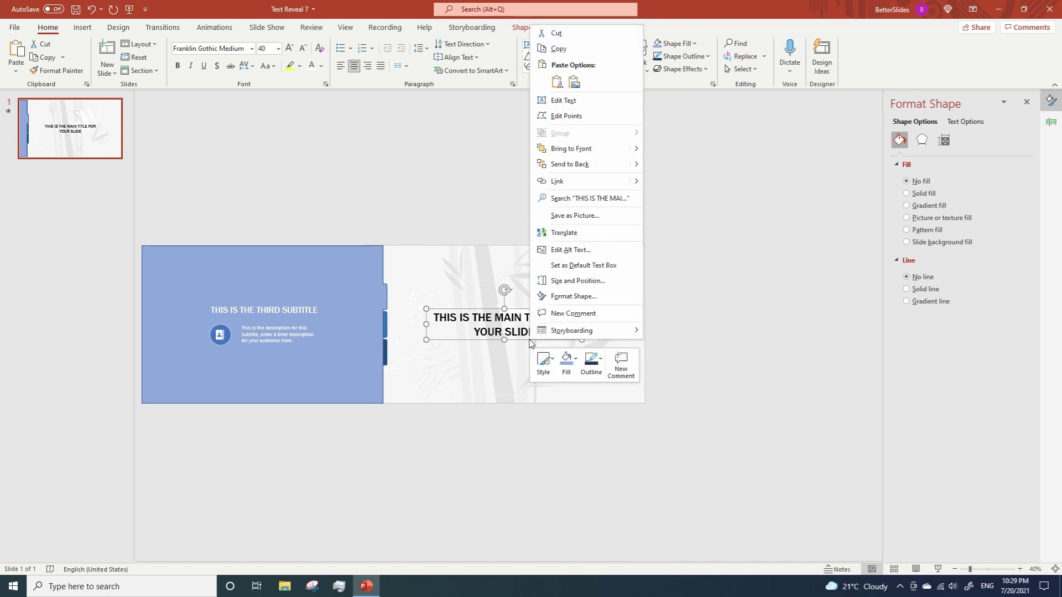
{"action": "left_click", "coordinate": [590, 166]}
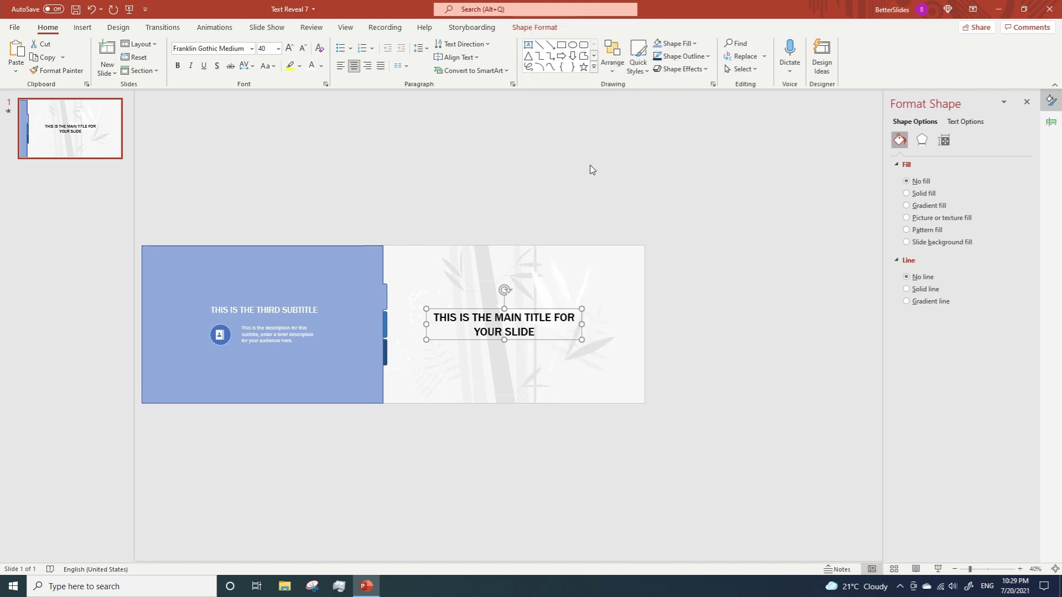
{"action": "left_click", "coordinate": [676, 310]}
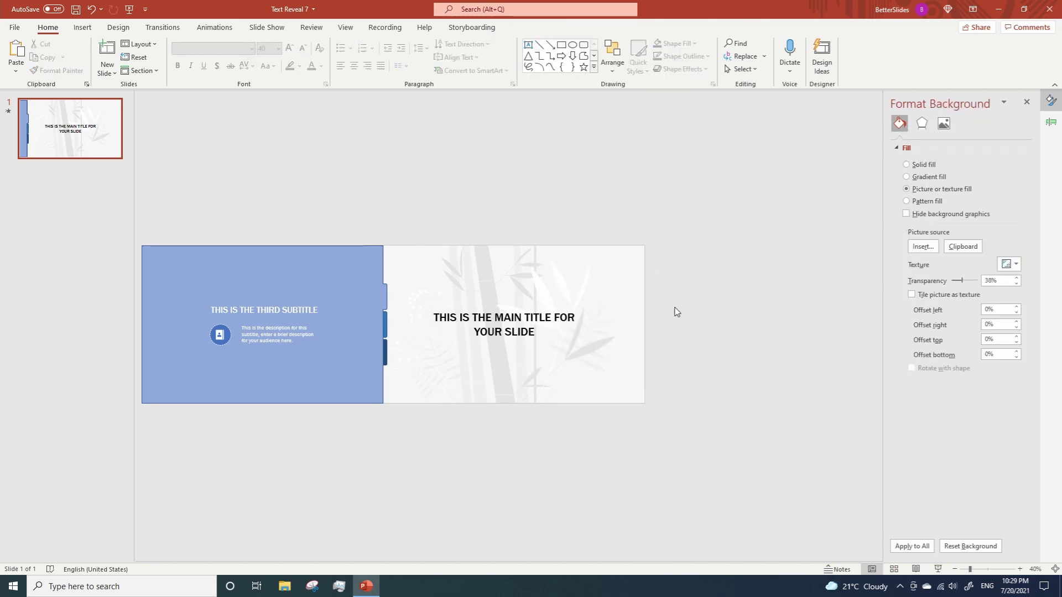